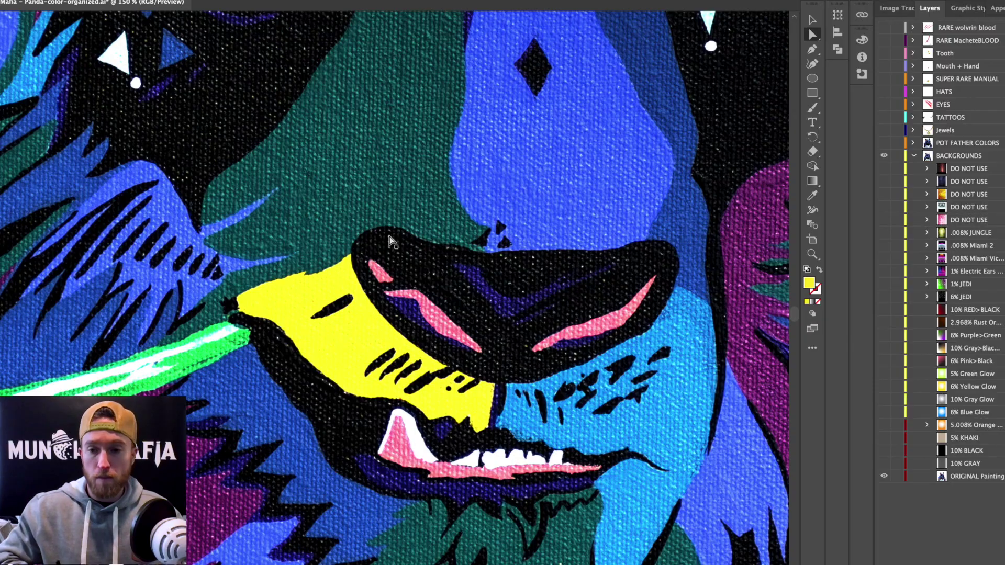
Step: Examine the original panda painting, from the close-up of the muzzle out to the whole artboard
mouse_move(793, 316)
left_mouse_down()
mouse_move(795, 300)
mouse_move(795, 318)
left_mouse_up()
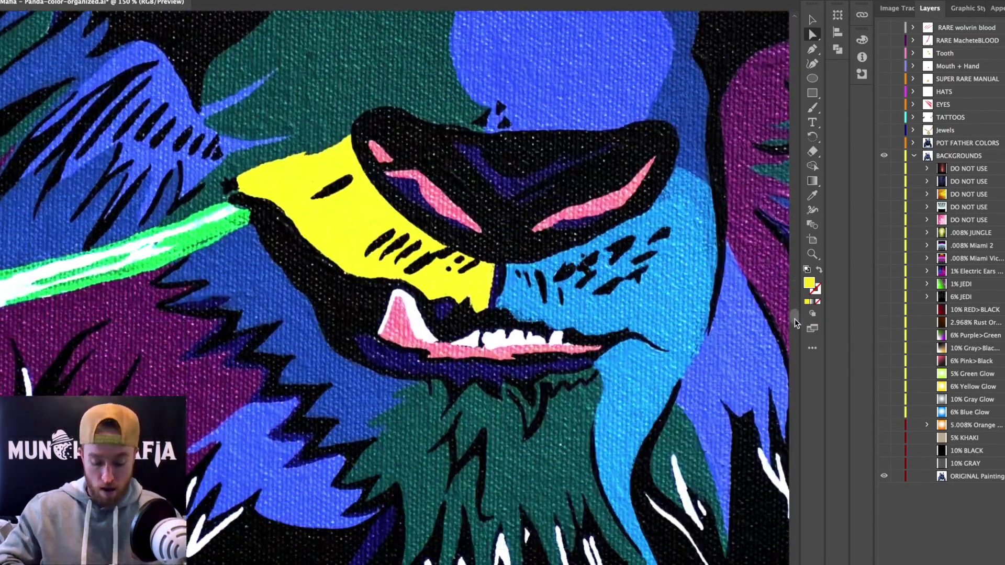
key("super+minus")
key("super+minus")
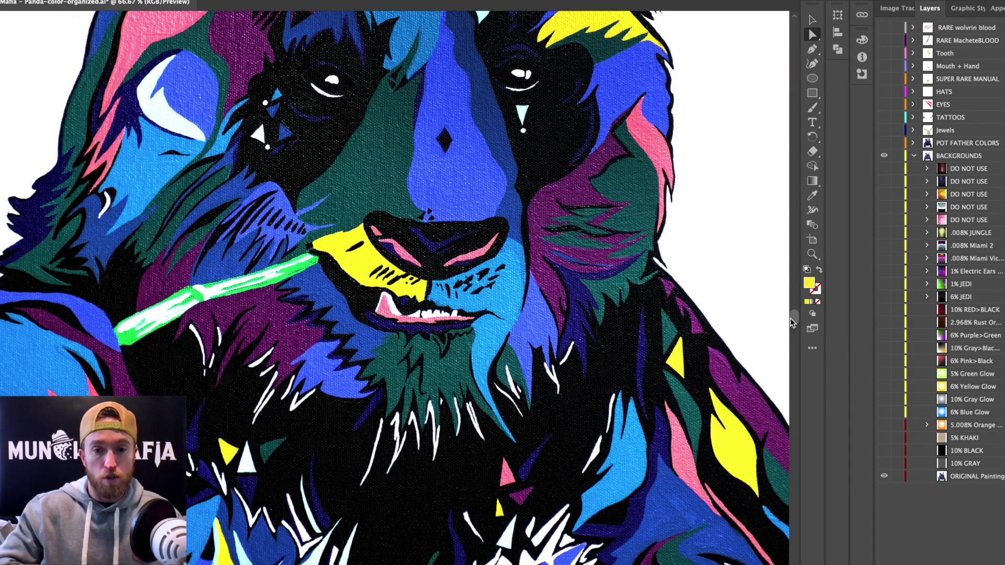
key("super+minus")
key("super+minus")
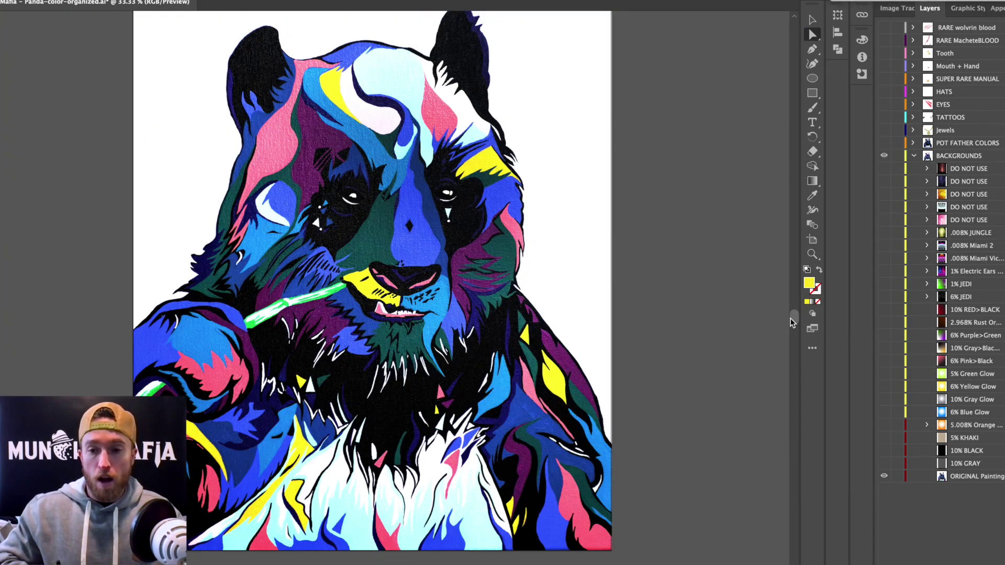
left_click_drag(794, 325, 794, 318)
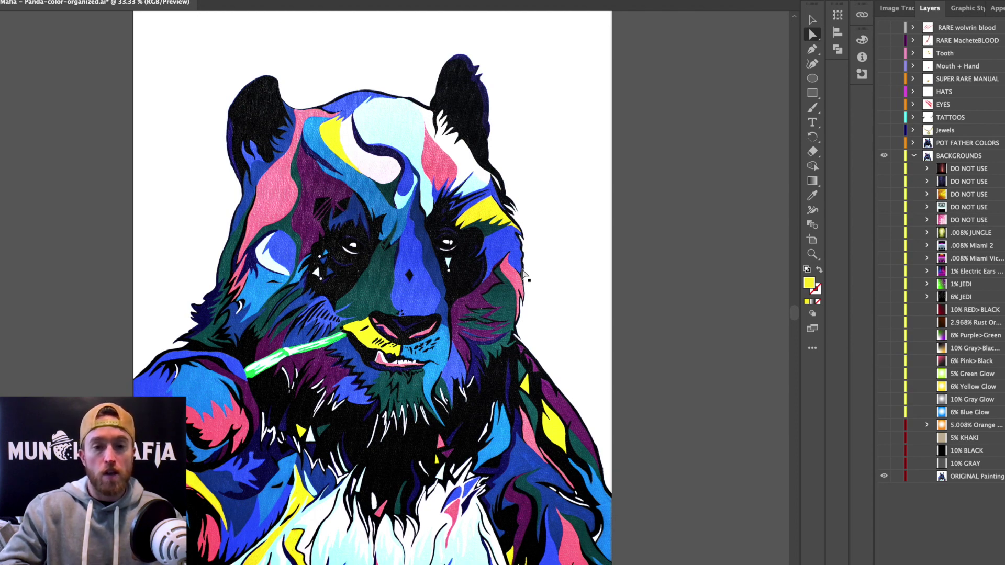
Step: Examine the painting's canvas texture and colour shapes around the nose, eyes and forehead, and return to the full figure
key("super+equal")
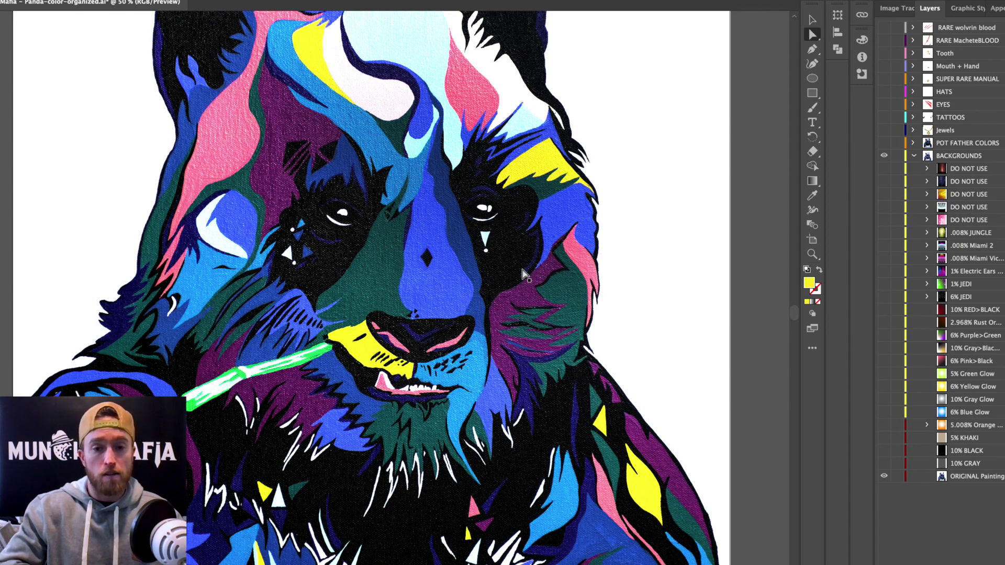
key("super+equal")
key("super+equal")
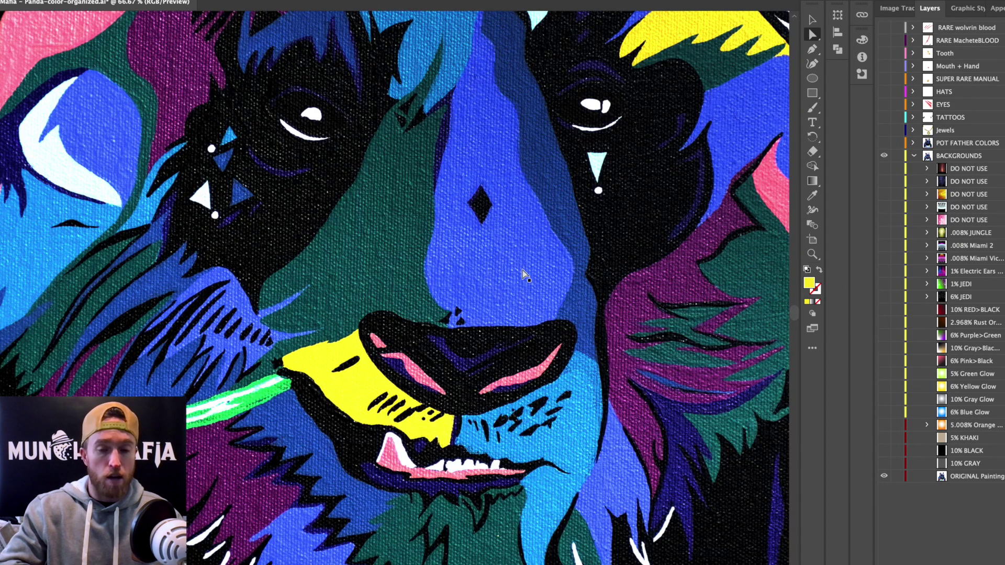
key("super+equal")
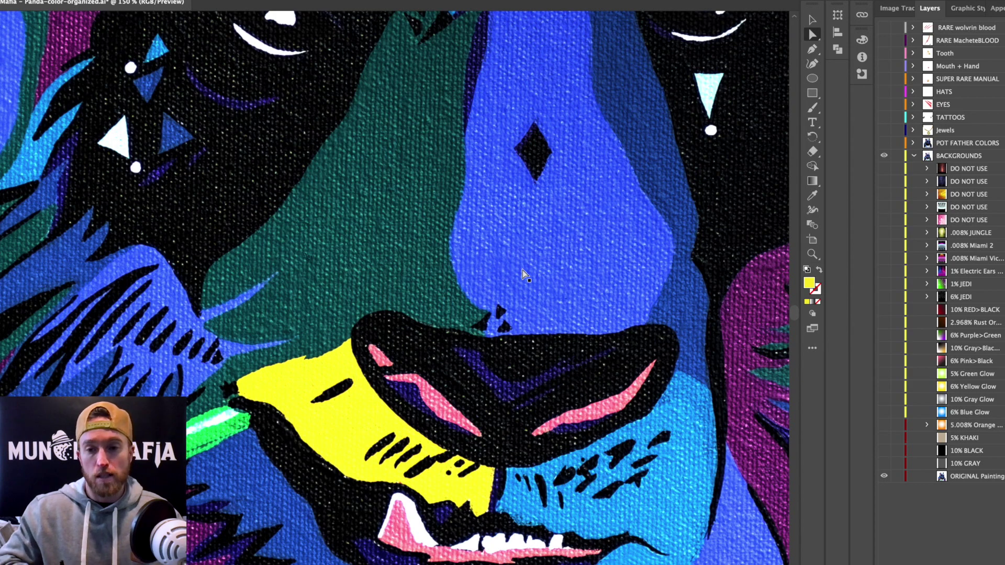
scroll(792, 307, "up", 15)
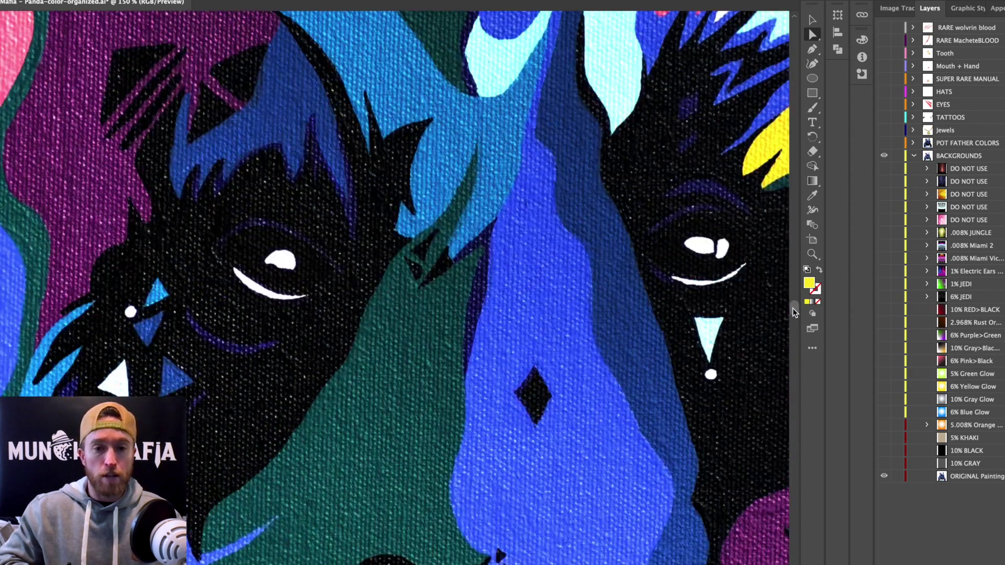
scroll(791, 304, "up", 3)
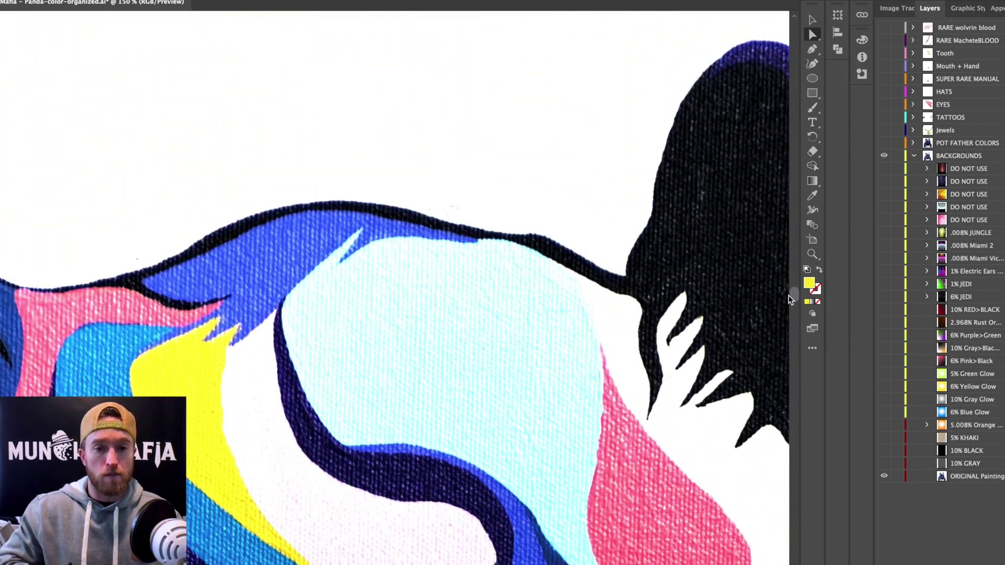
scroll(790, 306, "down", 8)
scroll(789, 308, "down", 3)
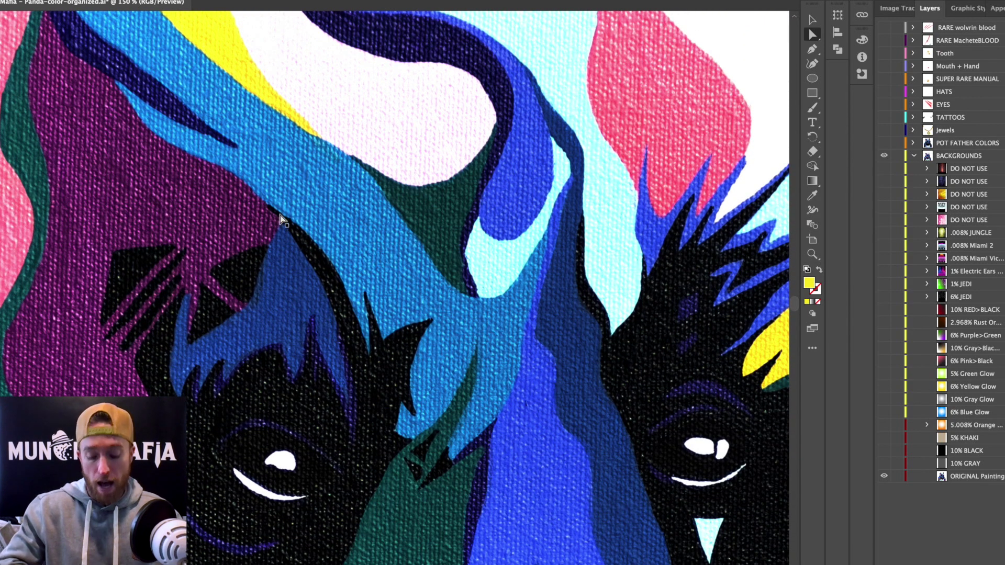
key("ctrl+minus")
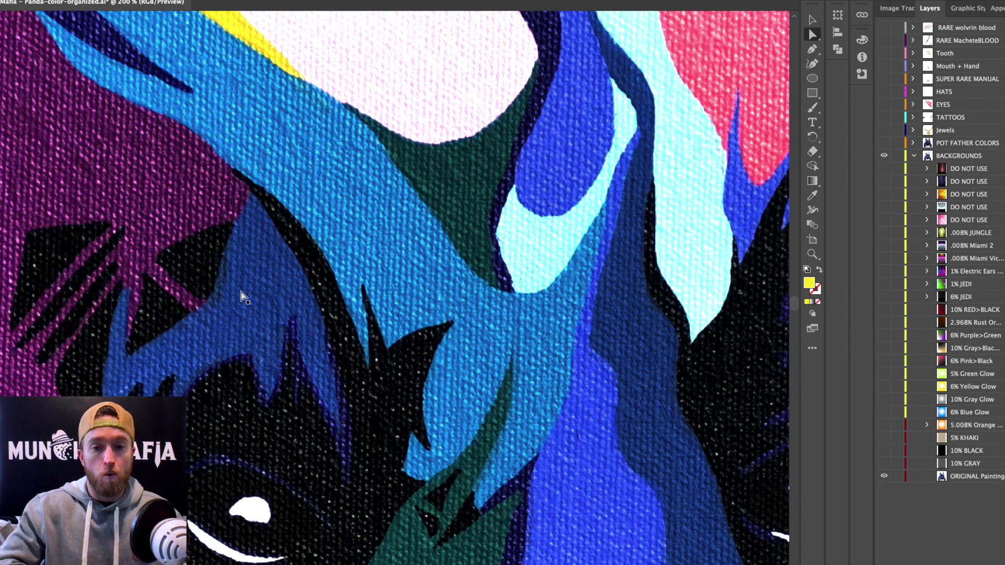
key("ctrl+minus")
key("ctrl+minus")
key("ctrl+minus")
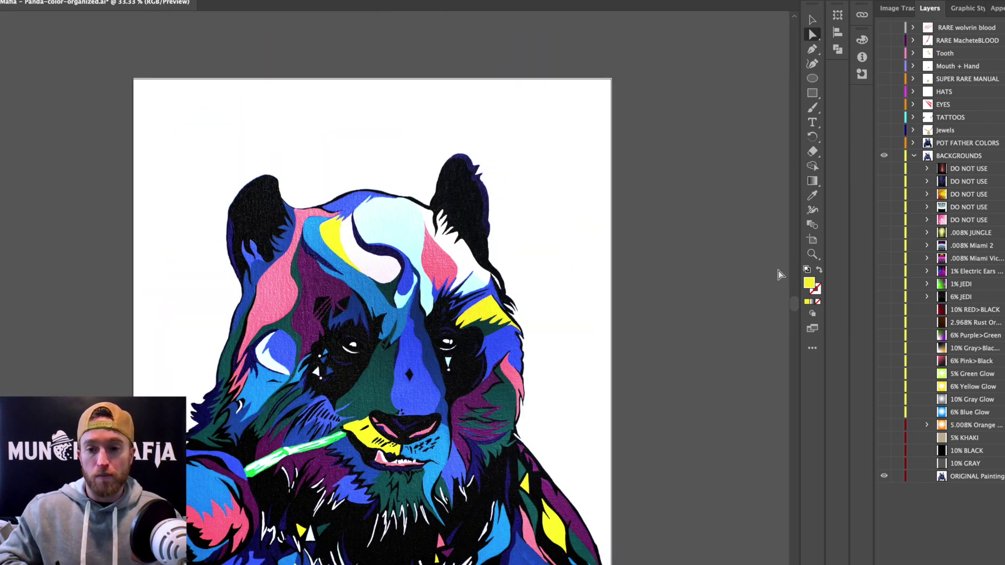
left_click_drag(798, 306, 796, 316)
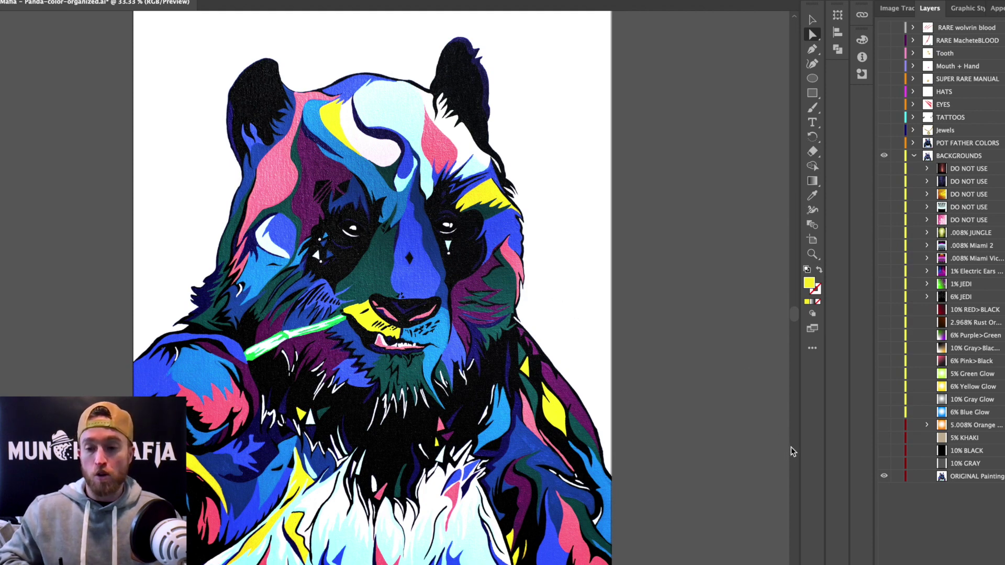
Step: Collapse the BACKGROUNDS layer and examine the painting's head, muzzle and beard at 100%
left_click(913, 156)
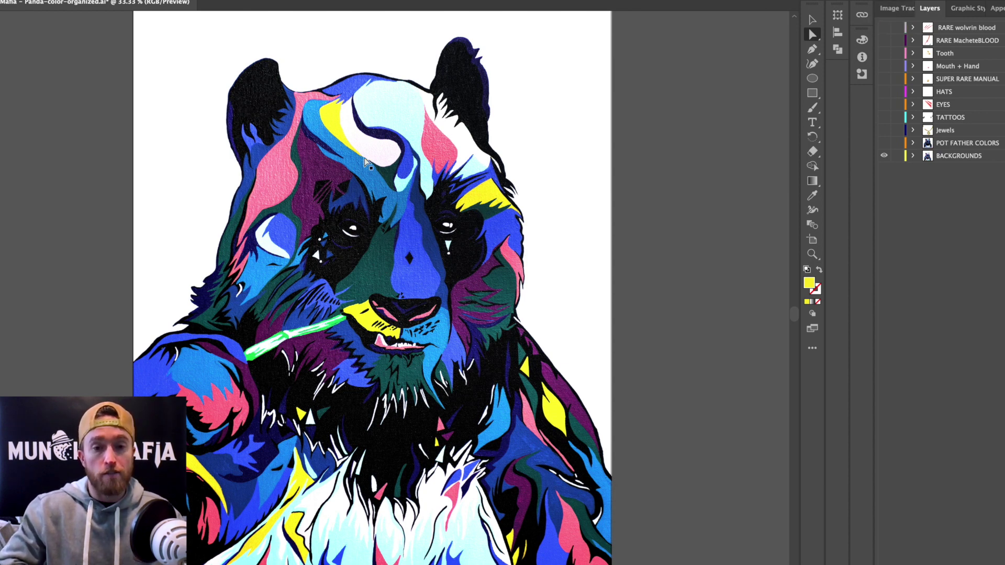
key("ctrl+1")
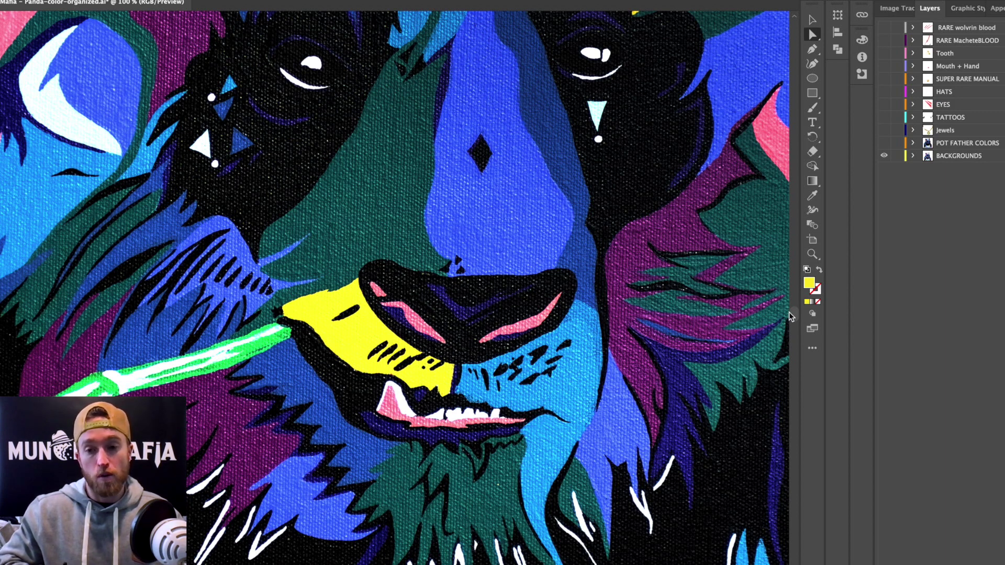
scroll(790, 312, "up", 10)
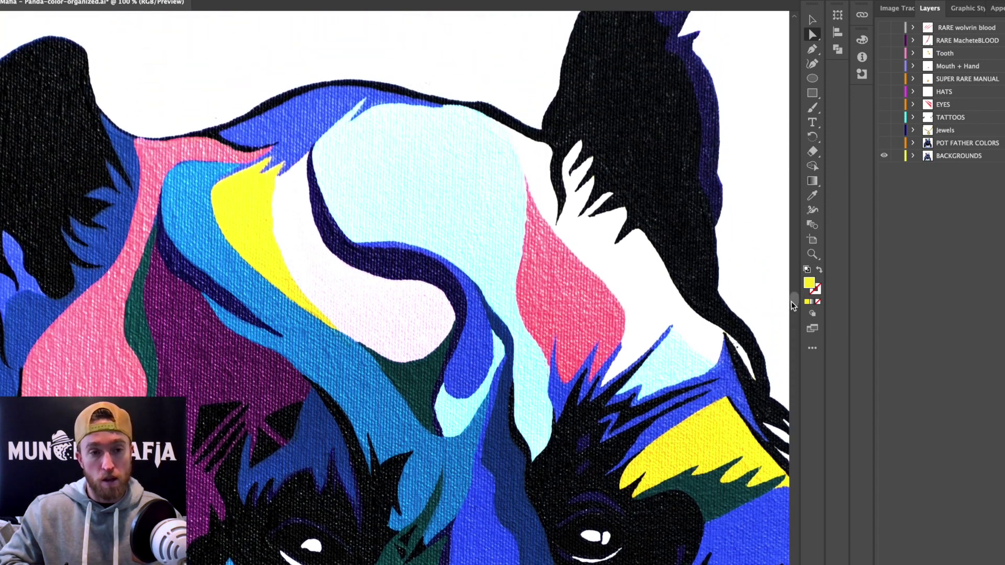
scroll(791, 301, "up", 4)
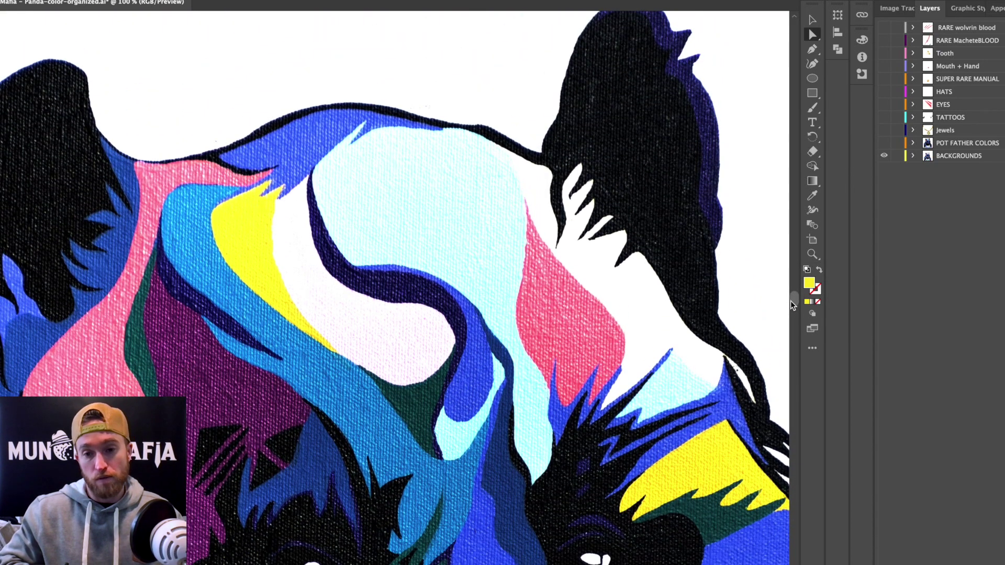
scroll(790, 303, "down", 10)
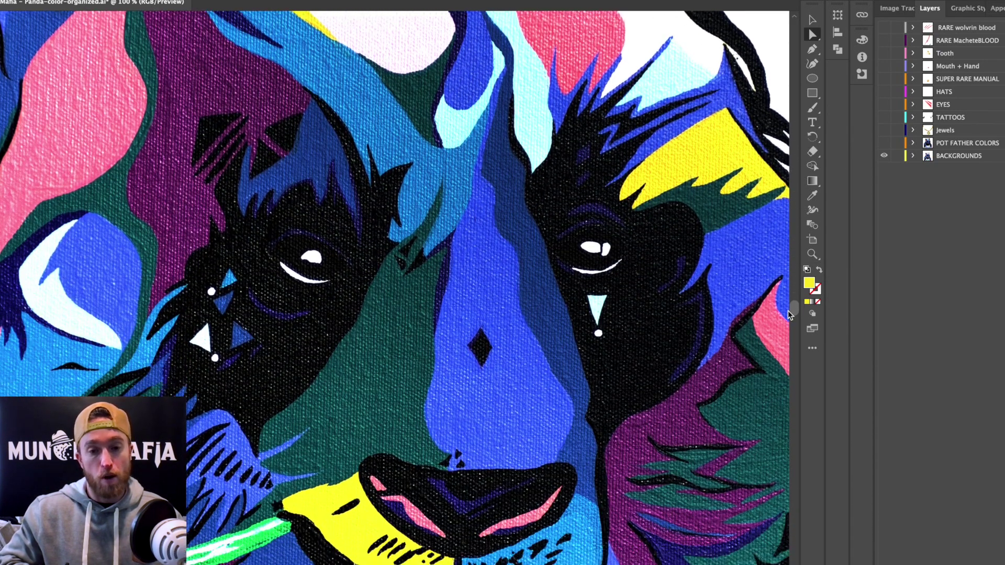
scroll(790, 314, "down", 10)
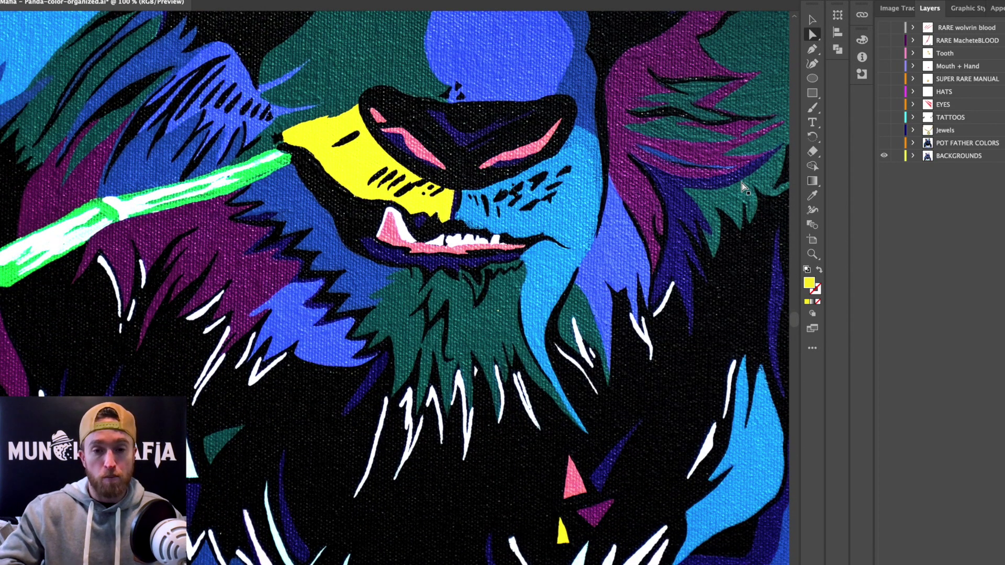
key("ctrl+minus")
key("ctrl+minus")
key("ctrl+minus")
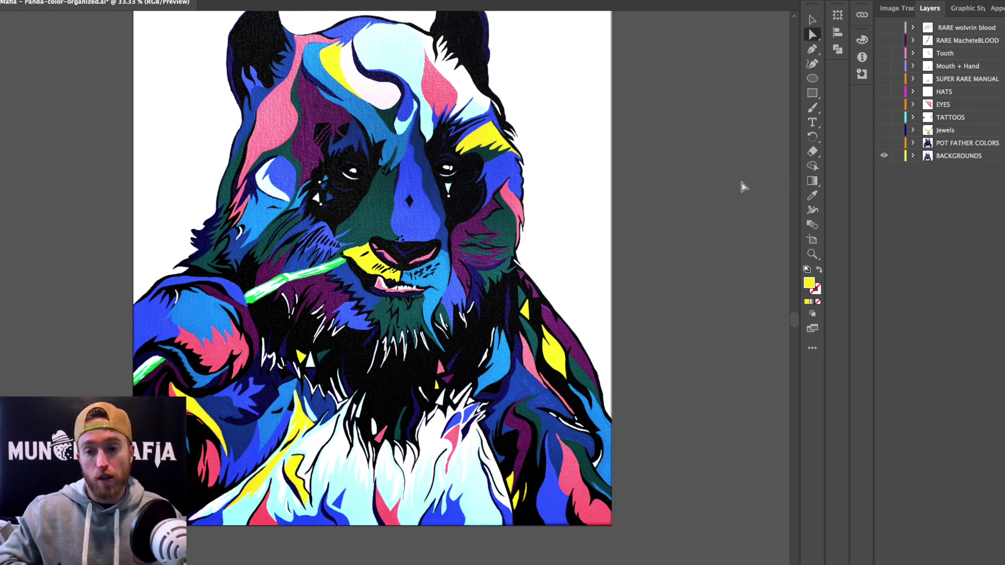
scroll(796, 323, "up", 3)
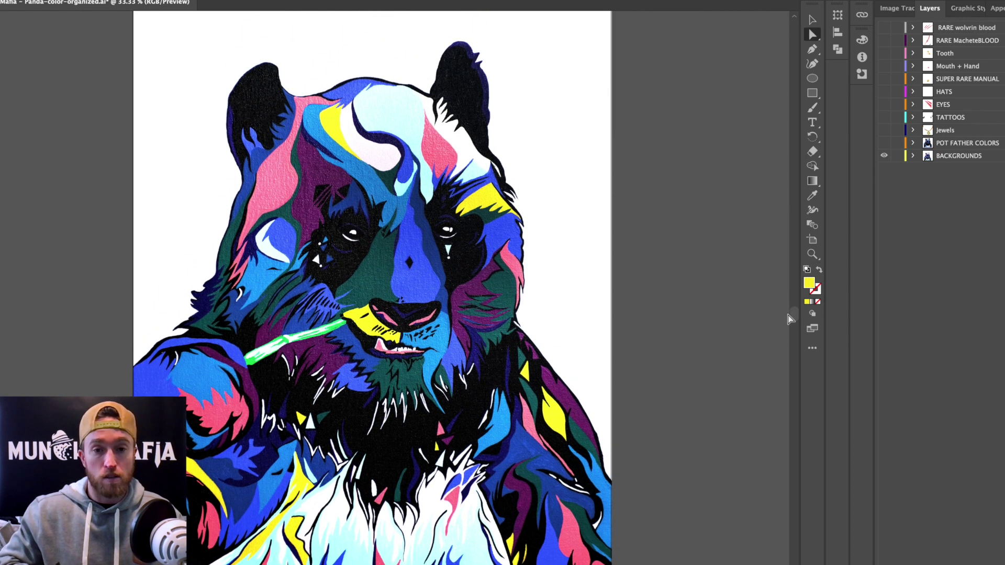
Step: Hide the BACKGROUNDS layer, show POT FATHER COLORS instead and expand its sublayers
left_click(883, 156)
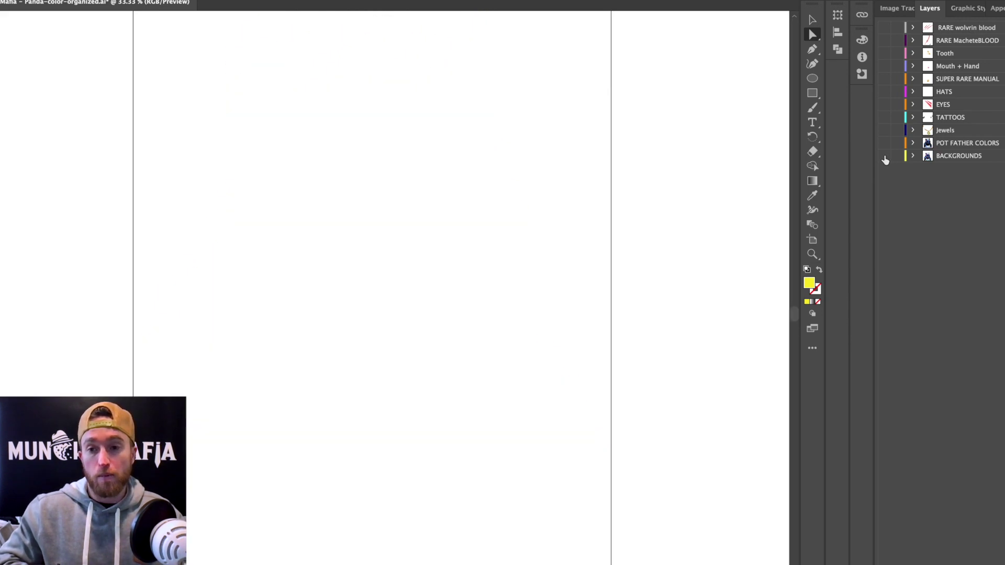
left_click(883, 143)
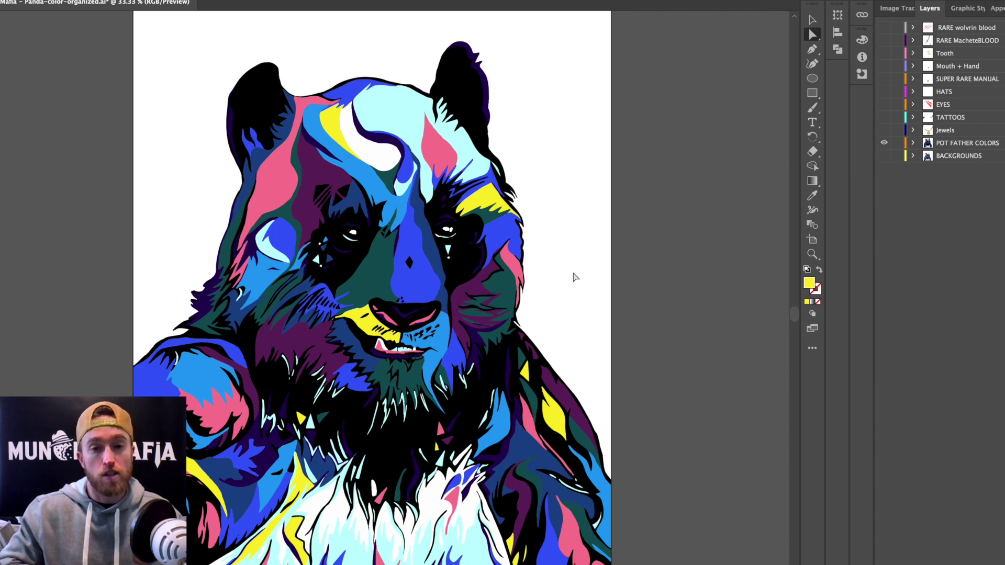
key("super+minus")
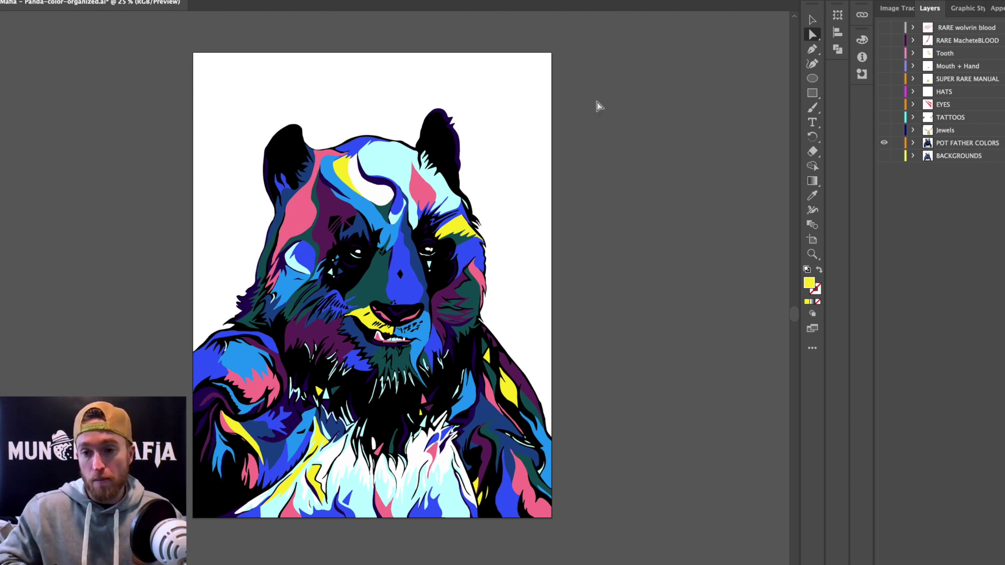
left_click(913, 145)
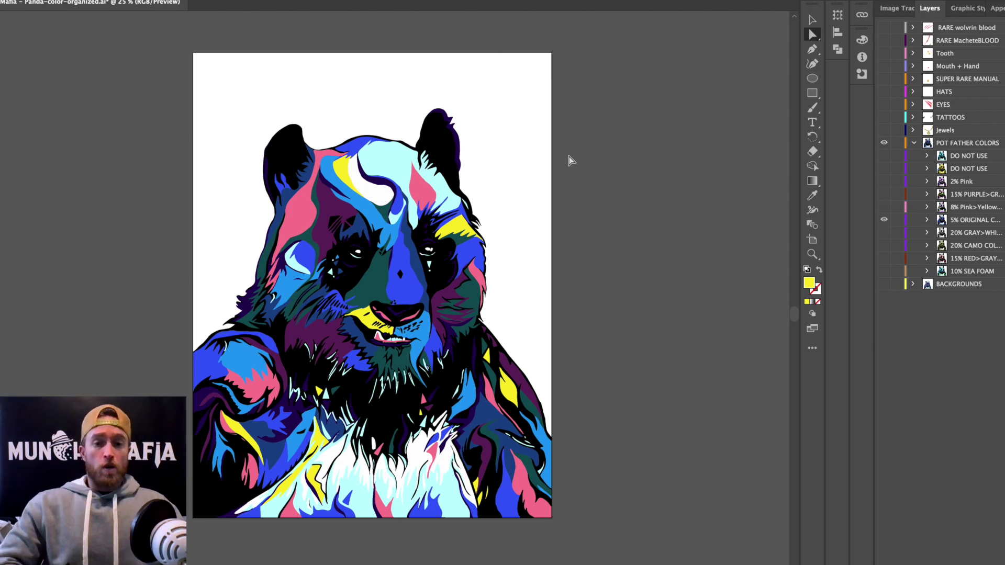
Step: Examine the flat vector version of the panda's face up close and as a whole
key("super+minus")
key("super+equal")
key("super+equal")
key("super+equal")
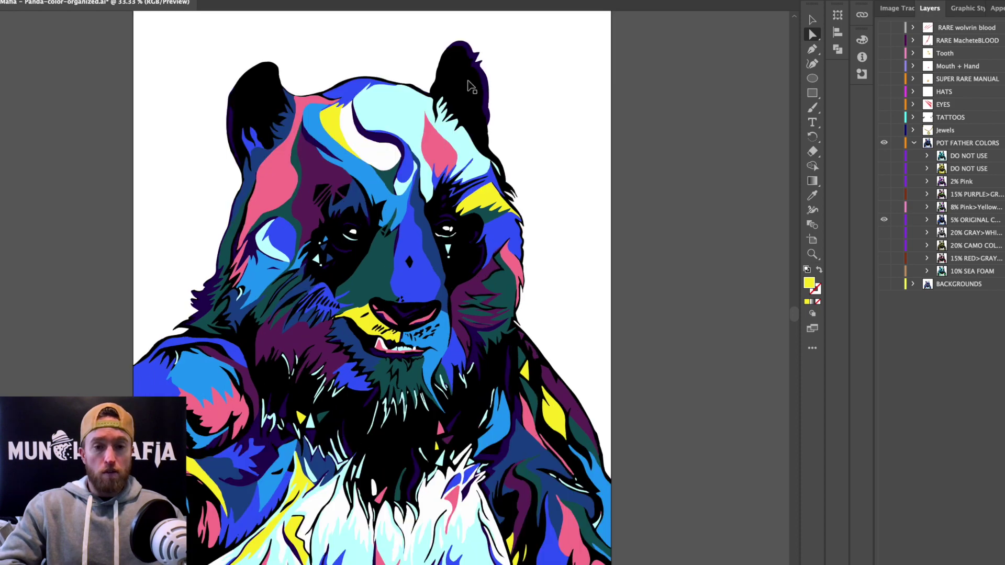
key("super+equal")
key("super+equal")
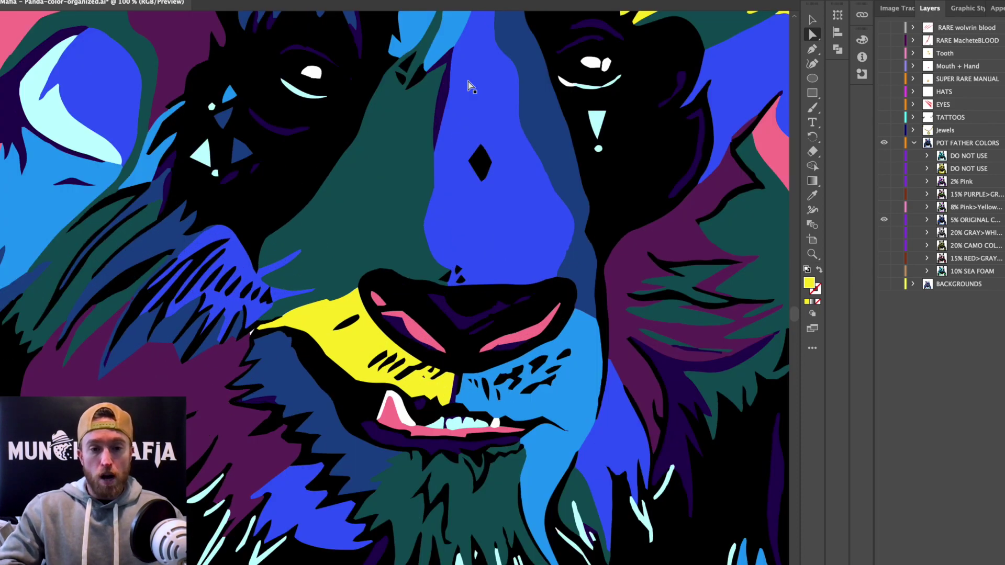
key("super+minus")
key("super+minus")
key("super+minus")
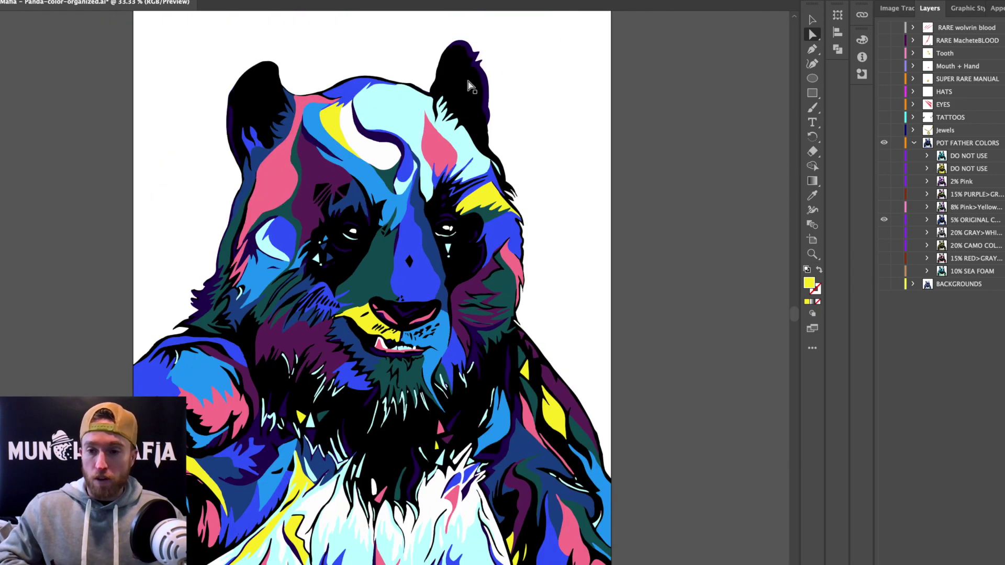
Step: Collapse the POT FATHER COLORS layer, hide it and show the BACKGROUNDS layer again
left_click(912, 143)
left_click(883, 155)
left_click(883, 143)
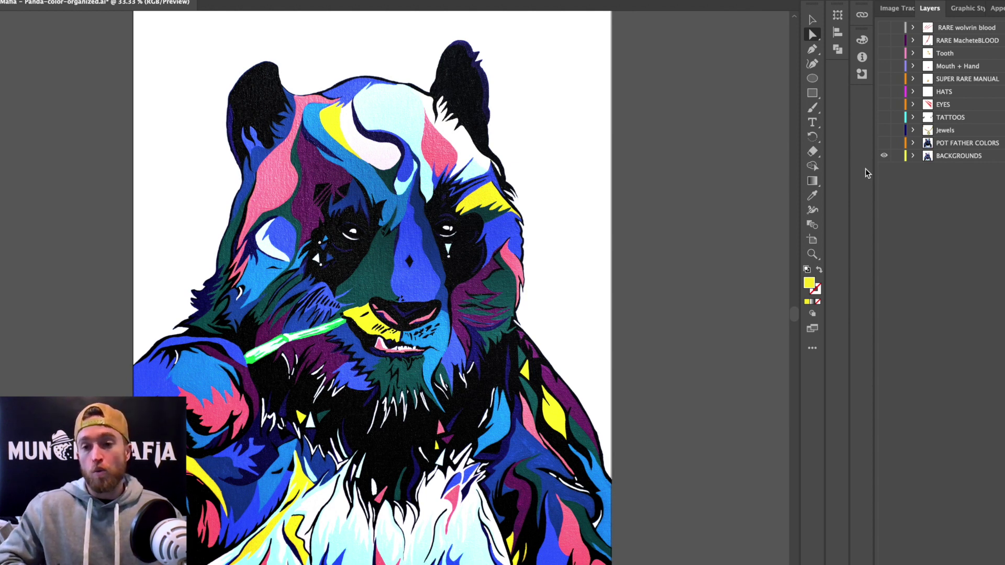
Step: Compare the vector panda with the painting by switching visibility to POT FATHER COLORS and back to BACKGROUNDS
left_click(884, 155)
left_click(884, 143)
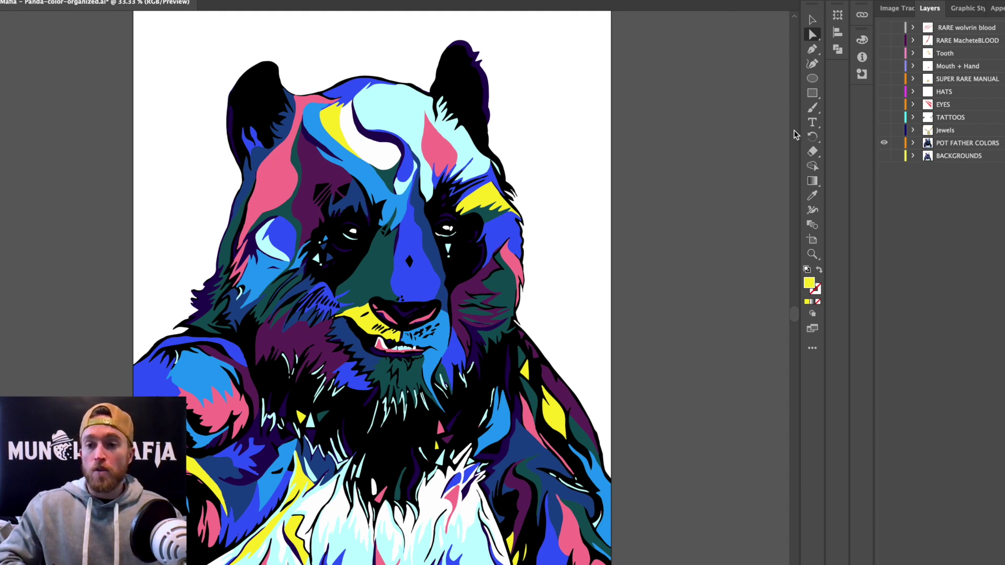
left_click(884, 144)
left_click(884, 155)
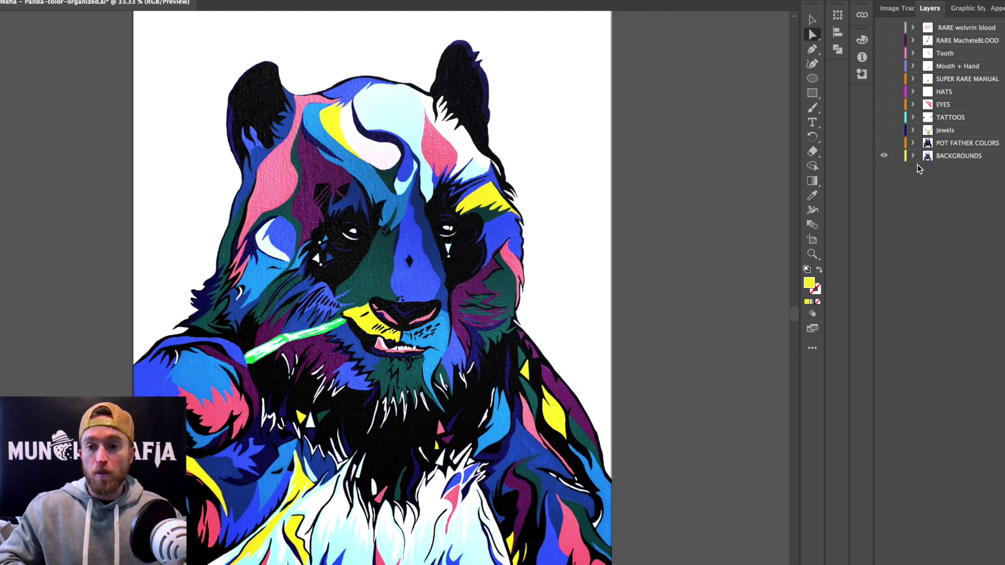
Step: In the BACKGROUNDS layer, replace the ORIGINAL Painting with the 10% GRAY background, and show POT FATHER COLORS above it
left_click(912, 156)
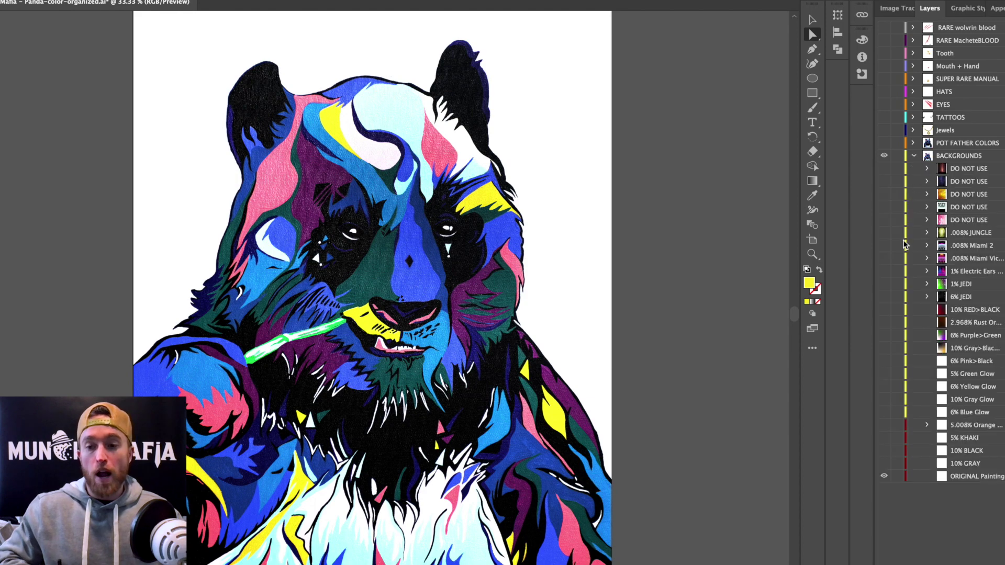
left_click(884, 476)
left_click(885, 463)
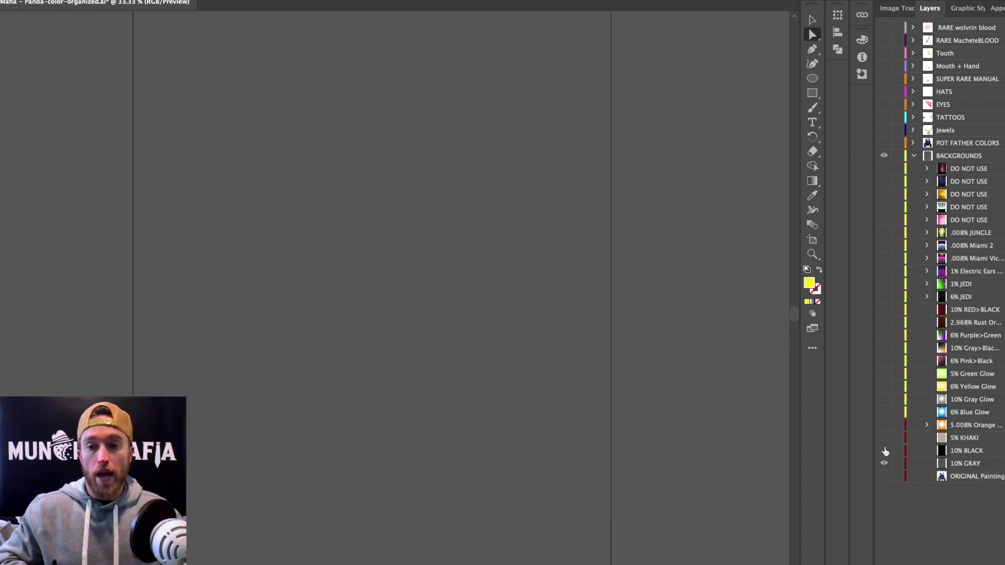
left_click(884, 144)
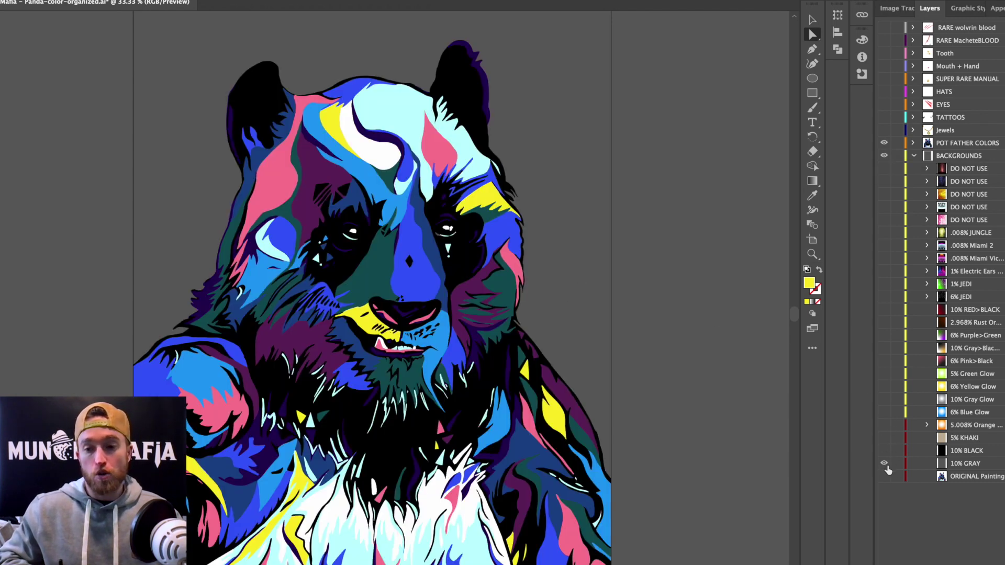
Step: Replace the 10% GRAY background with 5% KHAKI, previewing 10% BLACK in between
left_click(884, 464)
left_click(884, 451)
left_click(884, 451)
left_click(884, 438)
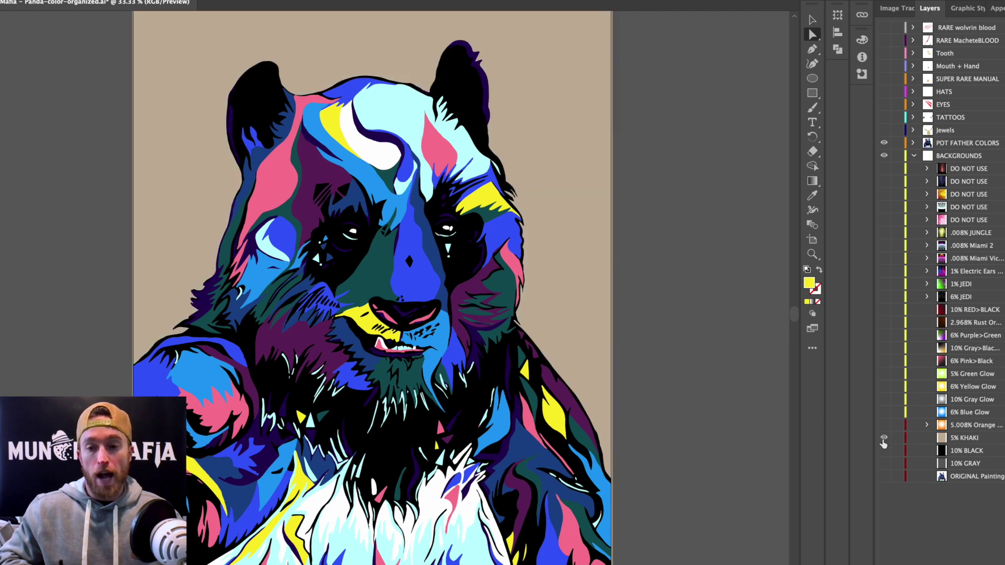
Step: In the BACKGROUNDS layer, replace 5% KHAKI with the 10% Gray Glow background, previewing 5.008% Orange and 6% Blue Glow in between
left_click(884, 438)
left_click(884, 425)
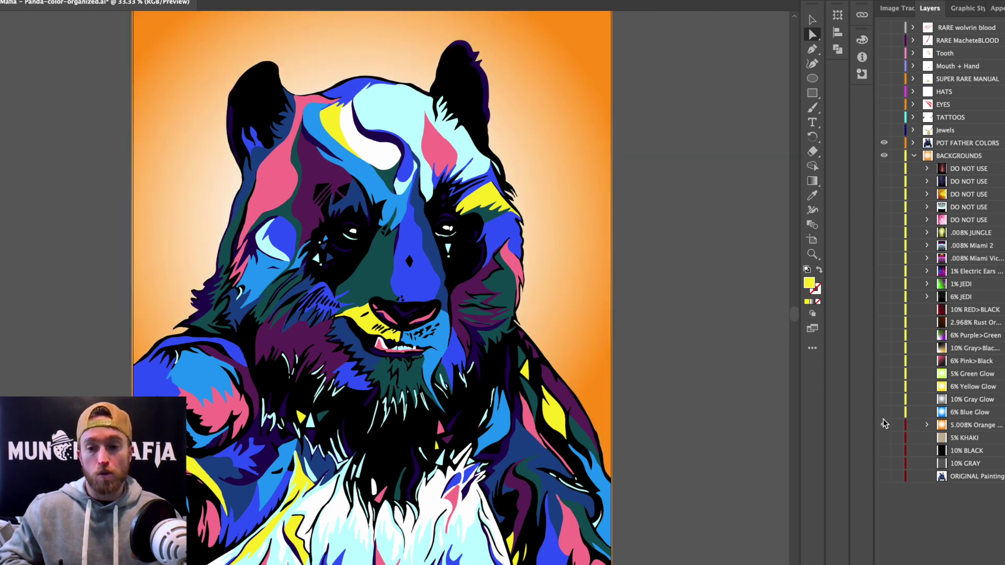
left_click(884, 412)
left_click(884, 412)
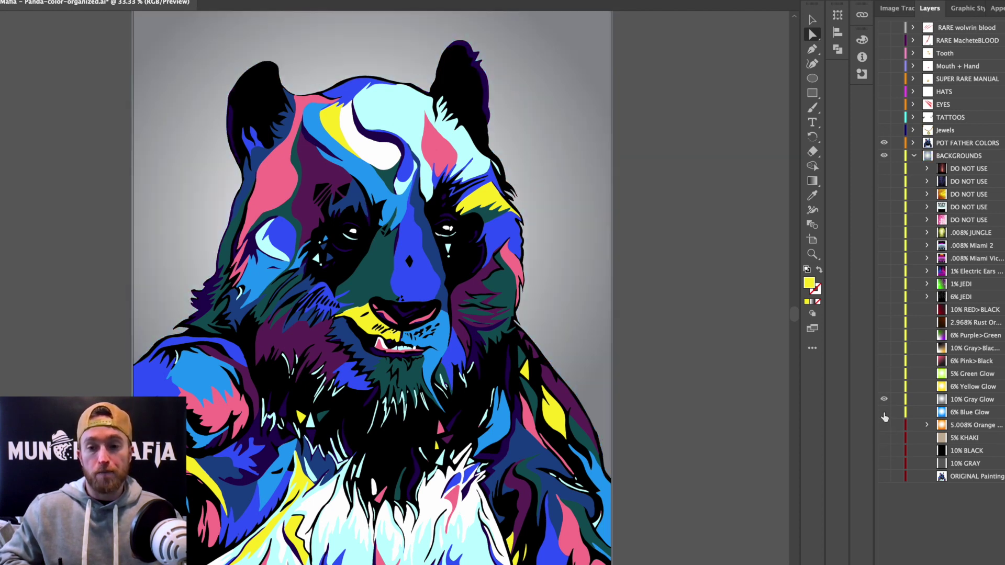
scroll(791, 313, "up", 3)
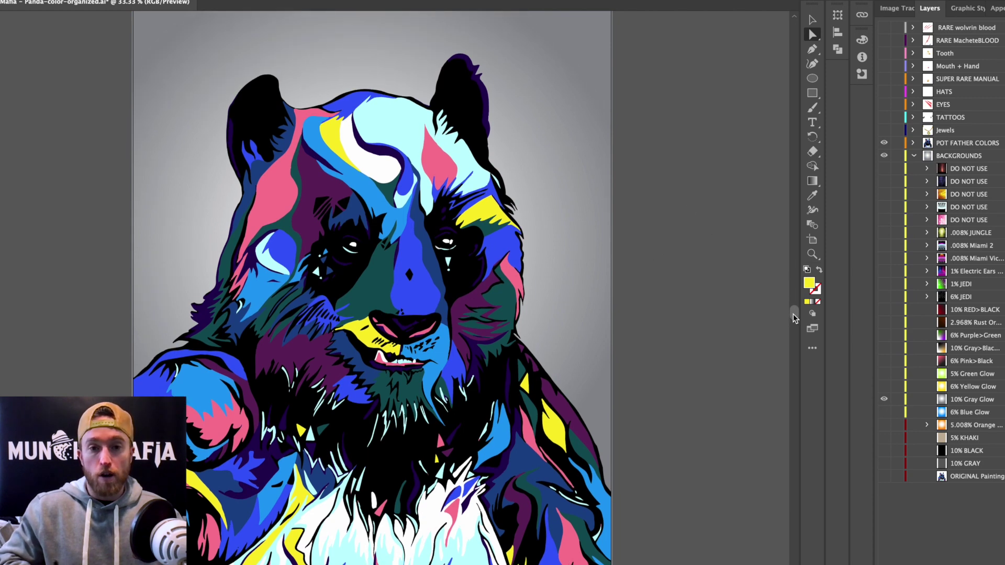
Step: Replace the 10% Gray Glow background with 6% Pink>Black, previewing 6% Yellow Glow and 5% Green Glow in between
left_click(884, 400)
left_click(884, 386)
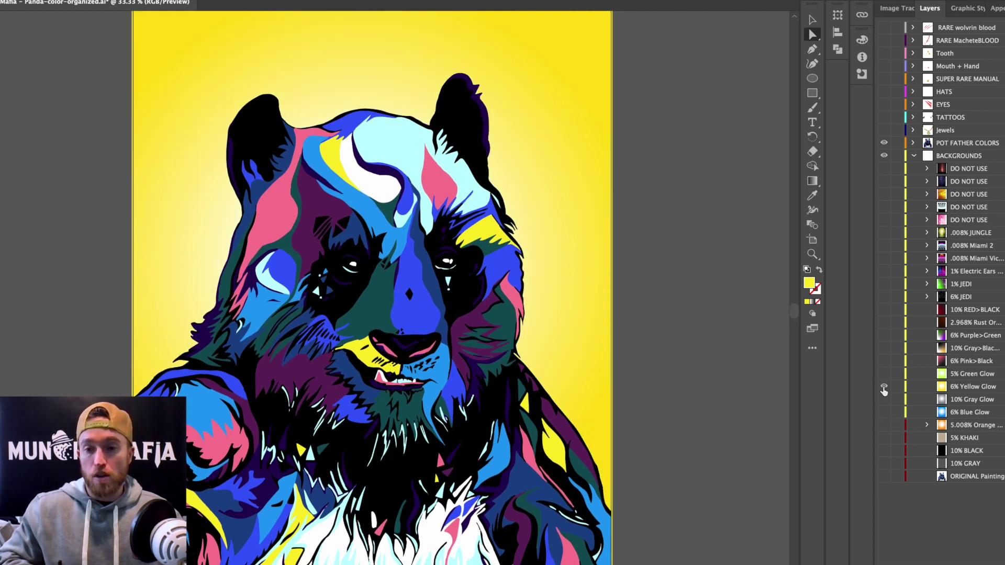
left_click(884, 386)
left_click(884, 374)
left_click(884, 374)
left_click(884, 361)
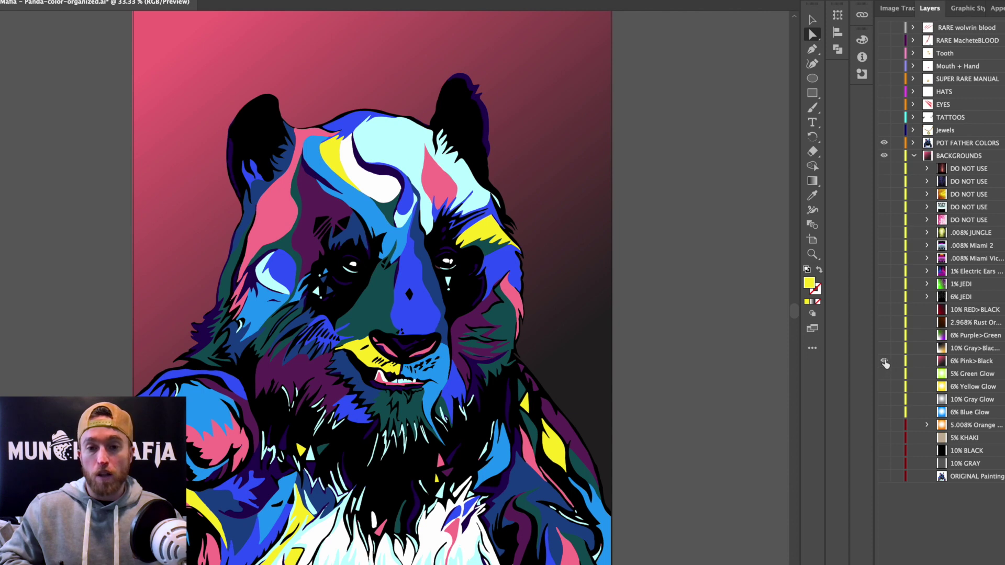
Step: Replace the 6% Pink>Black background with 2.968% Rust, previewing the 10% Gray>Black gradient and 6% Purple>Green in between
left_click(884, 361)
left_click(884, 348)
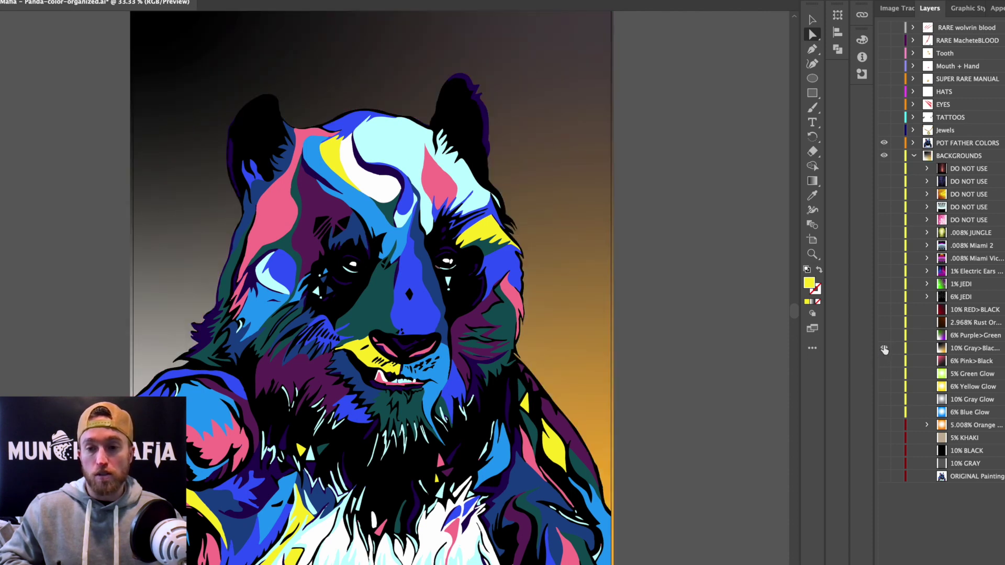
left_click(884, 348)
left_click(884, 337)
left_click(884, 335)
left_click(884, 323)
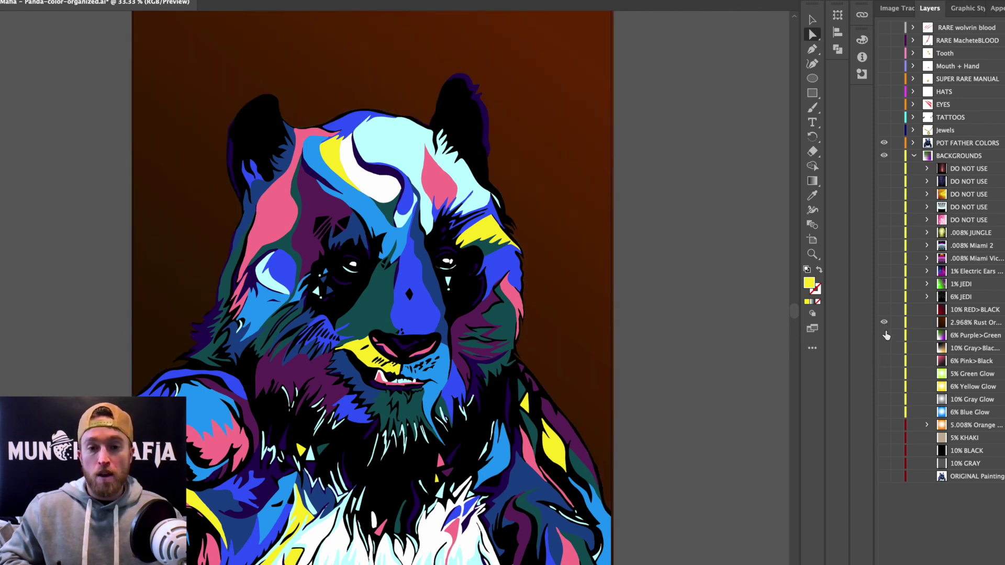
Step: Replace the 2.968% Rust background with 1% JEDI, previewing 10% RED>BLACK and 6% JEDI in between
left_click(884, 323)
left_click(884, 309)
left_click(884, 309)
left_click(884, 297)
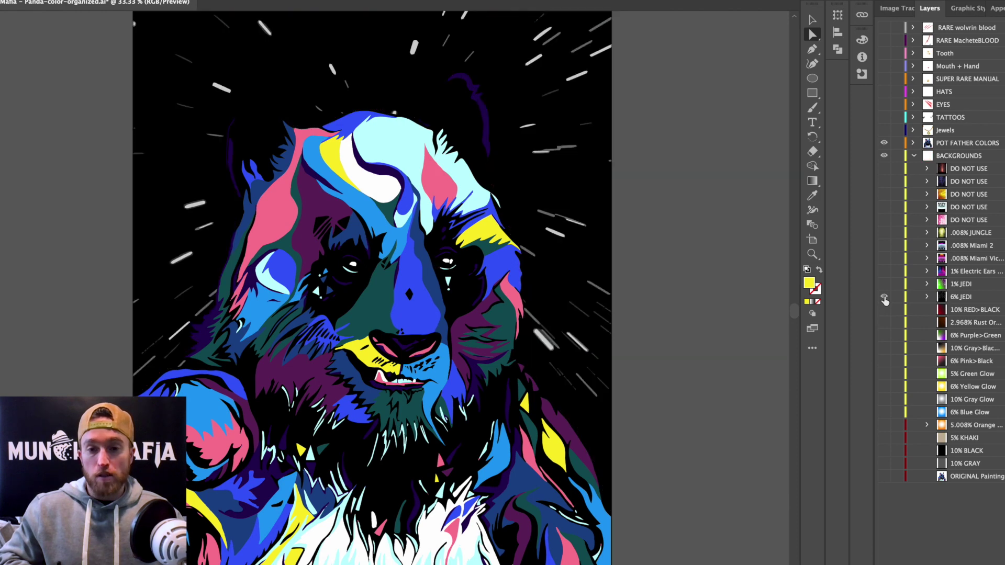
left_click(884, 296)
left_click(884, 283)
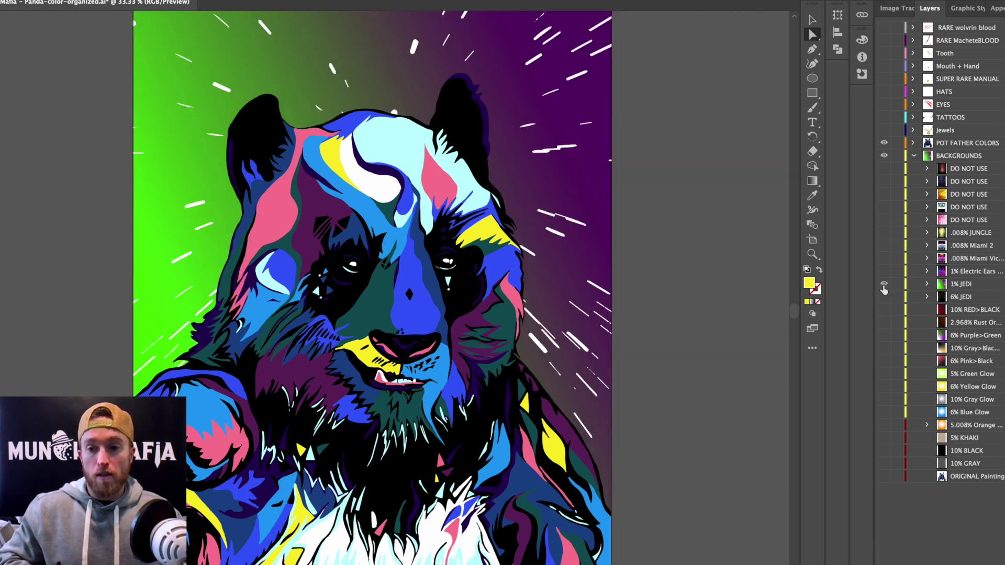
Step: Replace the 1% JEDI background with .008% Miami 2, previewing 1% Electric Ears and the .008% Miami sunset variant in between
left_click(884, 283)
left_click(884, 272)
left_click(884, 271)
left_click(884, 258)
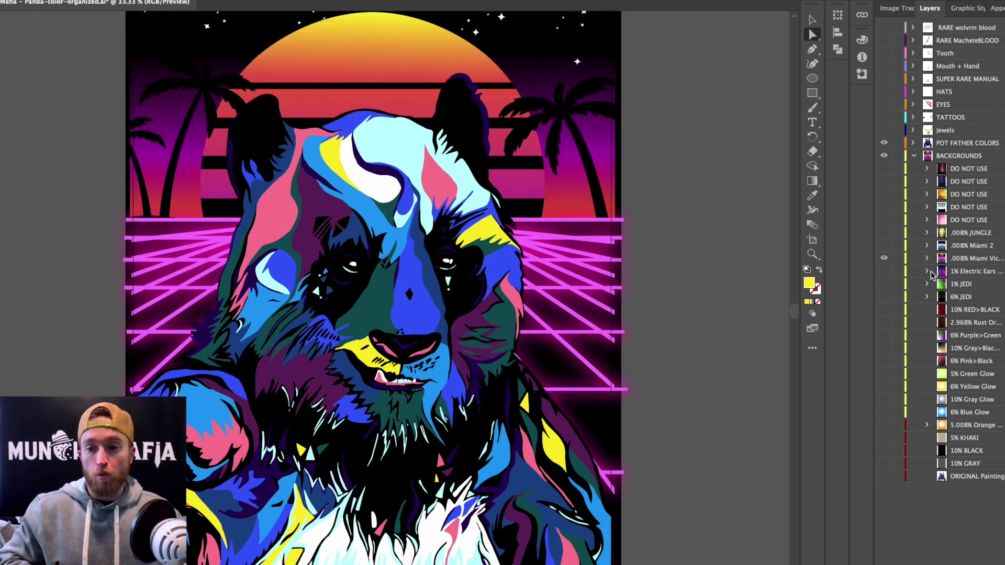
left_click(885, 258)
left_click(885, 245)
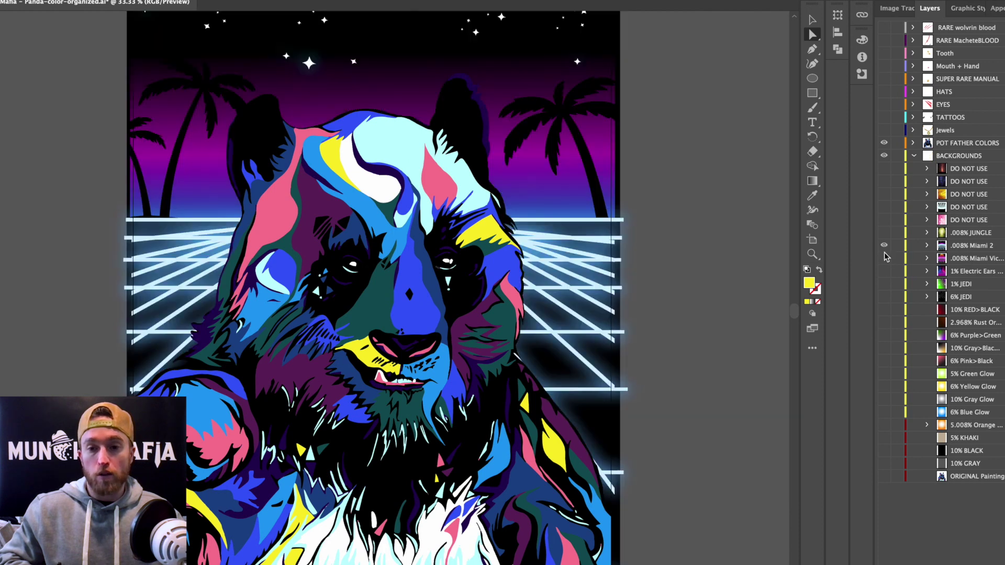
Step: Preview the .008% JUNGLE background, replace it with 1% Electric Ears, and collapse the BACKGROUNDS layer
left_click(884, 245)
left_click(884, 233)
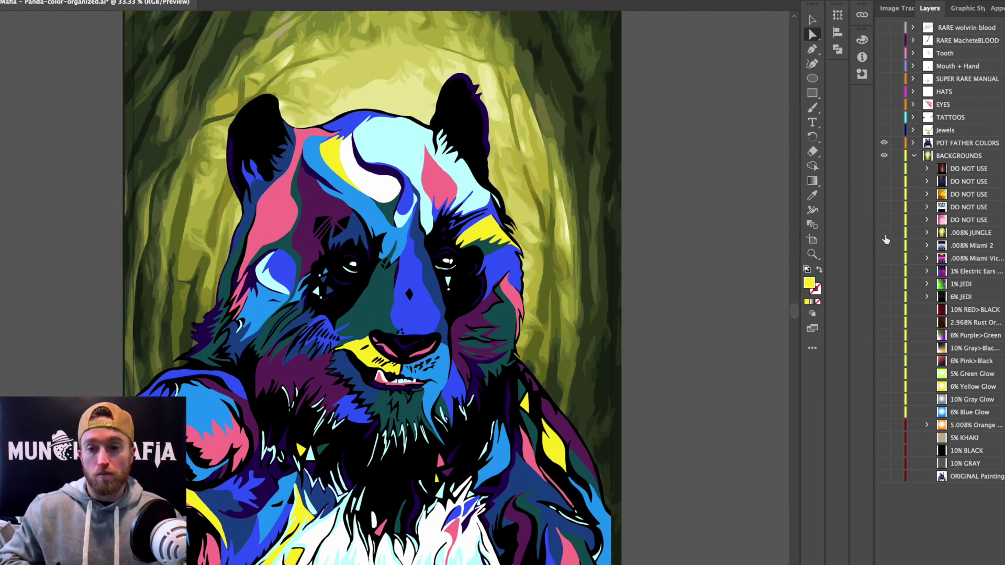
left_click(884, 234)
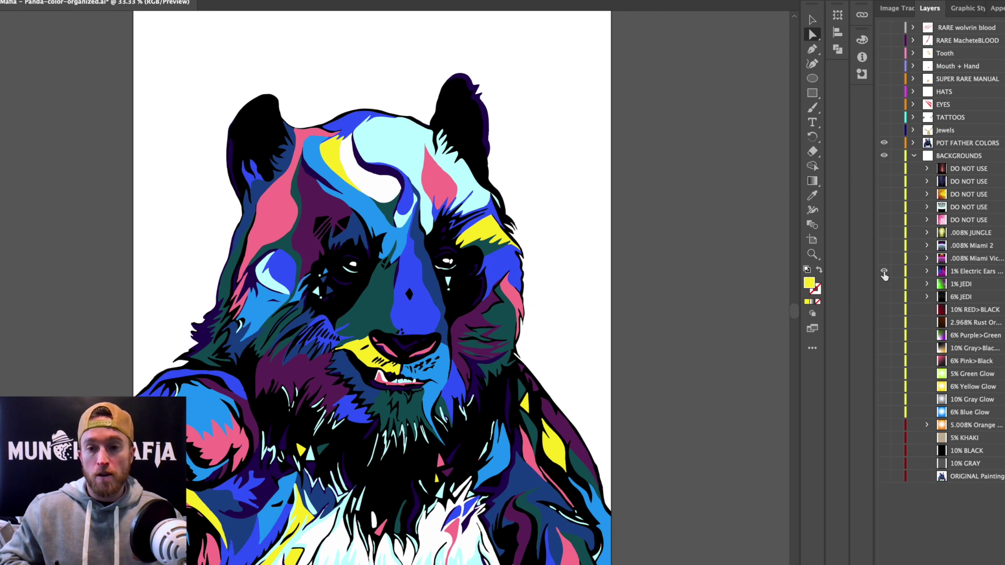
left_click(884, 272)
left_click(914, 156)
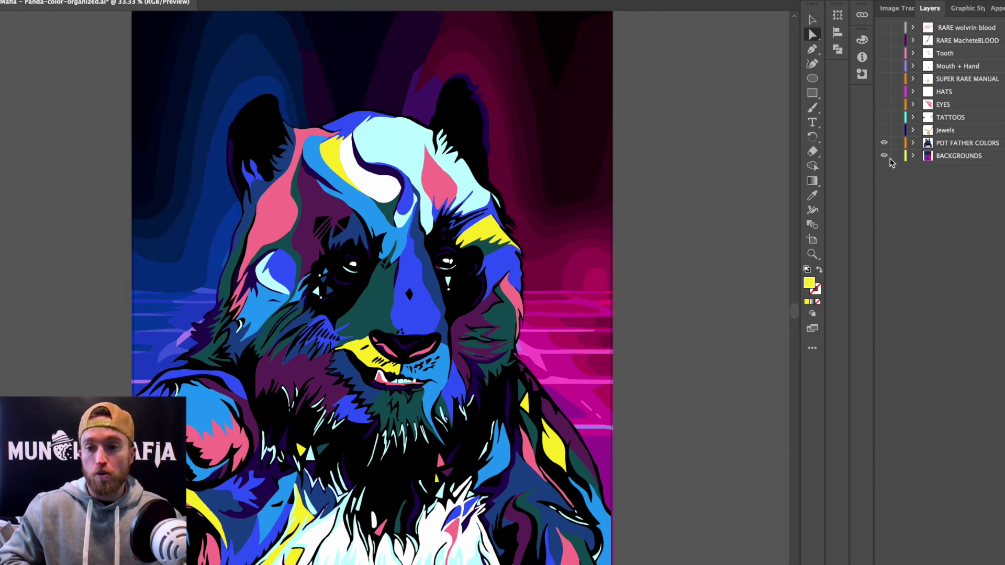
Step: Expand POT FATHER COLORS and look over its variants alongside those in BACKGROUNDS, leaving BACKGROUNDS collapsed
left_click(913, 143)
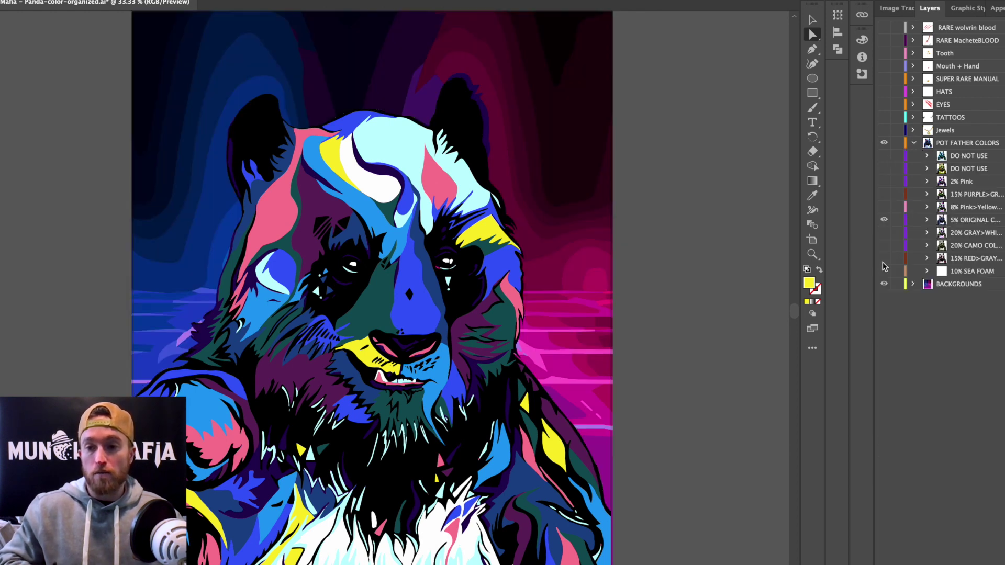
left_click(982, 145)
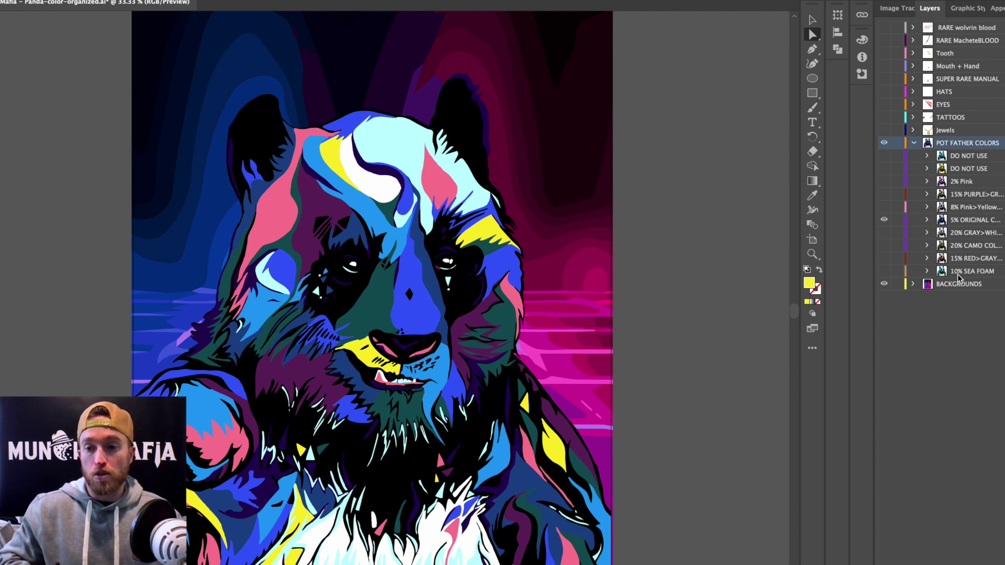
left_click(928, 286)
left_click(913, 284)
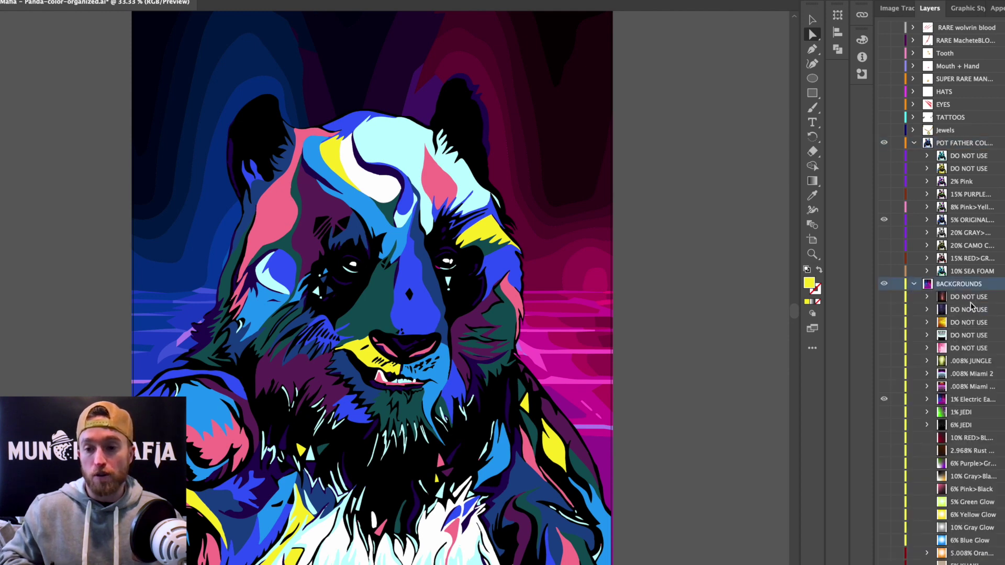
left_click(913, 284)
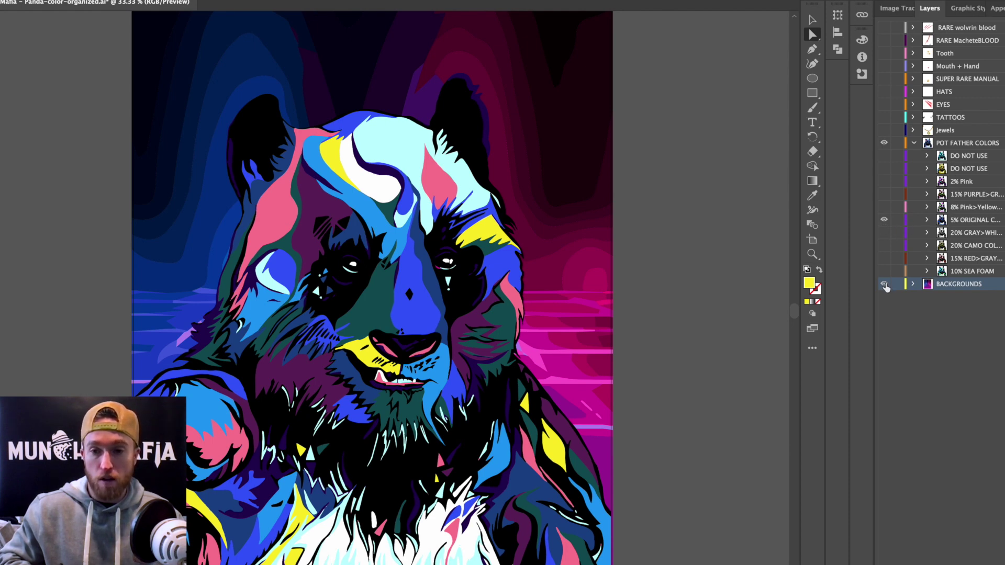
Step: In the BACKGROUNDS layer, hide 1% Electric Ears, show 6% Blue Glow and 10% Gray Glow, and collapse the layer
left_click(912, 283)
left_click(884, 399)
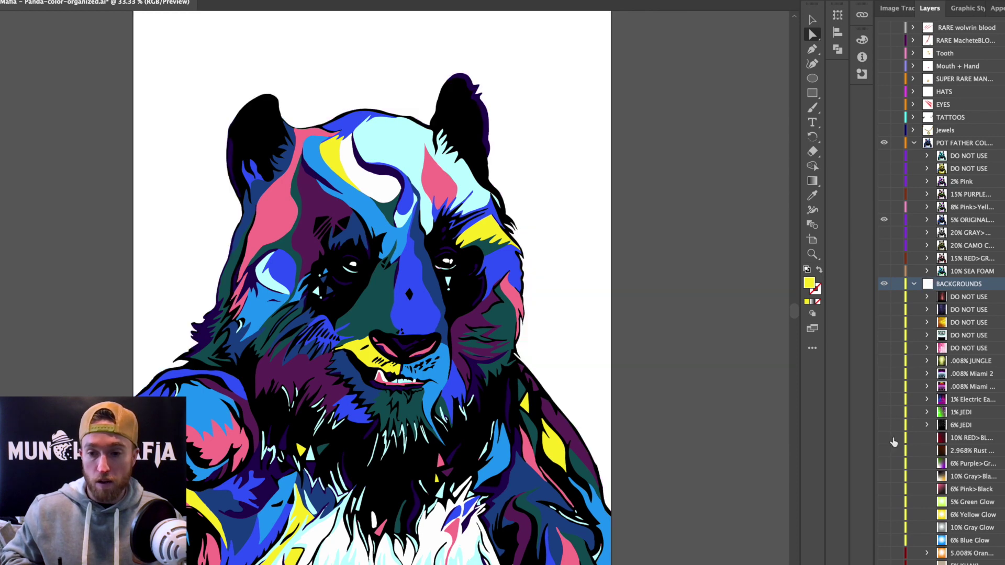
left_click(884, 541)
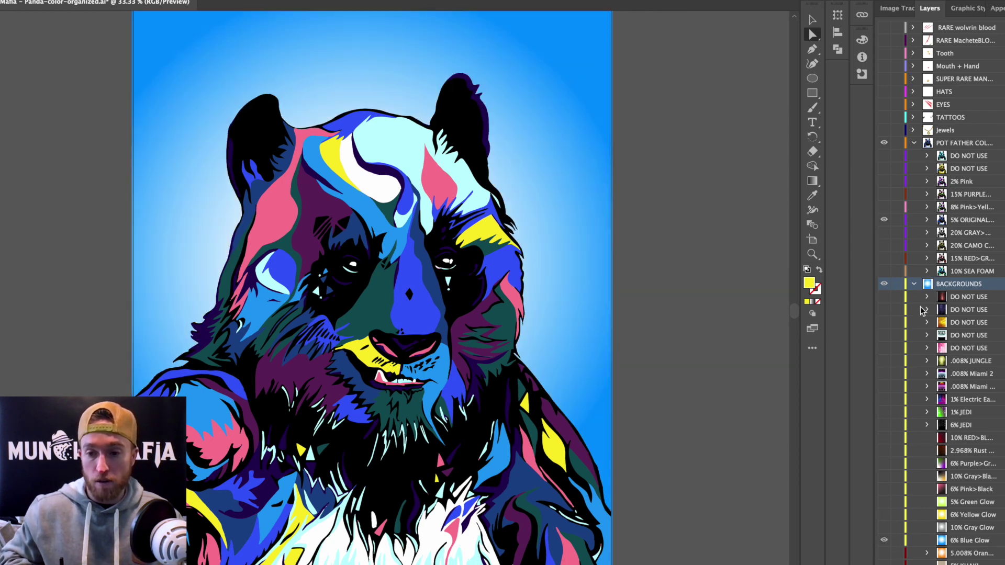
left_click(884, 528)
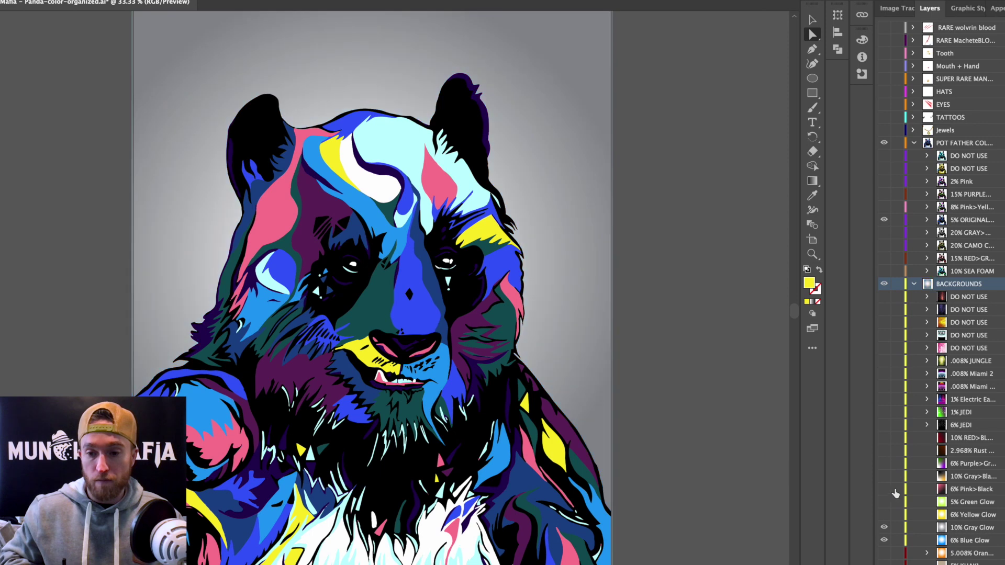
left_click(913, 284)
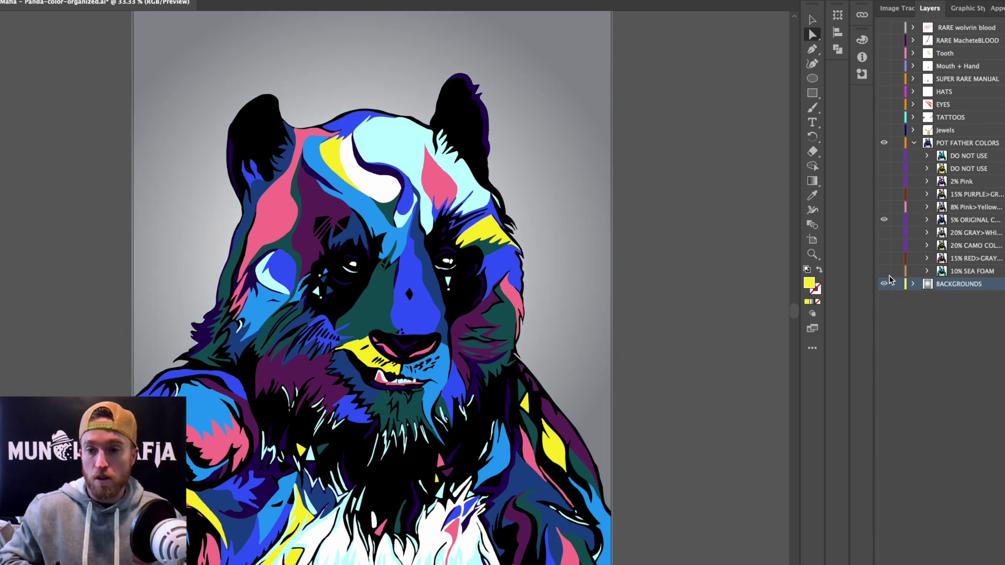
Step: In POT FATHER COLORS, replace the 5% ORIGINAL variant with 15% RED>GRAY, previewing the 20% GRAY>WHITE and 20% CAMO variants in between
left_click(884, 222)
left_click(885, 233)
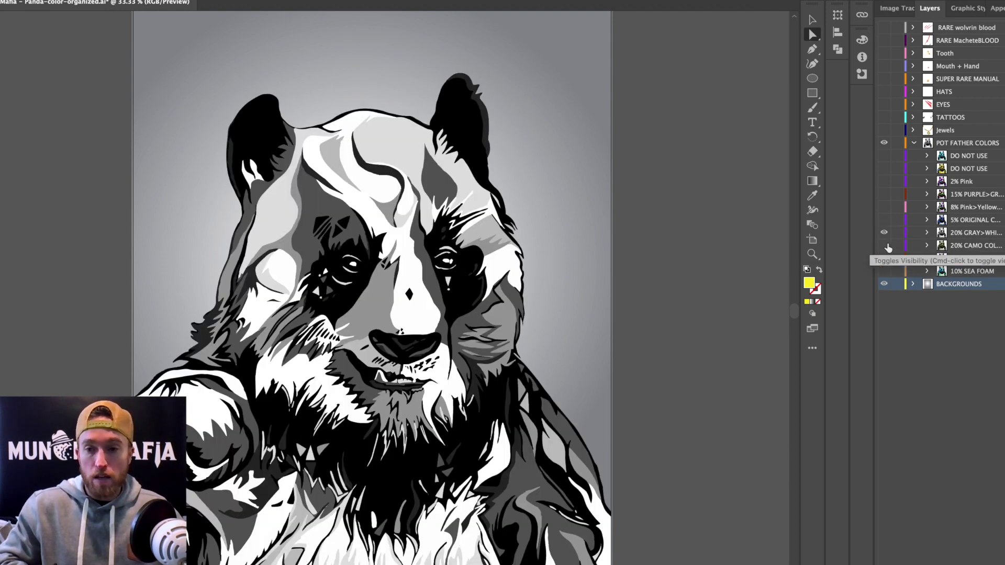
left_click(885, 232)
left_click(885, 245)
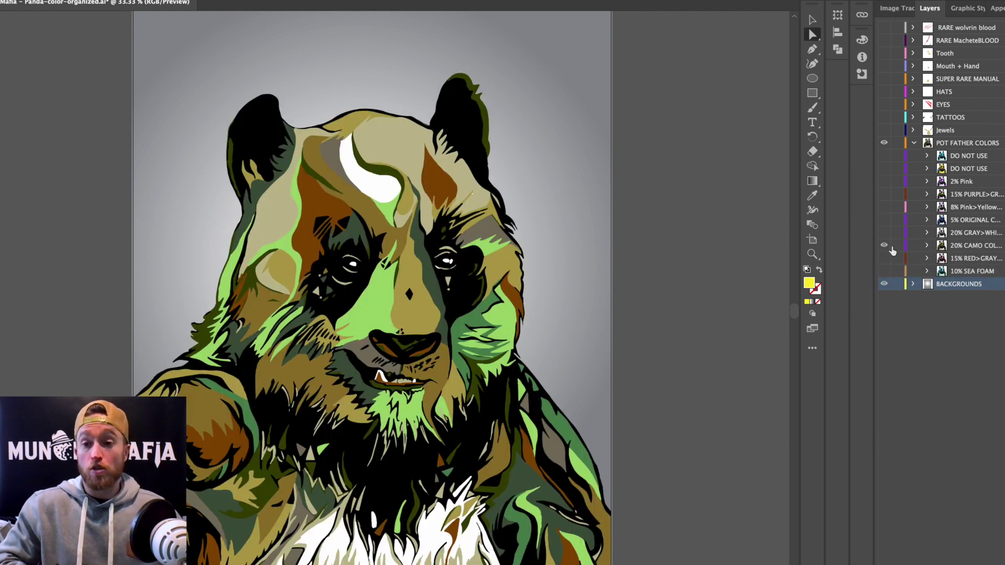
left_click(885, 245)
left_click(884, 258)
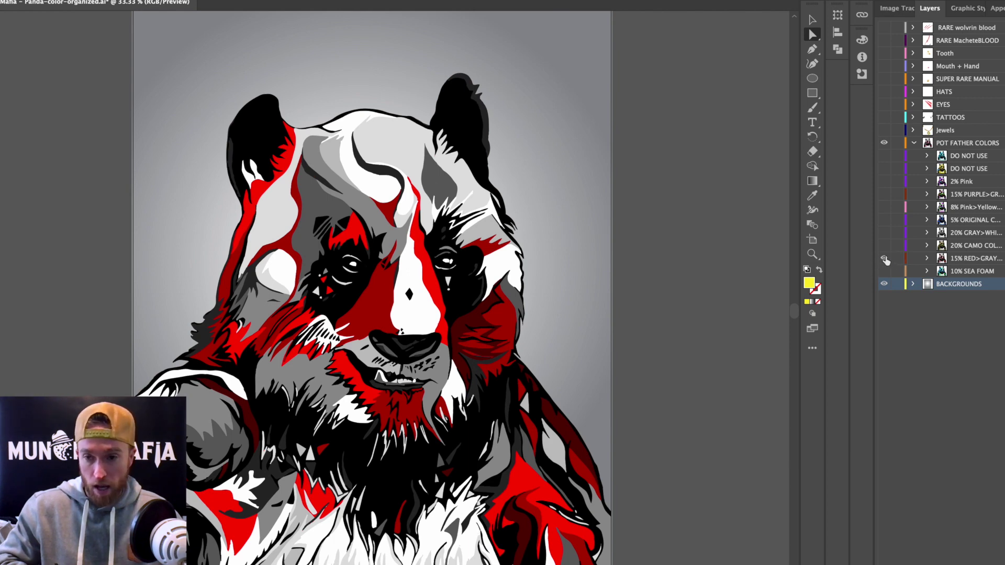
Step: Preview the 10% SEA FOAM panda, replace it with the 15% PURPLE>GREEN colour variant, and hide the BACKGROUNDS layer
left_click(884, 259)
left_click(884, 271)
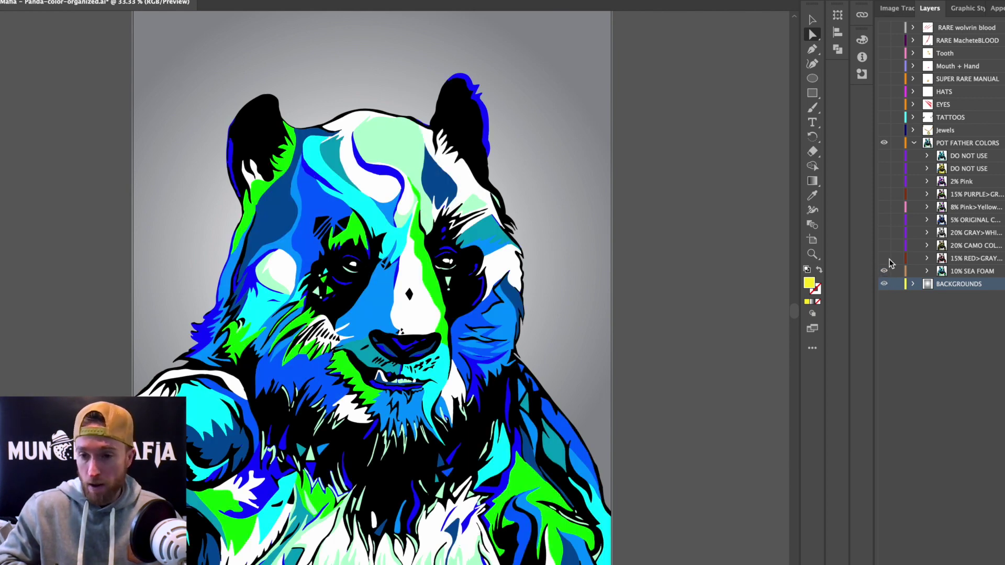
left_click(884, 270)
left_click(884, 195)
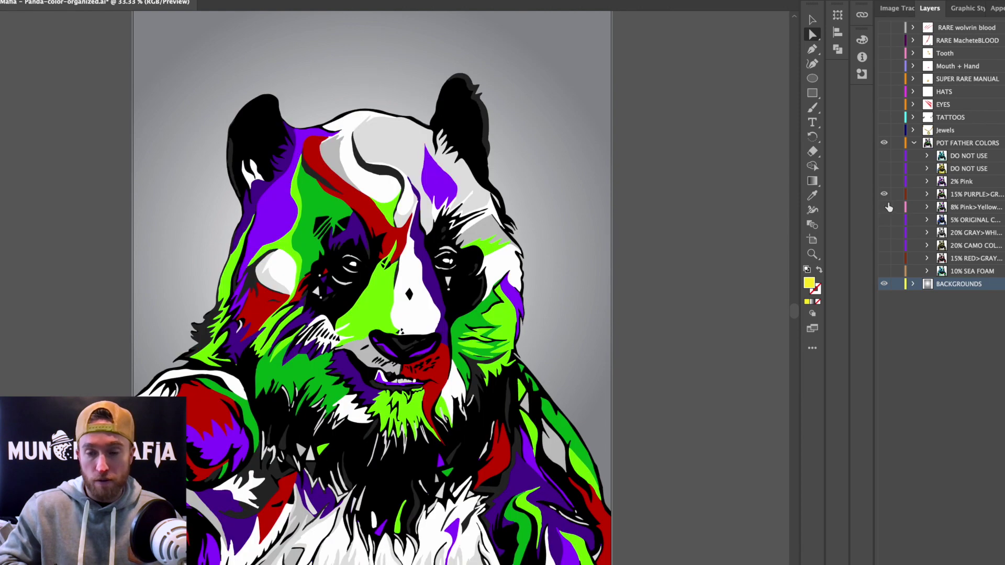
left_click(884, 284)
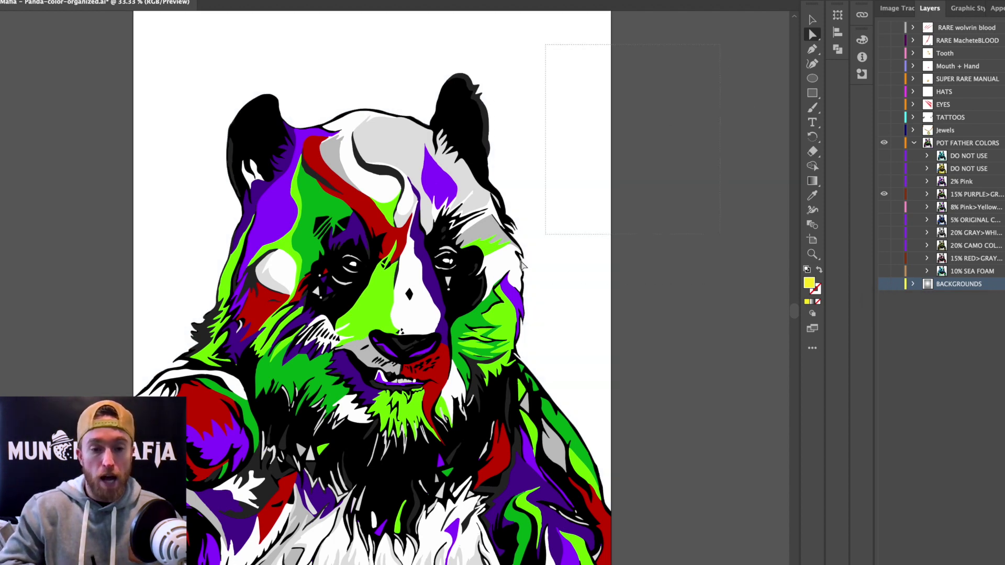
Step: Select all the visible panda artwork and examine its vector paths and anchor points around the face
scroll(731, 61, "down", 5)
key("ctrl+a")
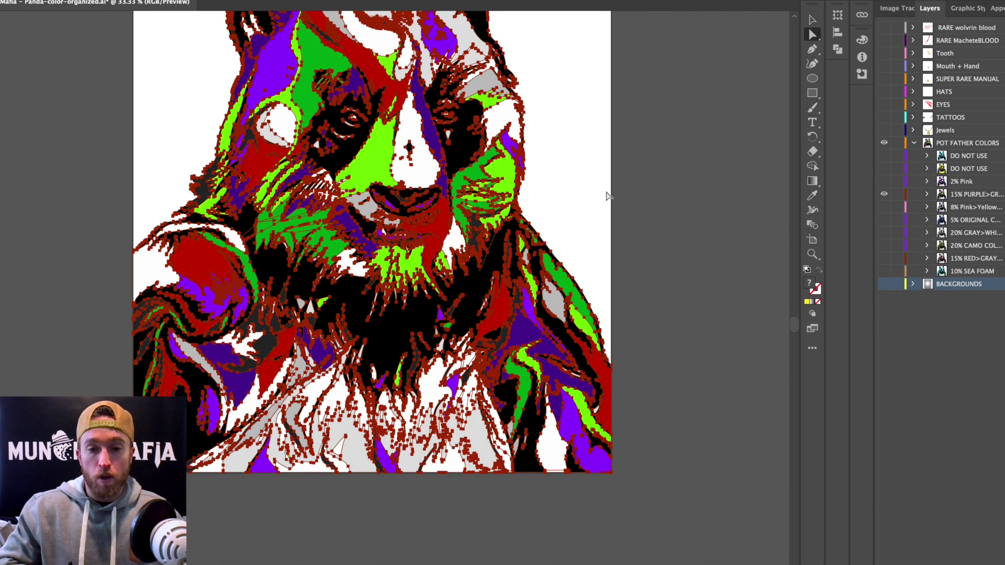
key("ctrl+minus")
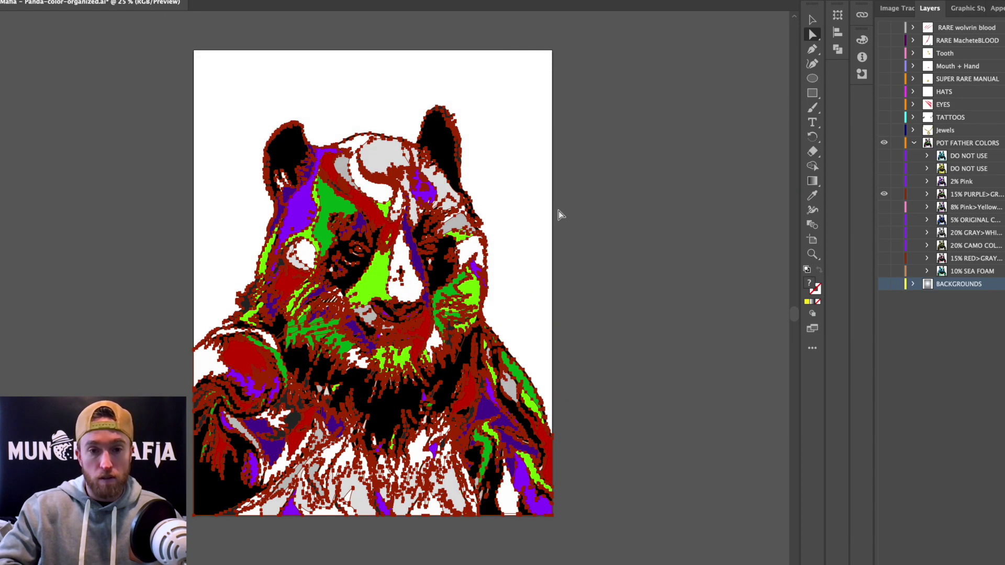
key("ctrl+plus")
key("ctrl+plus")
key("ctrl+plus")
key("ctrl+plus")
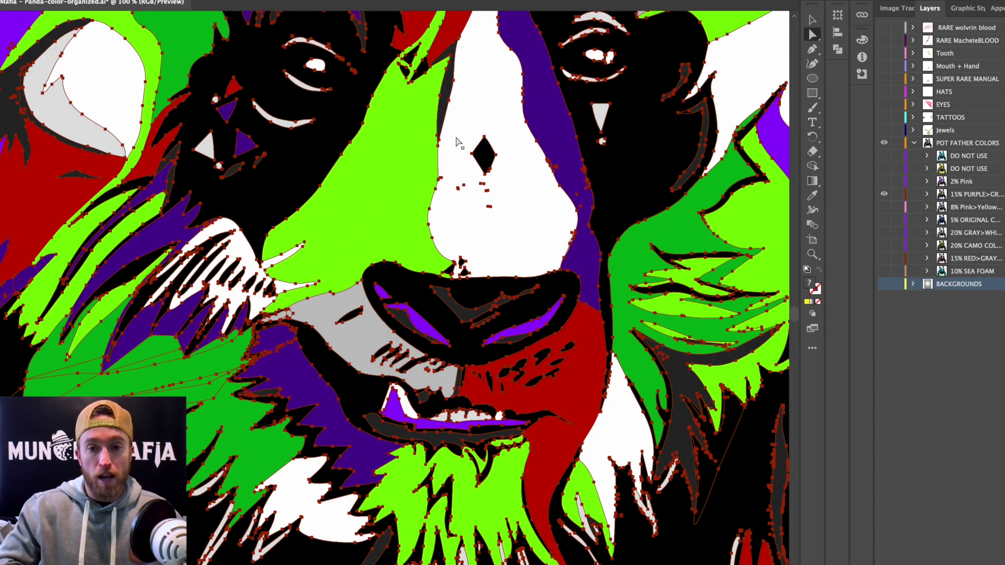
key("ctrl+minus")
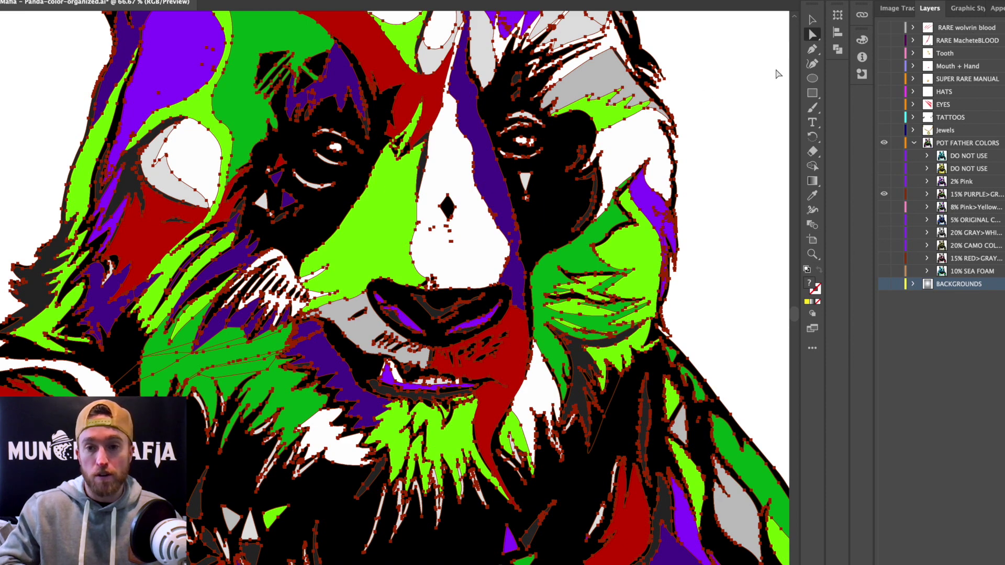
Step: Fill the gray brow shape above the panda's right-hand eye with magenta ff45ff
left_click(752, 69)
left_click(602, 73)
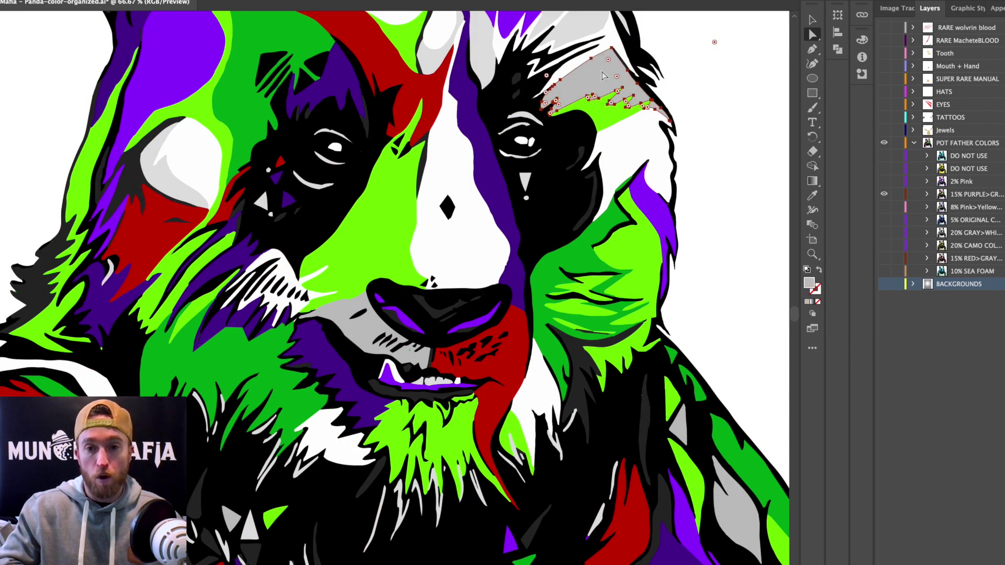
left_click(811, 196)
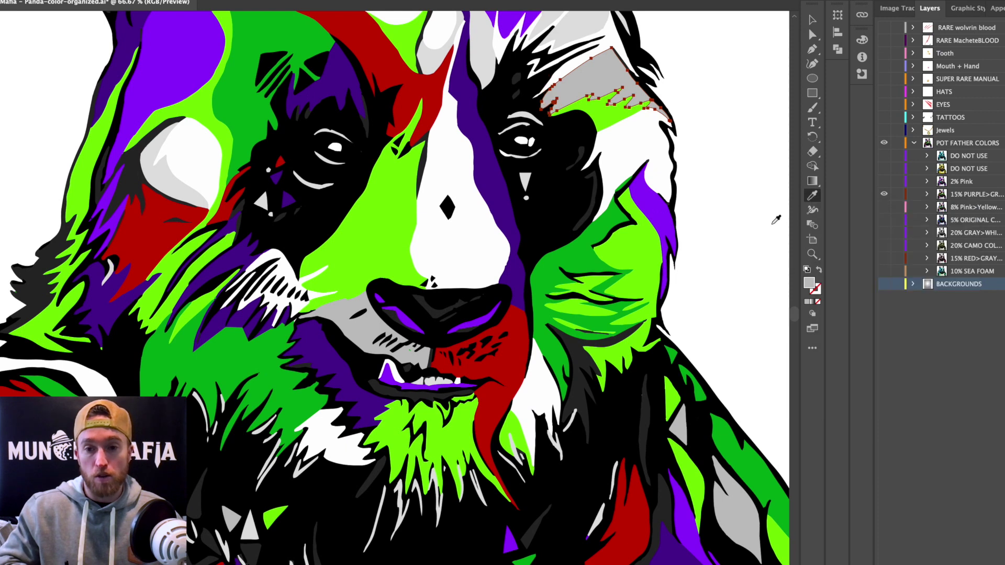
double_click(809, 287)
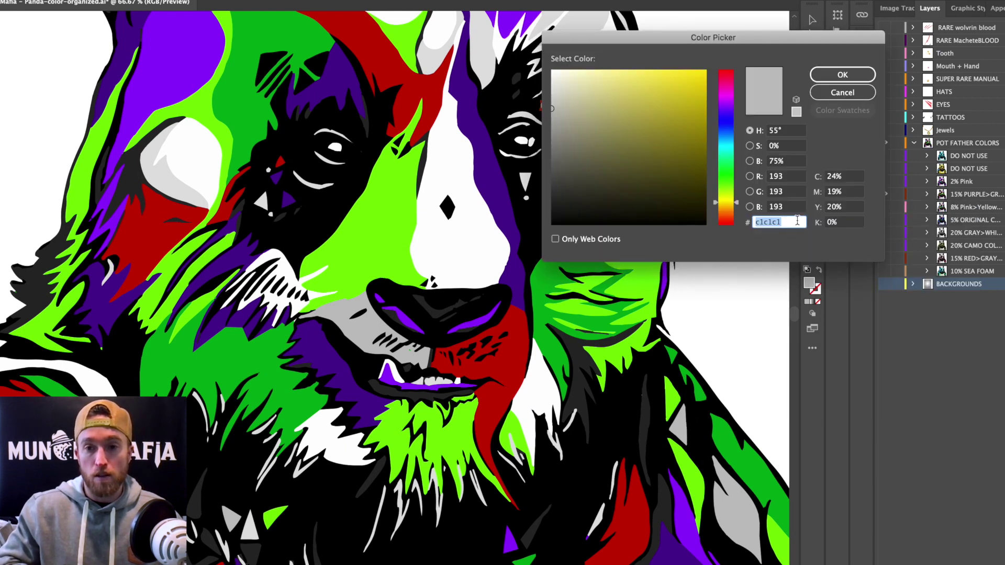
left_click_drag(714, 18, 791, 242)
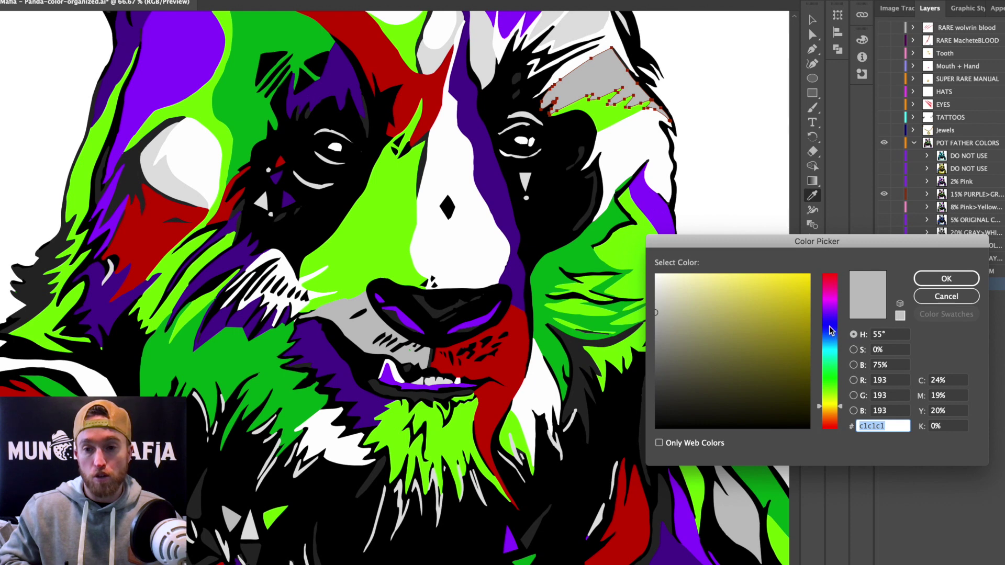
left_click(829, 300)
left_click(796, 299)
left_click_drag(788, 308, 768, 260)
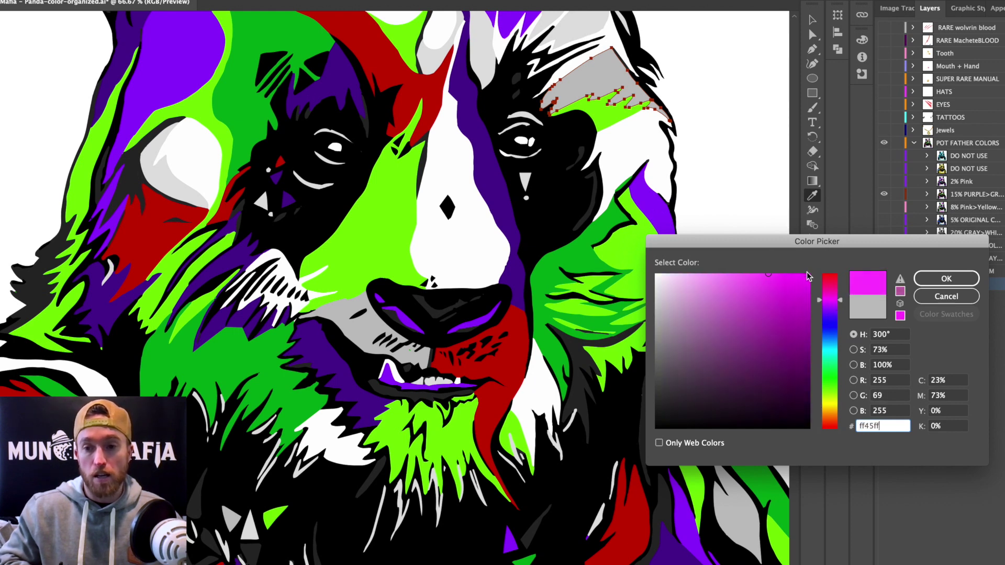
left_click(937, 278)
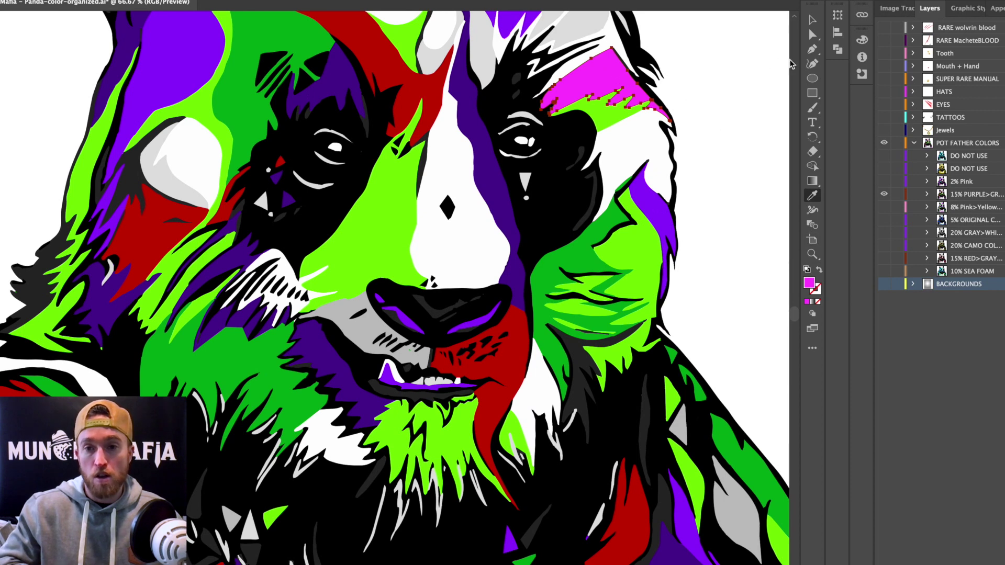
Step: Undo the magenta fill on the brow shape and deselect the artwork
key("super+z")
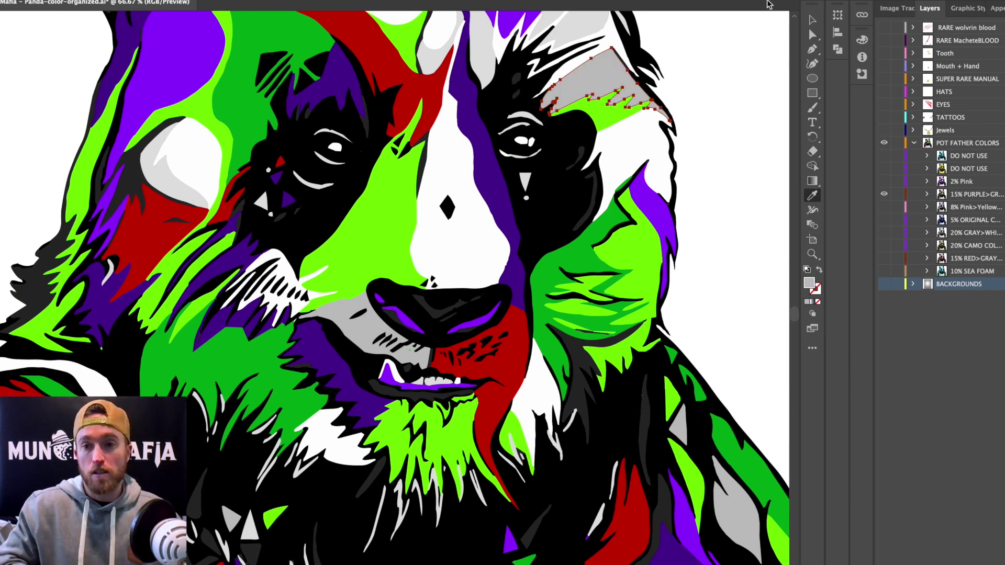
key("a")
left_click(762, 66)
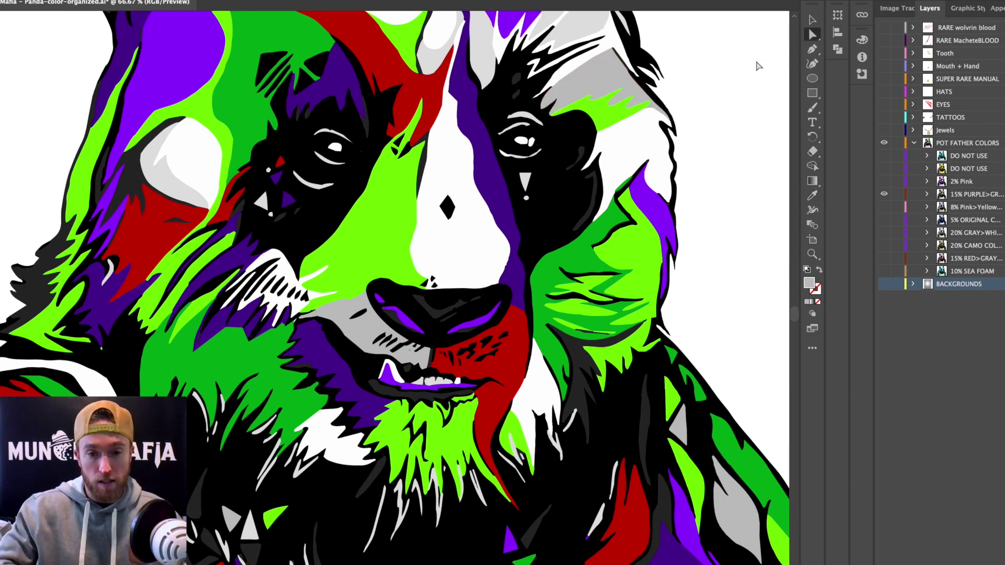
Step: With the whole panda in view, replace 15% PURPLE>GREEN with the 8% Pink>Yellow, 5% ORIGINAL, 20% GRAY>WHITE and 20% CAMO variants one after another
key("super+minus")
key("super+minus")
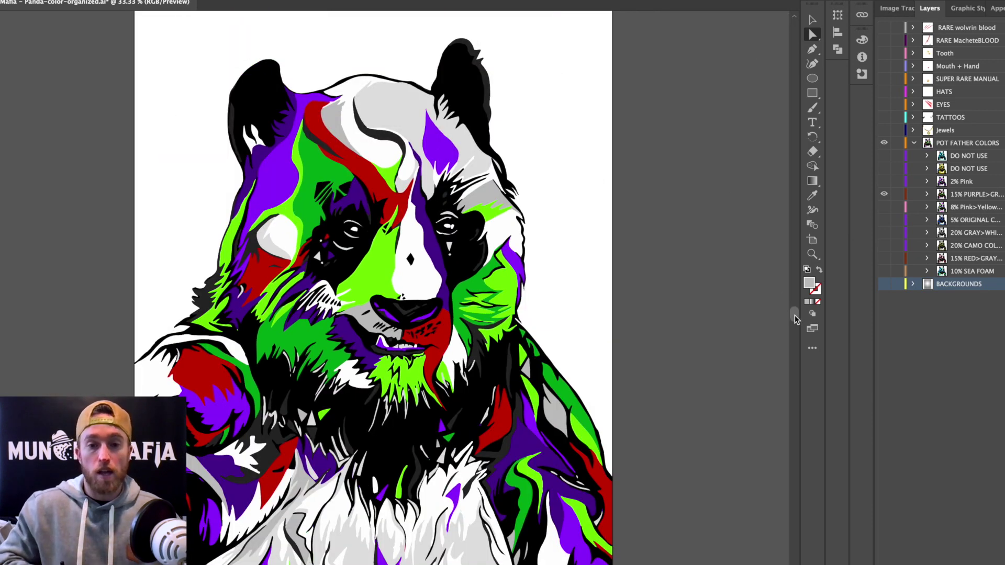
left_click_drag(794, 315, 796, 313)
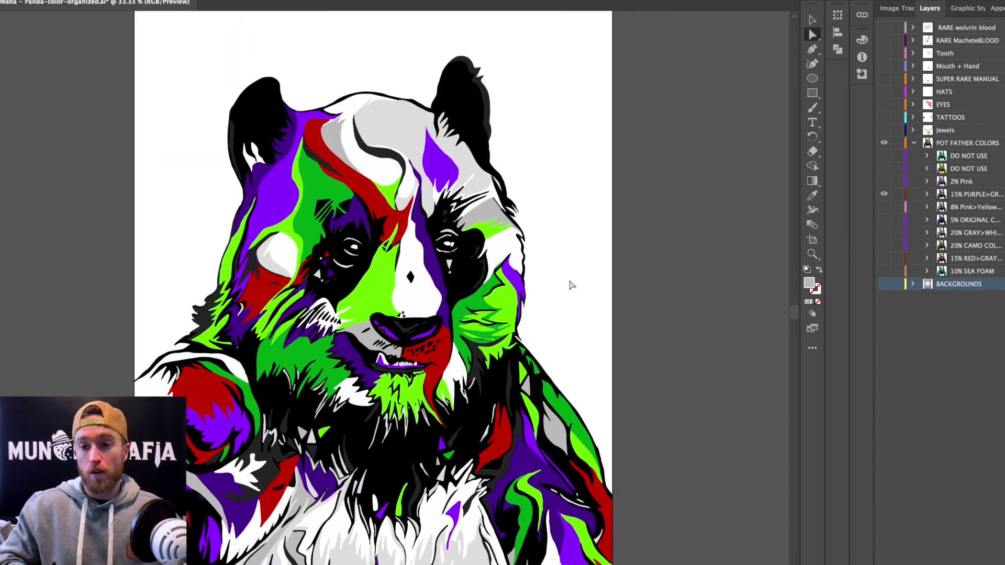
left_click(884, 196)
left_click(885, 207)
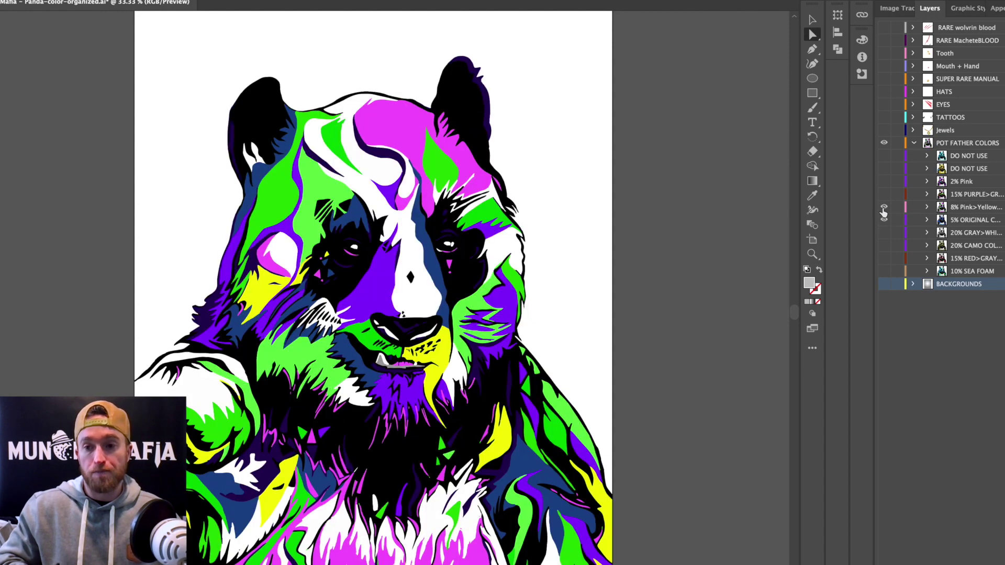
left_click(884, 207)
left_click(884, 219)
left_click(884, 220)
left_click(884, 232)
left_click(885, 233)
left_click(884, 245)
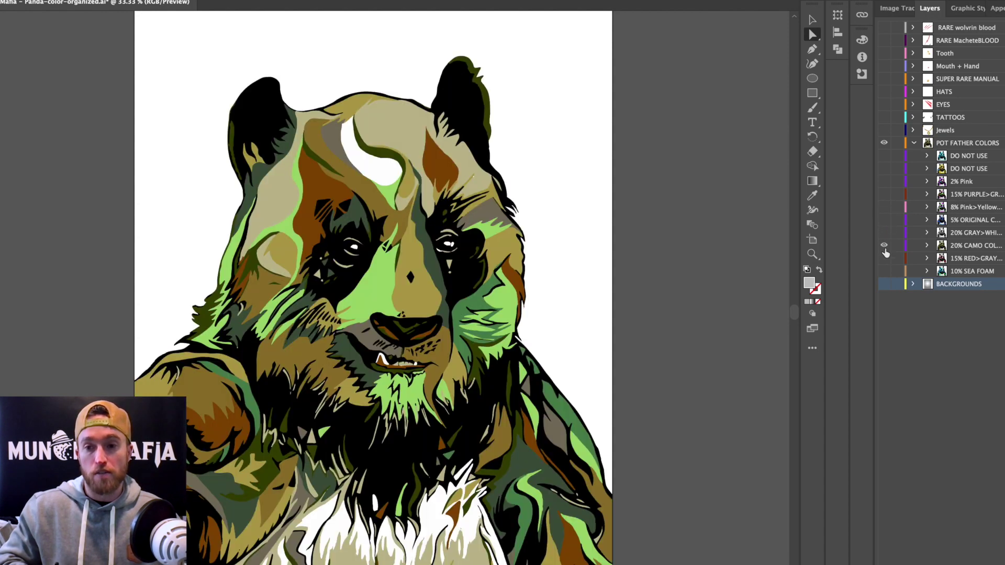
Step: Preview the 15% RED>GRAY and 10% SEA FOAM variants, go back through RED>GRAY and CAMO, and hide them all
left_click(884, 245)
left_click(884, 258)
left_click(884, 258)
left_click(884, 271)
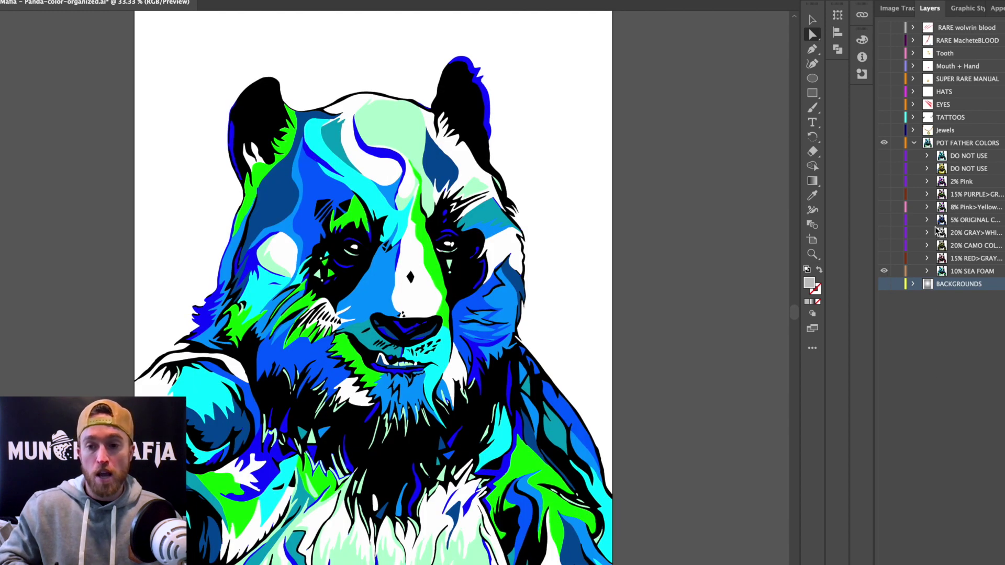
left_click(884, 270)
left_click(885, 258)
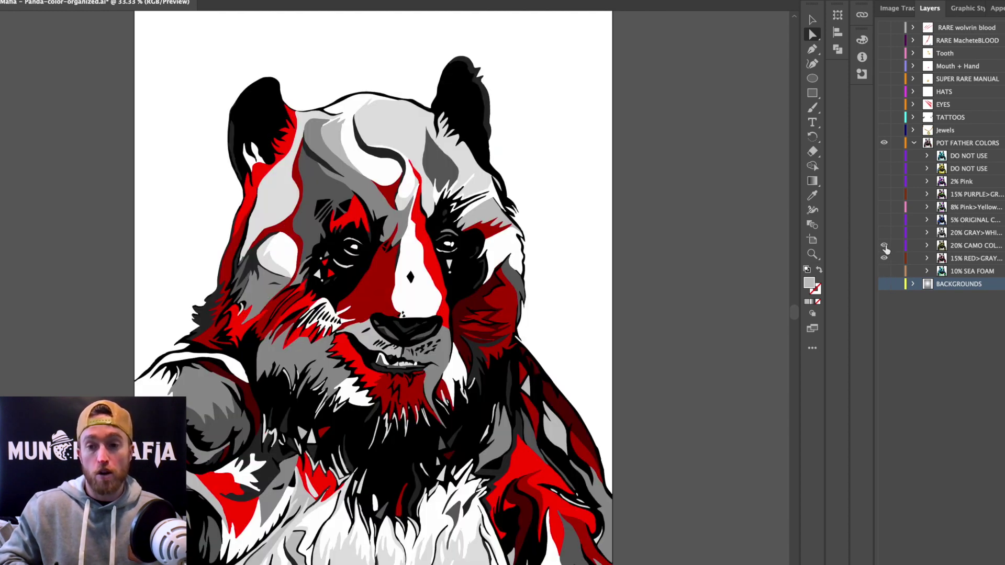
left_click(884, 245)
left_click(884, 258)
left_click(884, 245)
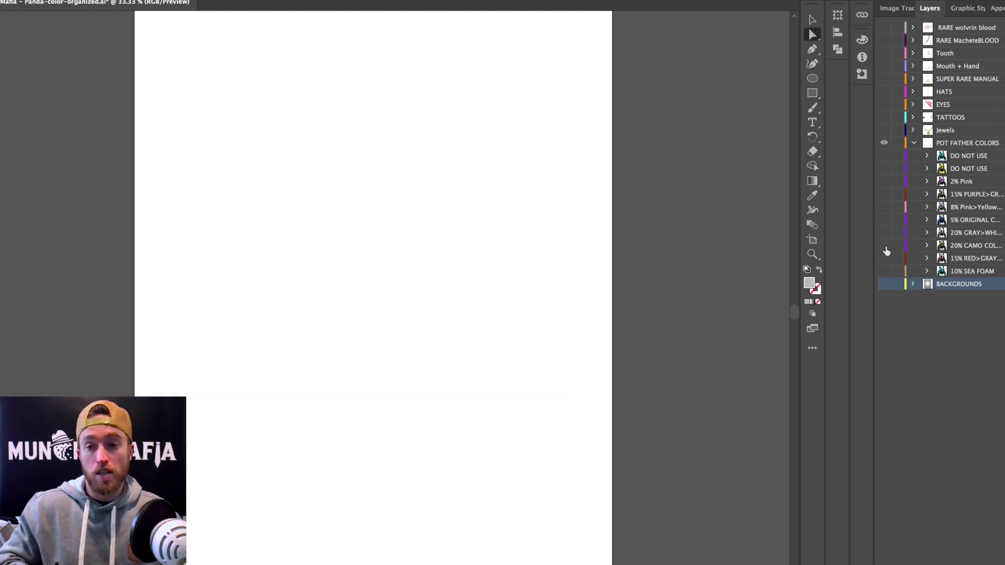
left_click(884, 246)
left_click(884, 244)
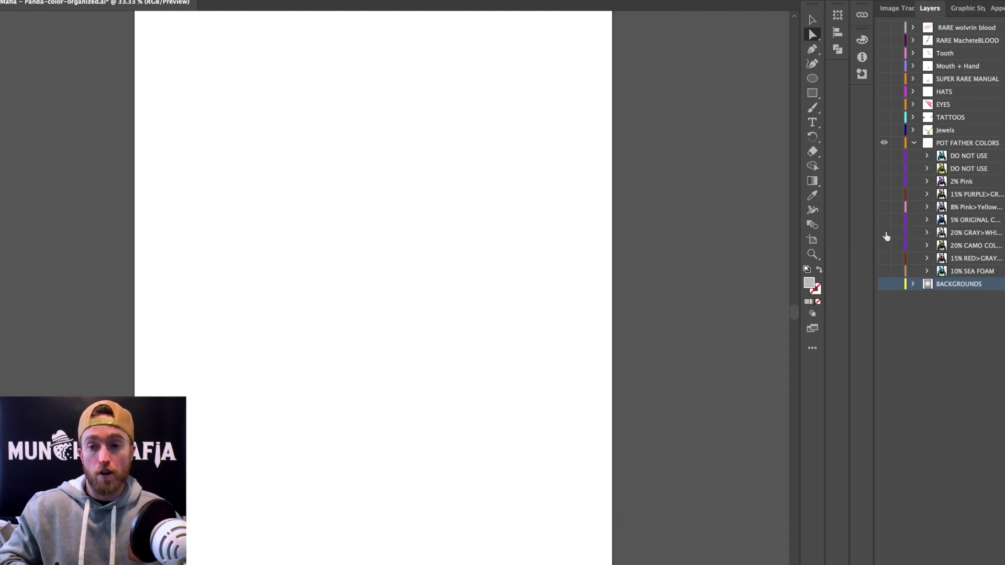
Step: Preview the 20% GRAY>WHITE and 8% Pink>Yellow variants, and leave only the 5% ORIGINAL panda shown
left_click(884, 233)
left_click(884, 232)
left_click(884, 220)
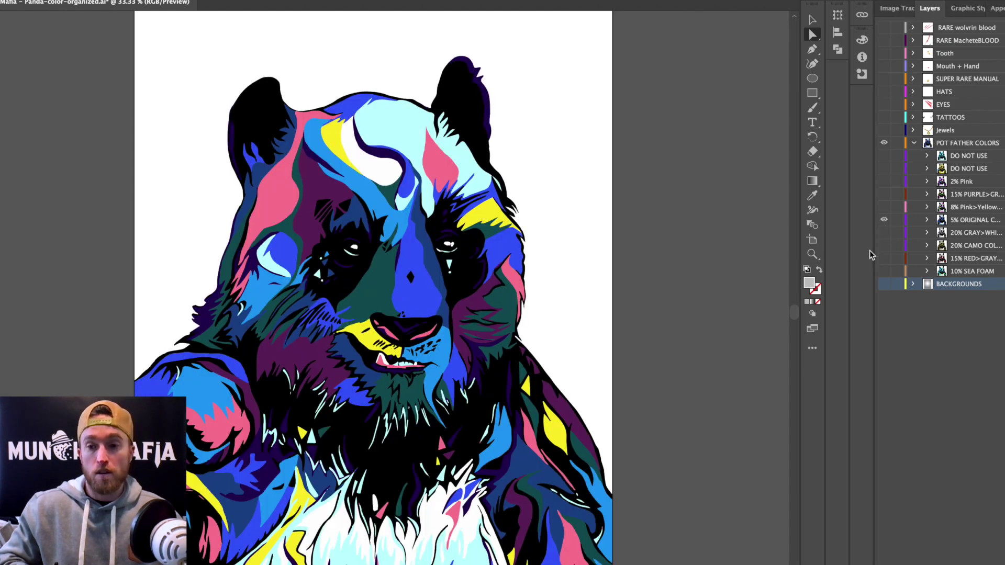
left_click(884, 220)
left_click(884, 207)
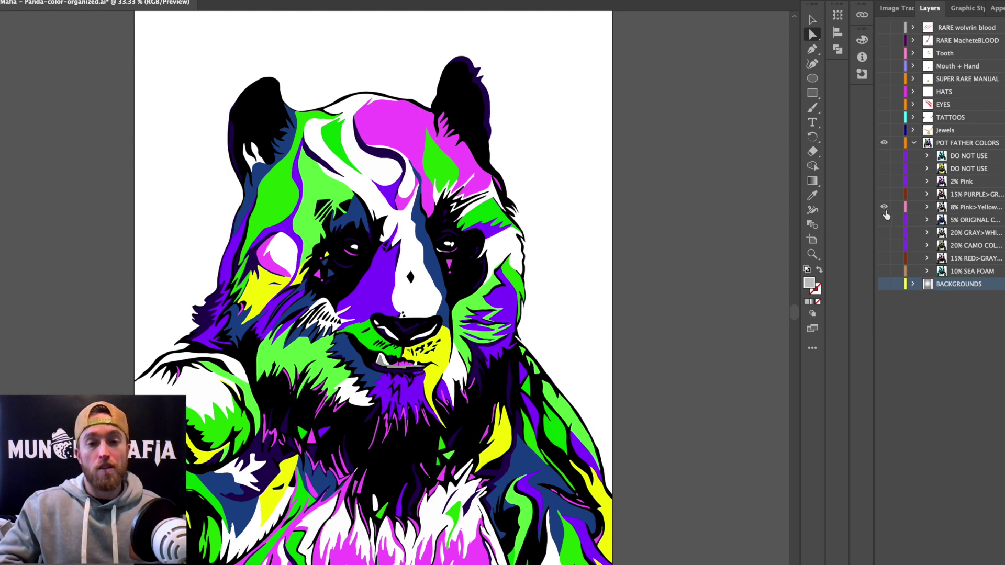
left_click(884, 207)
left_click(884, 220)
Step: Collapse the POT FATHER COLORS layer and make the BACKGROUNDS layer visible behind the panda
left_click(913, 143)
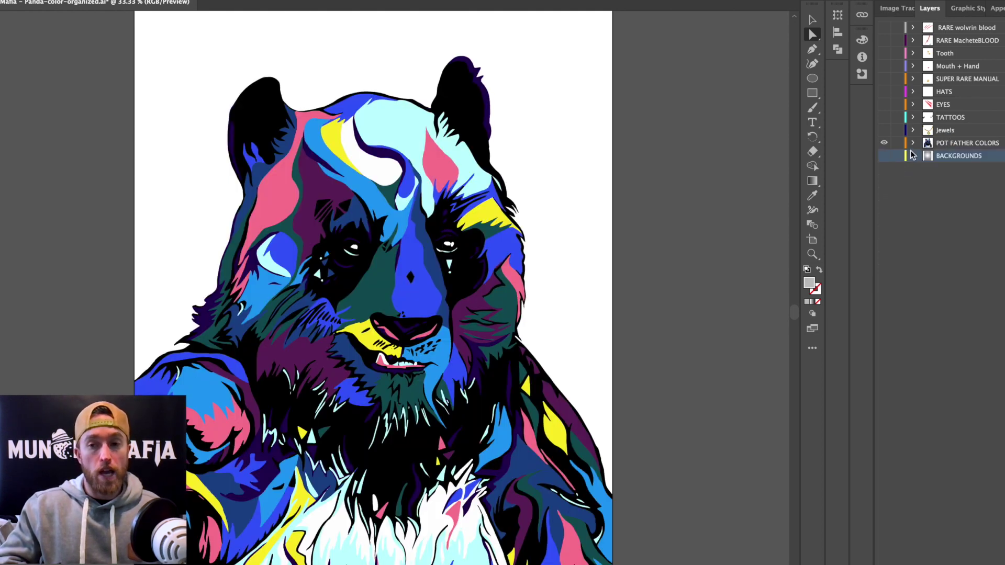
left_click(884, 155)
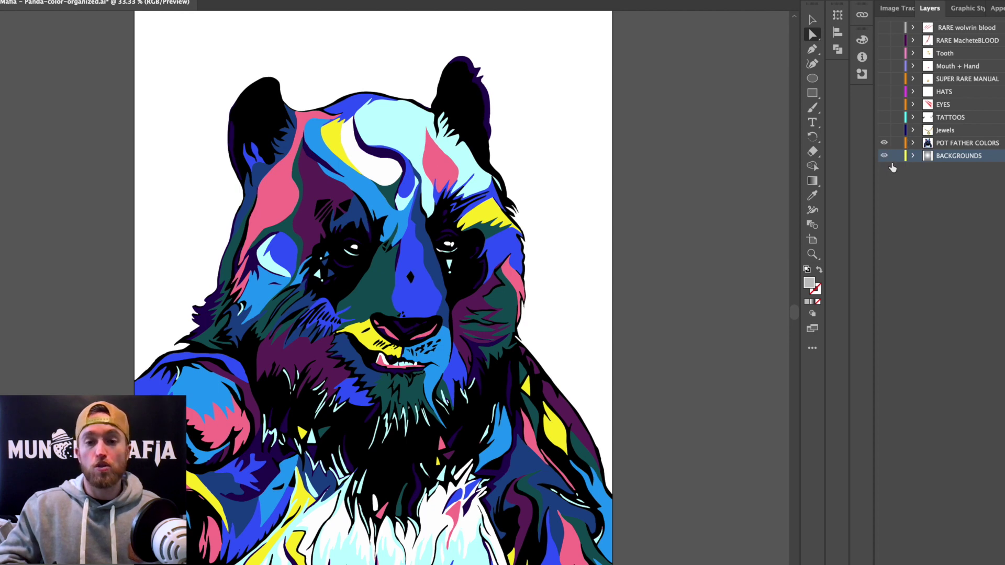
left_click(953, 135)
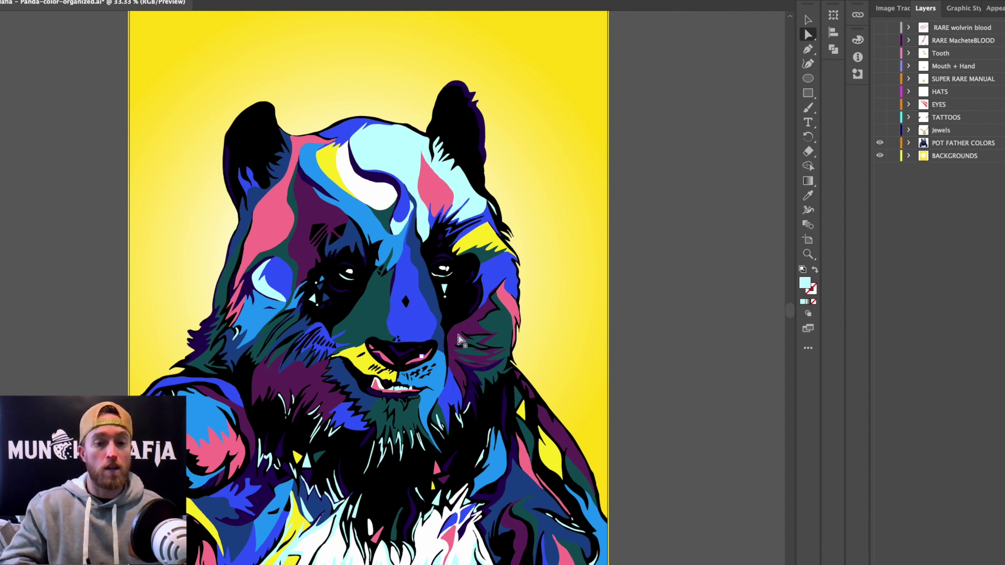
Step: Show the Jewels layer with the gold chain, and add the .05% CROWN from the HATS layer
left_click(880, 129)
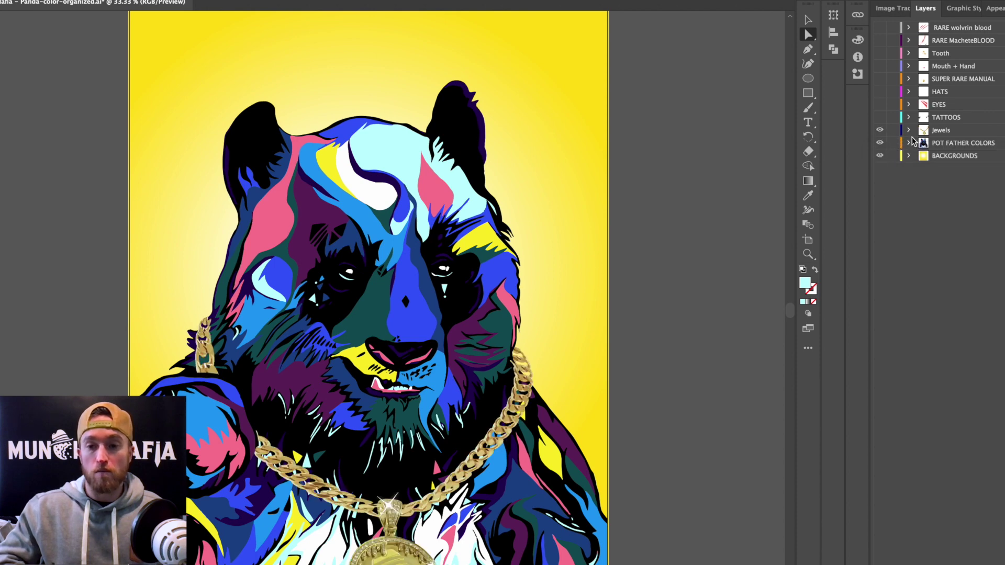
left_click_drag(788, 309, 792, 317)
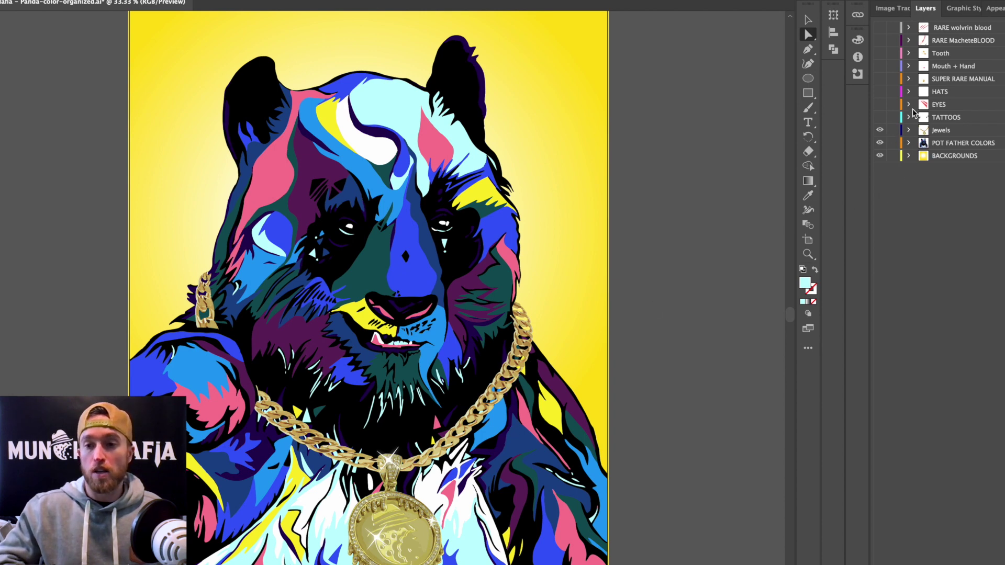
left_click(880, 92)
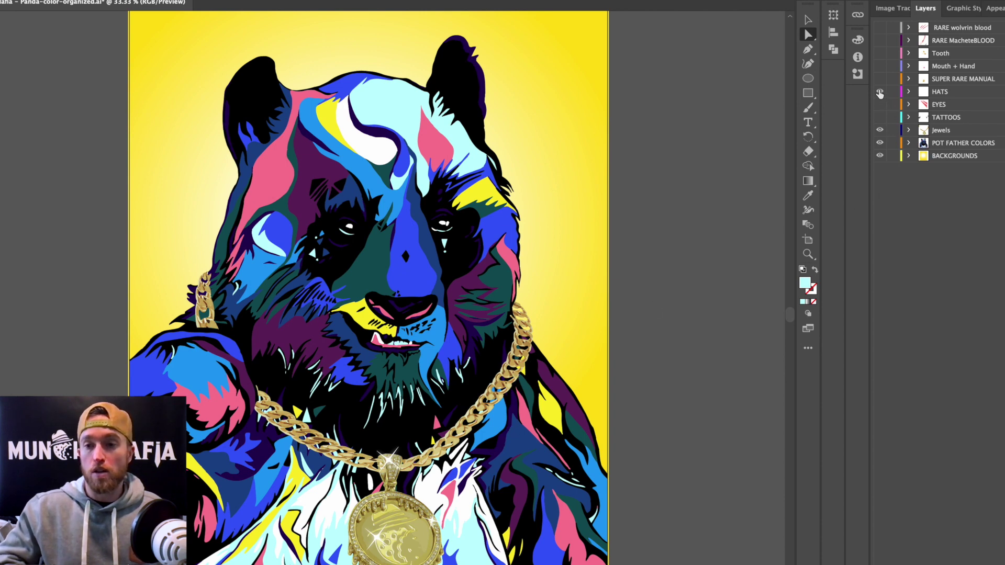
left_click(908, 92)
left_click(880, 117)
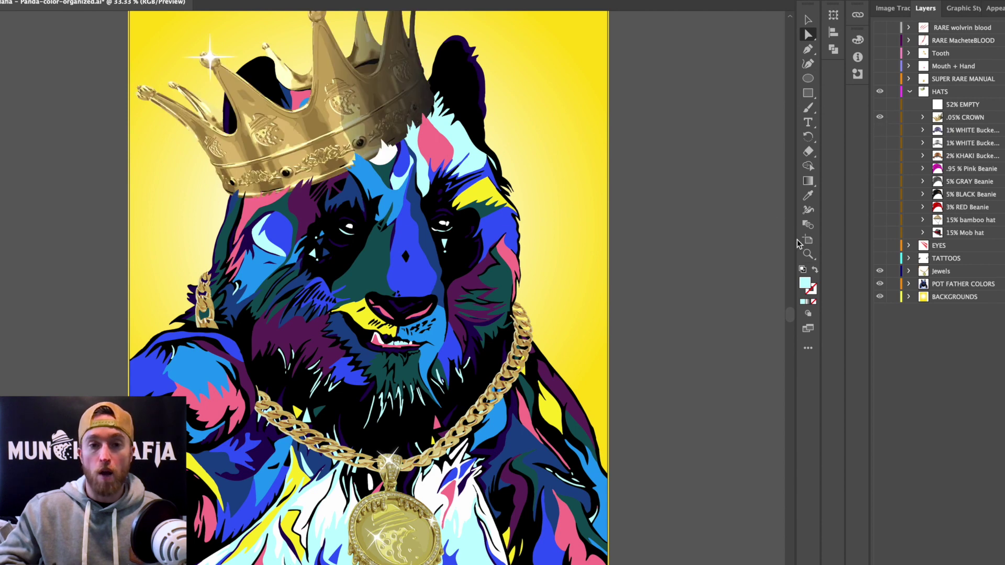
left_click_drag(790, 321, 774, 304)
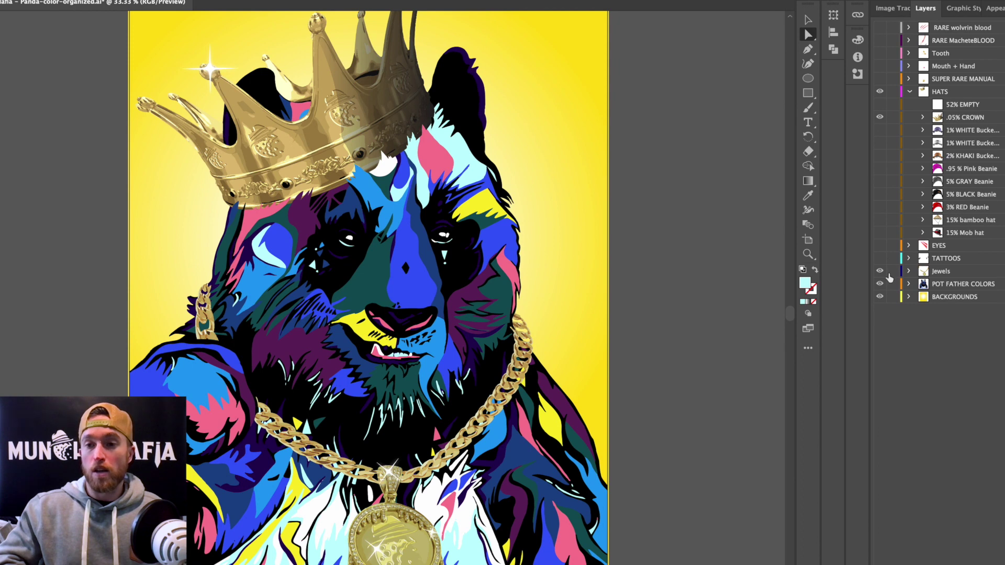
Step: Hide the .05% CROWN and the Jewels layer, and show the TATTOOS layer on the panda's face
left_click(879, 117)
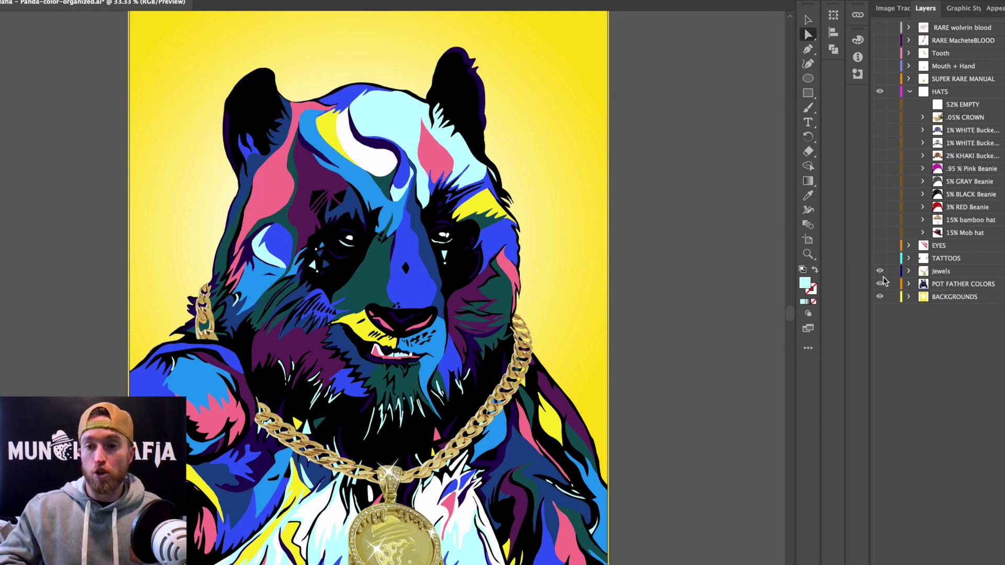
left_click(880, 270)
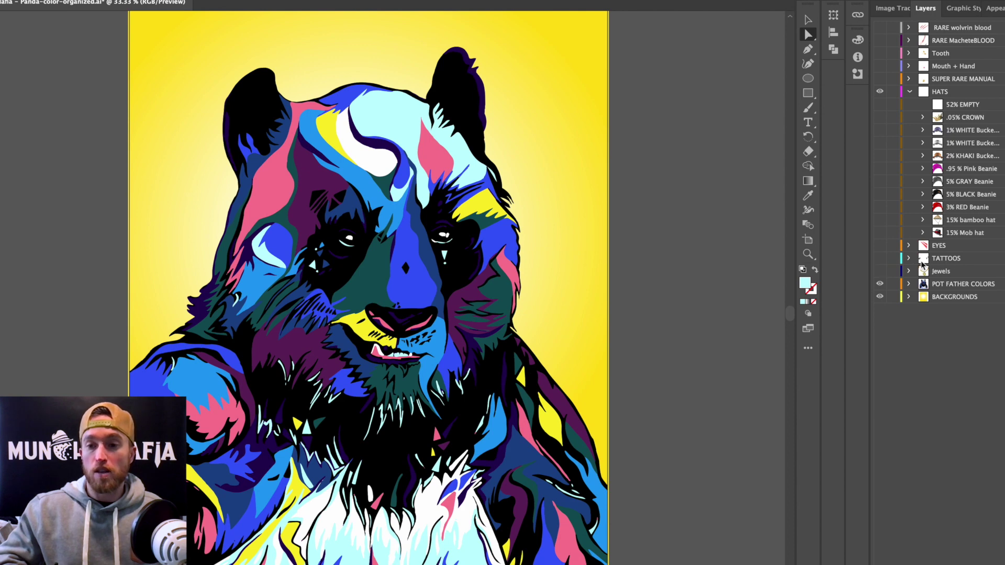
left_click(880, 258)
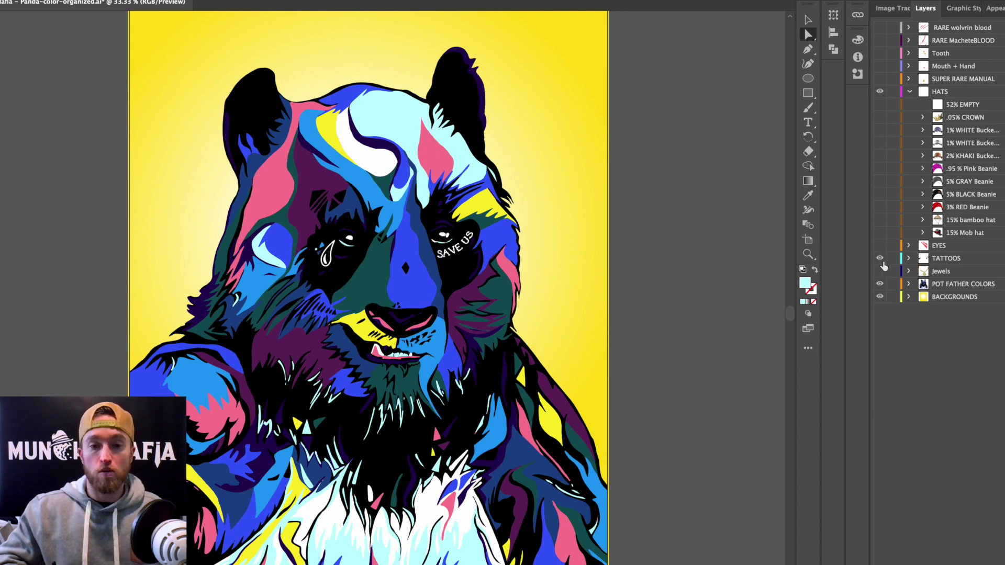
Step: Show the EYES layer instead of TATTOOS and expand it to list the eye variants
left_click(880, 245)
left_click(880, 258)
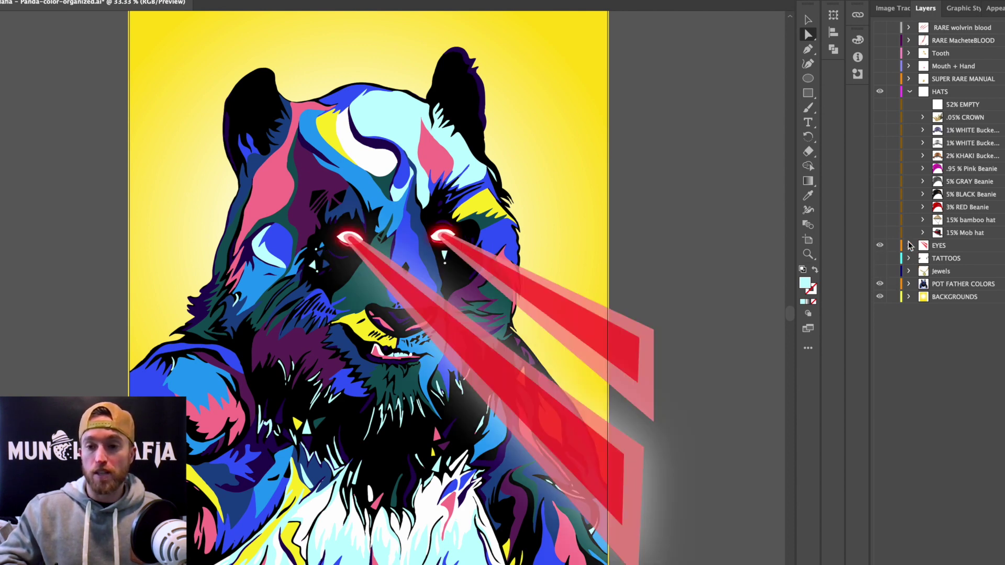
left_click(910, 245)
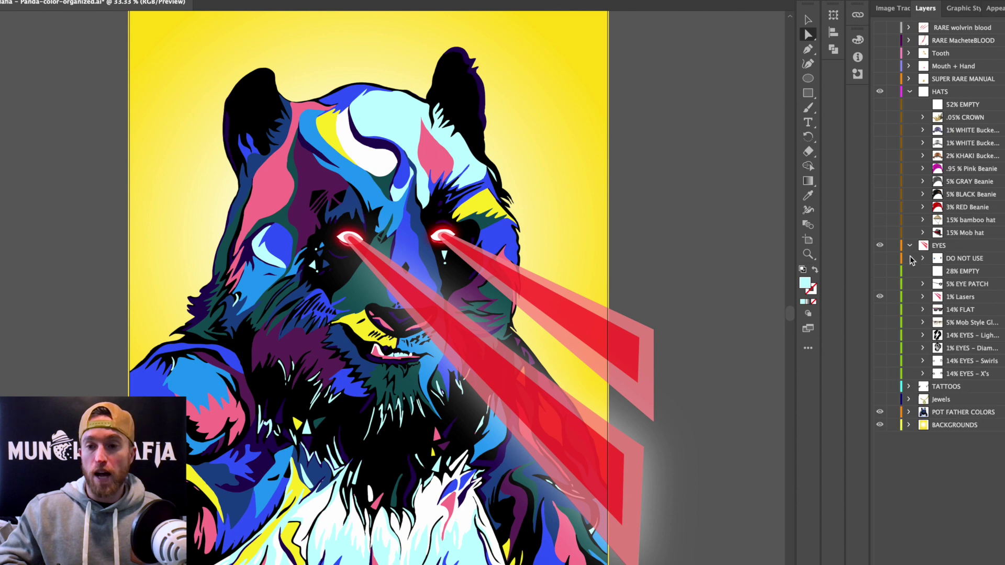
Step: Hide 1% Lasers, preview the 5% EYE PATCH and DO NOT USE eyes, and show 1% Lasers again
left_click(880, 297)
left_click(880, 284)
left_click(880, 284)
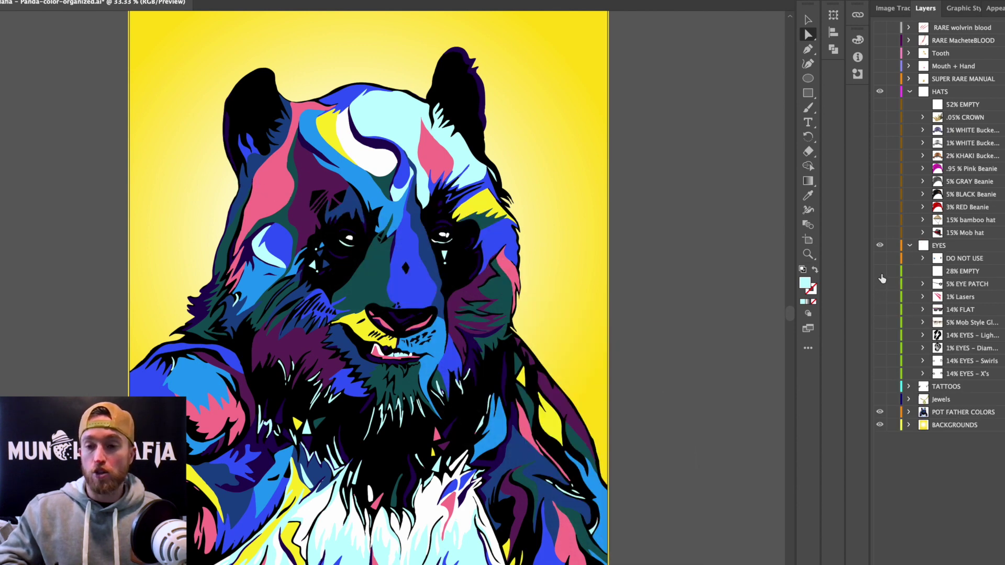
left_click_drag(880, 272, 880, 259)
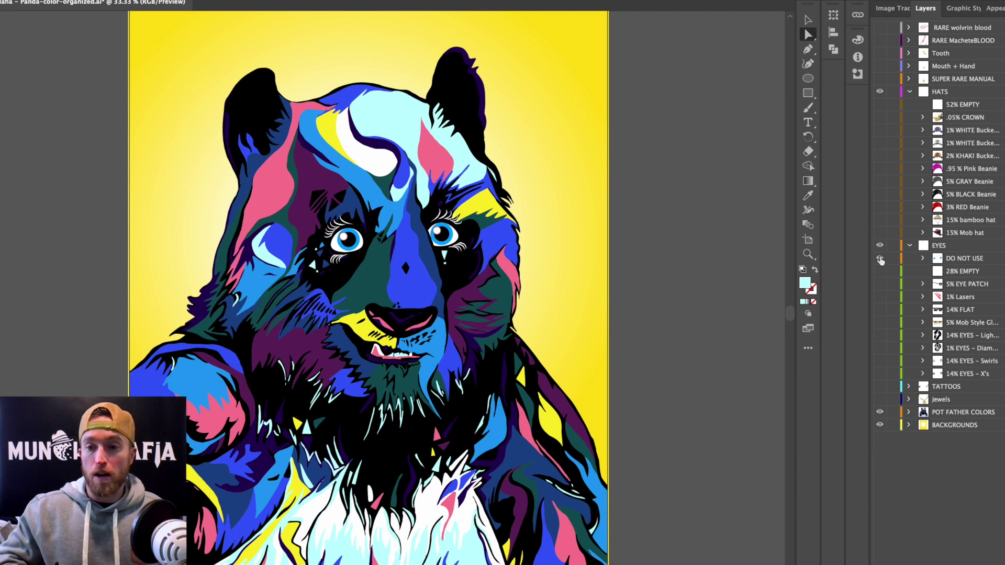
left_click(880, 259)
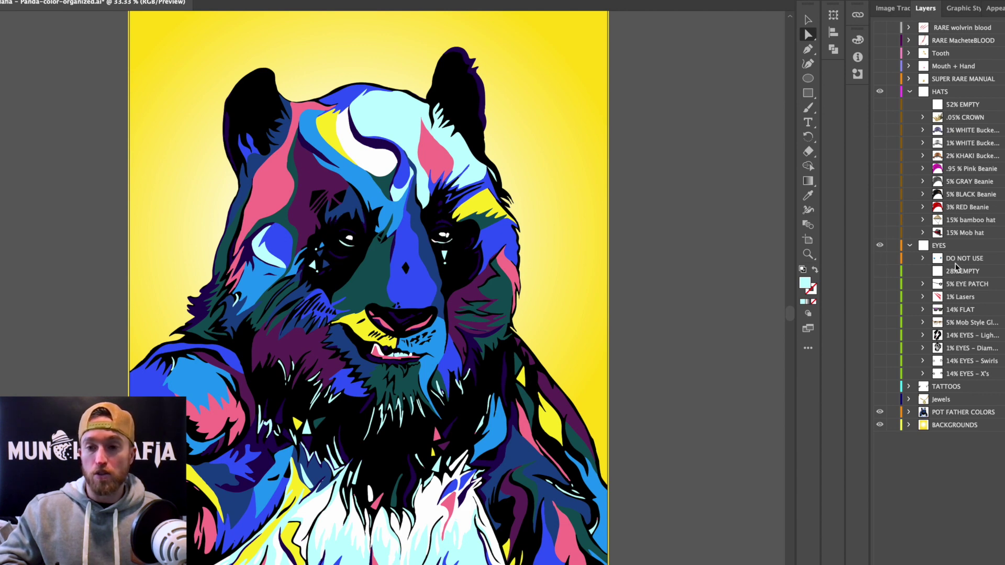
left_click(880, 298)
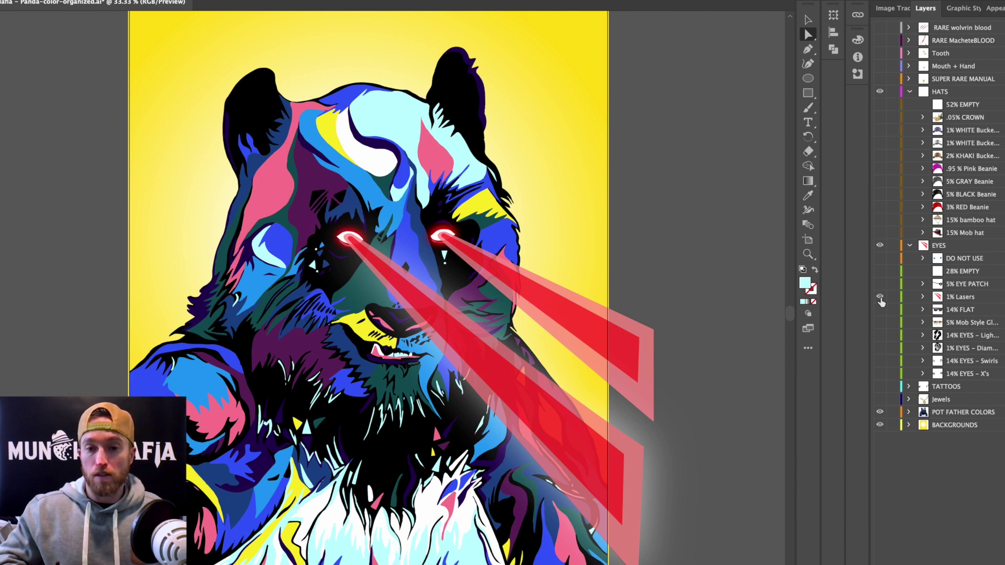
Step: Hide the 1% Lasers eyes, and preview the 14% FLAT and 5% Mob Style glasses one at a time
left_click(880, 297)
left_click(880, 310)
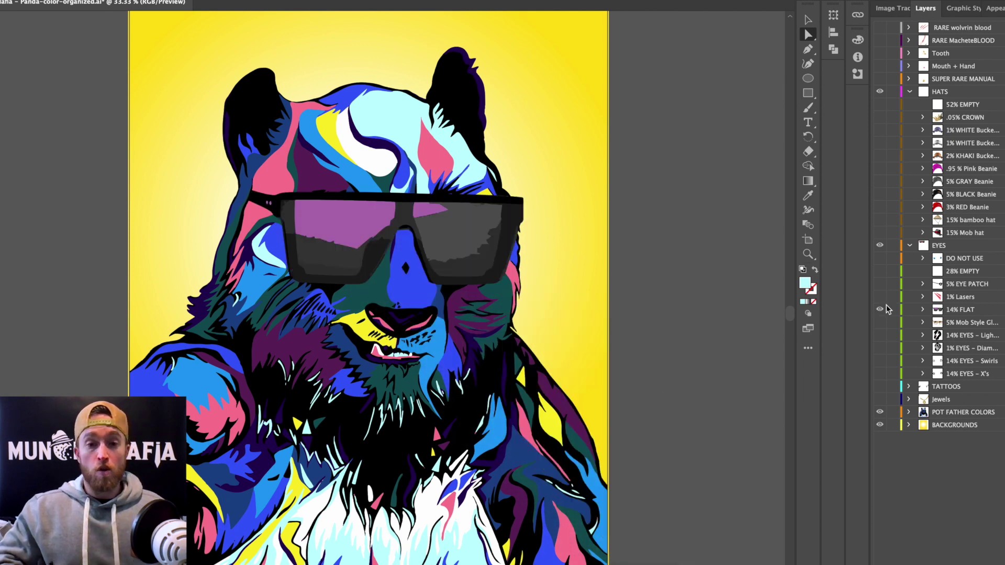
left_click(880, 310)
left_click(880, 323)
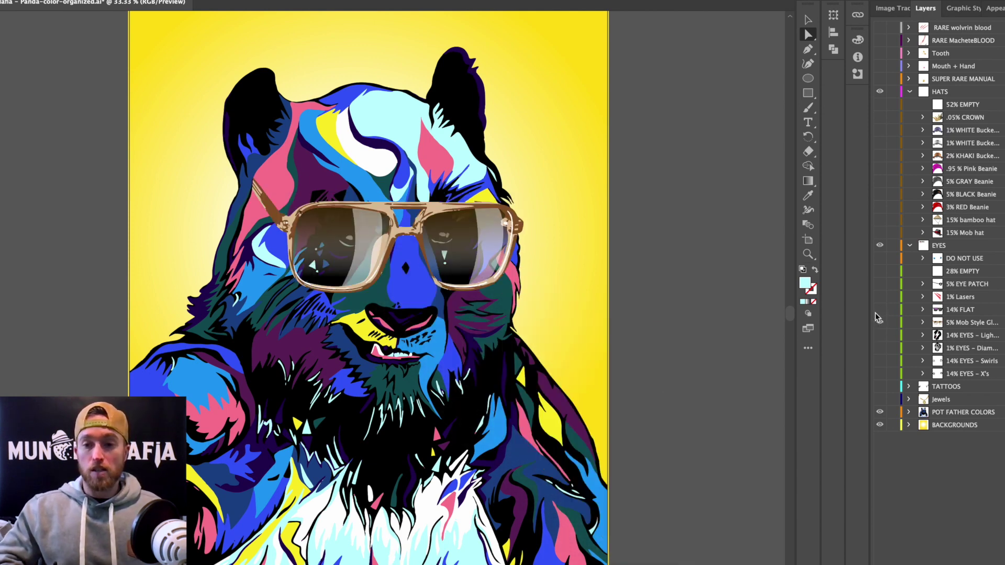
left_click(880, 322)
Step: Preview the lightning, diamond, swirl and X eye variants one at a time, and collapse the EYES layer
left_click(880, 335)
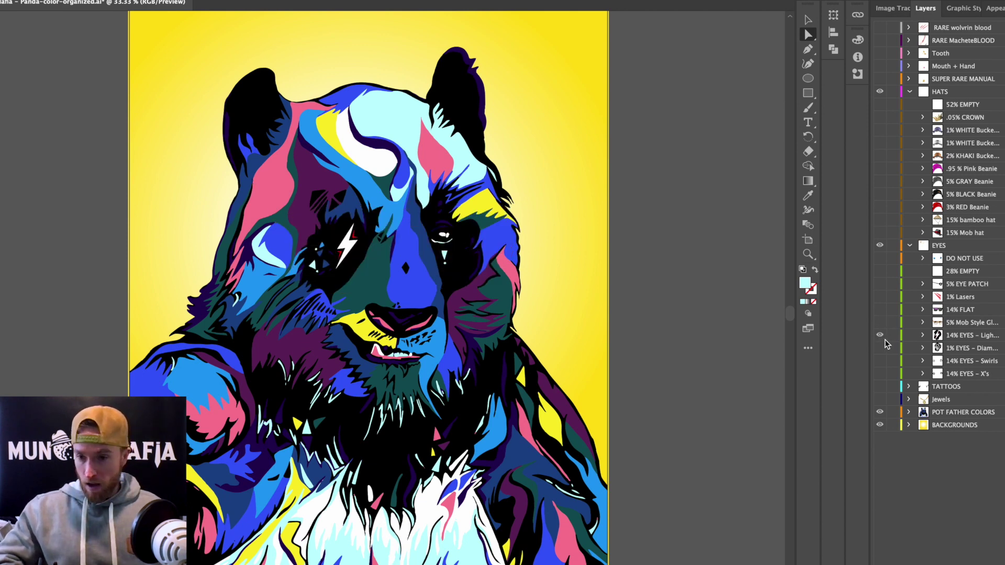
left_click(880, 335)
left_click(879, 348)
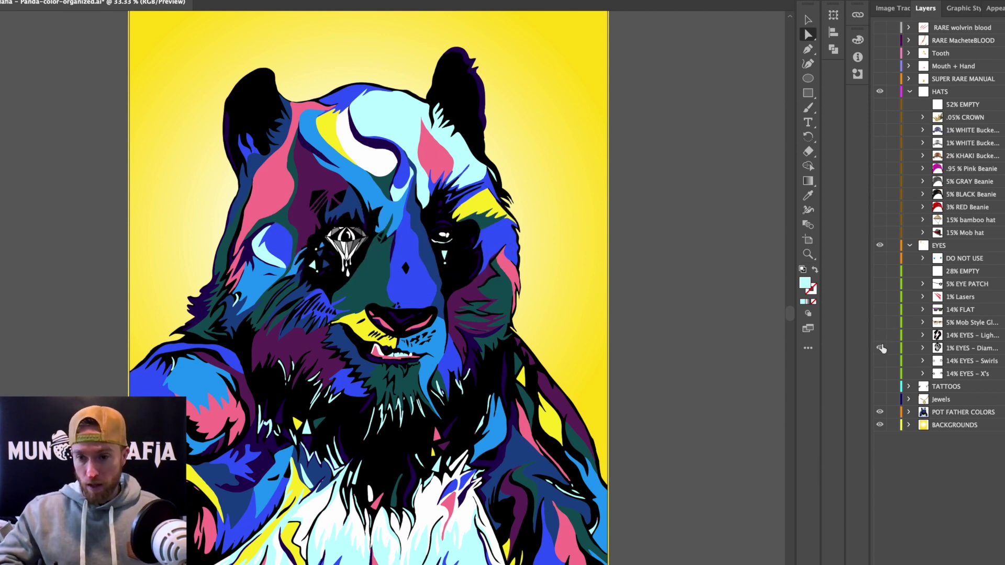
left_click(880, 348)
left_click(880, 361)
left_click(880, 361)
left_click(880, 373)
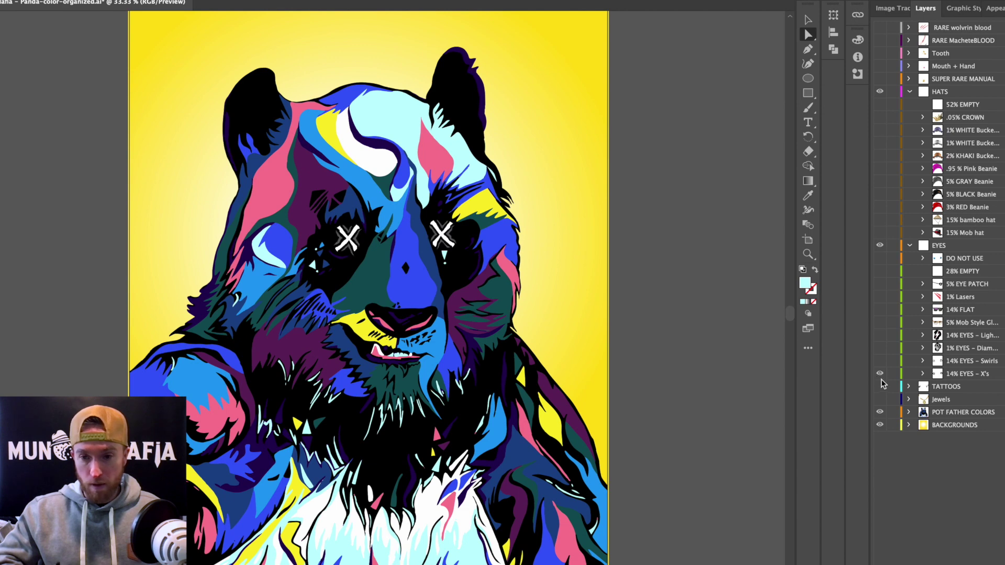
left_click(880, 374)
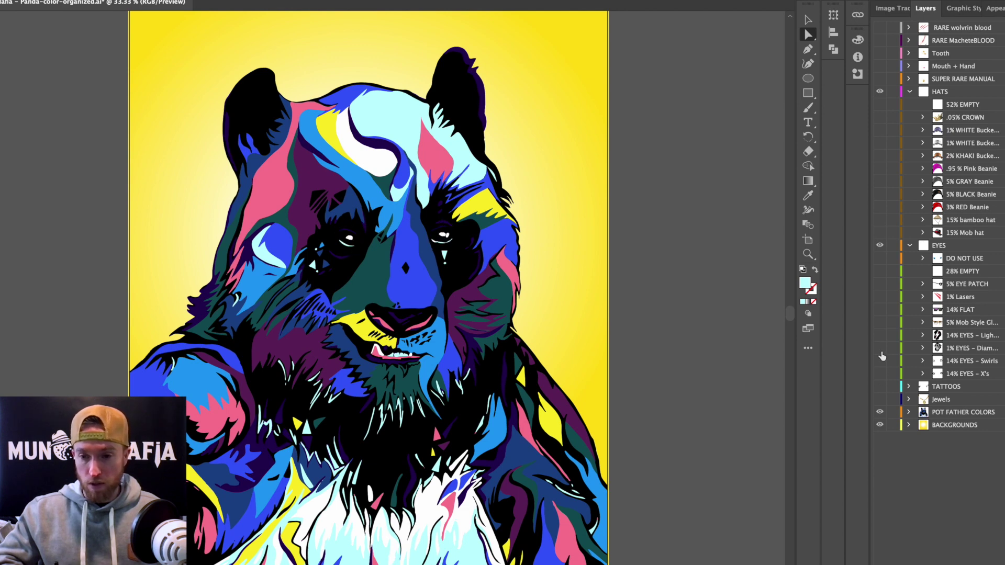
left_click(910, 246)
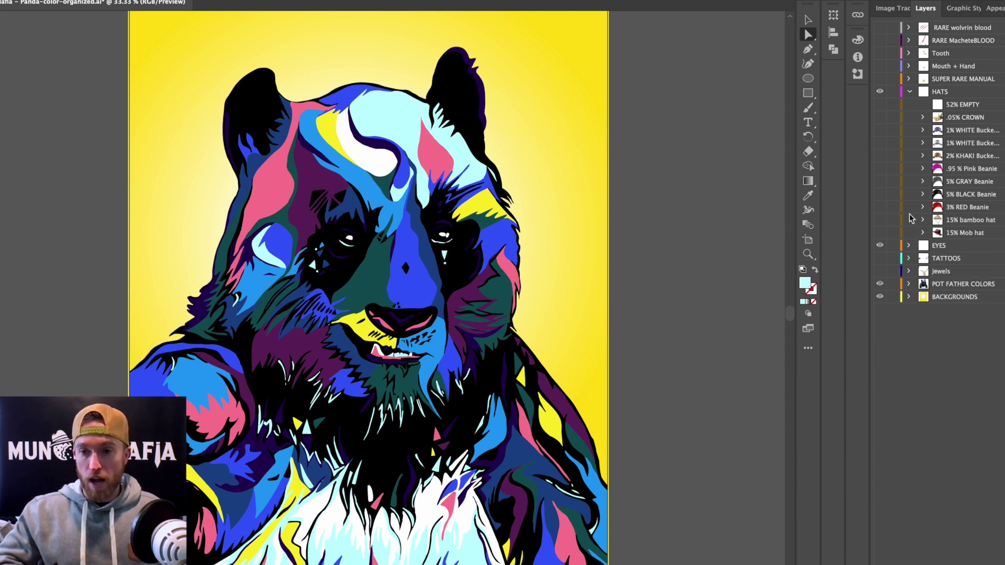
Step: Preview the 15% Mob hat and the 15% bamboo hat from the HATS layer, one after the other
left_click(880, 232)
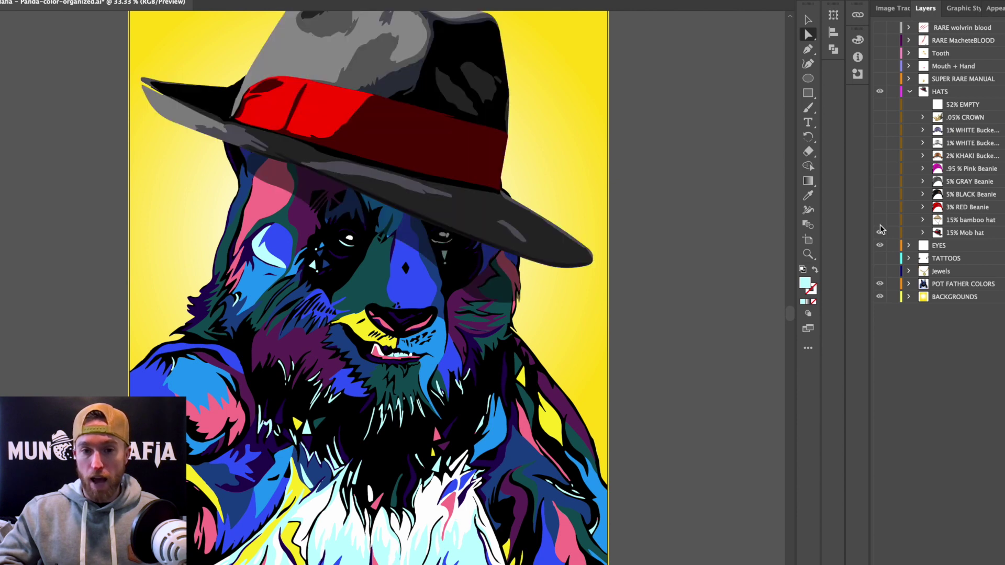
scroll(792, 310, "up", 3)
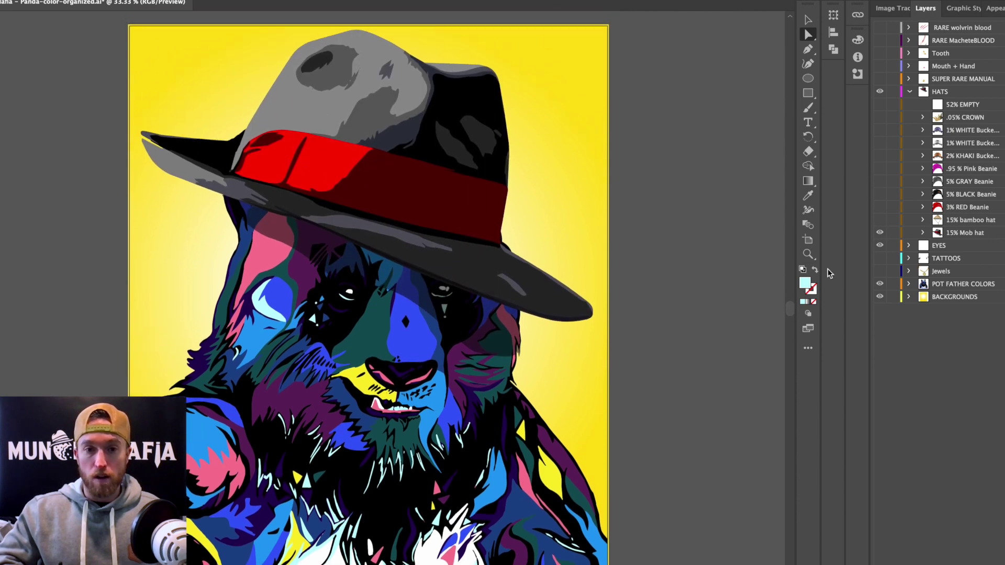
left_click(880, 233)
left_click(880, 219)
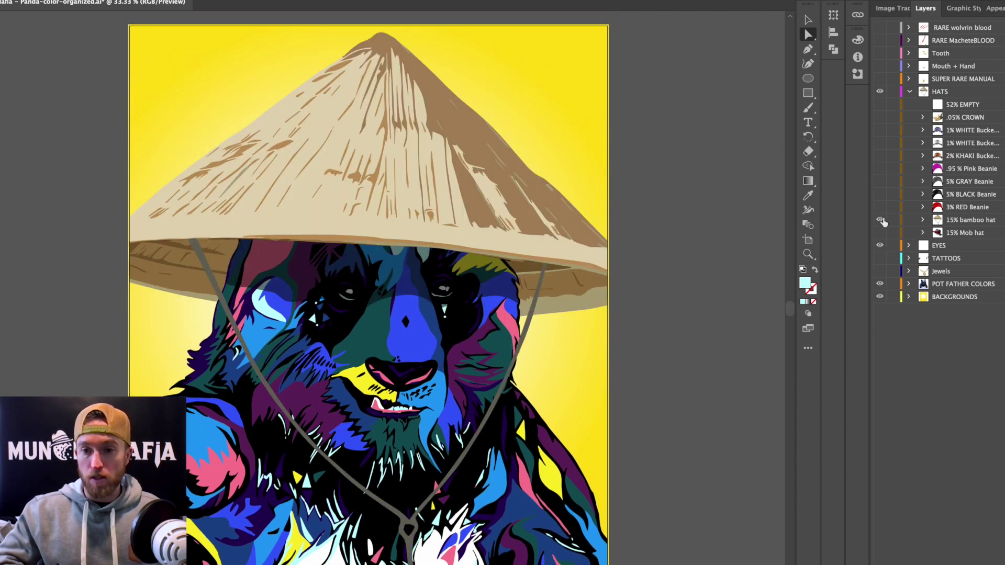
left_click(880, 220)
Step: Preview the 3% RED, 5% BLACK, 5% GRAY and .95 % Pink Beanie on the panda one at a time
left_click(880, 208)
left_click(880, 207)
left_click(880, 195)
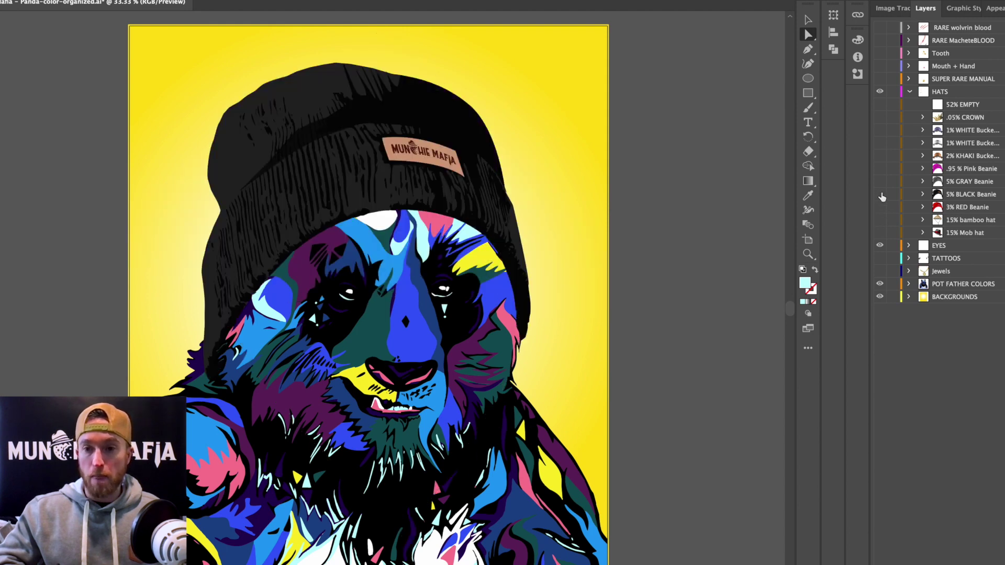
left_click(880, 195)
left_click(880, 182)
left_click(880, 182)
left_click(880, 169)
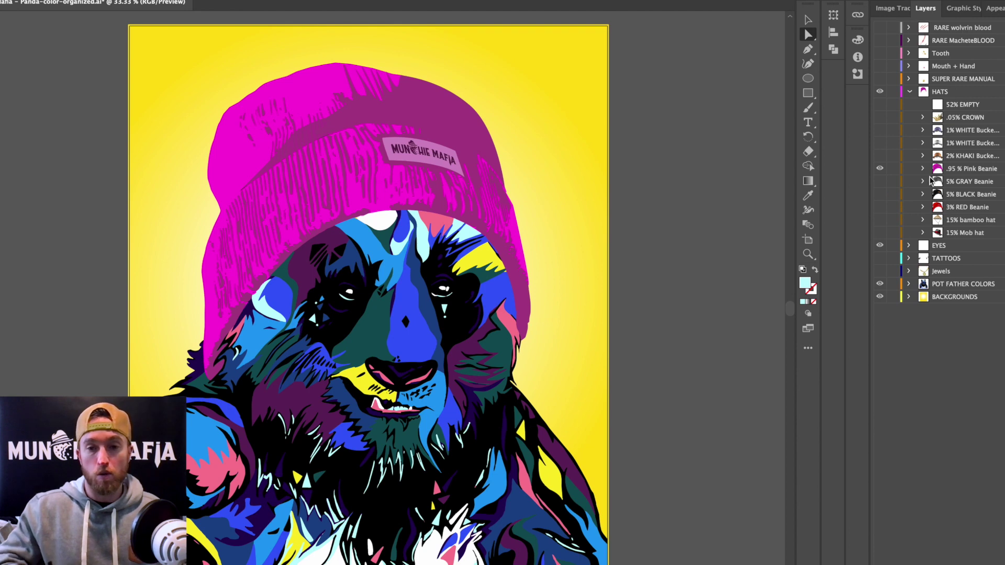
left_click(880, 169)
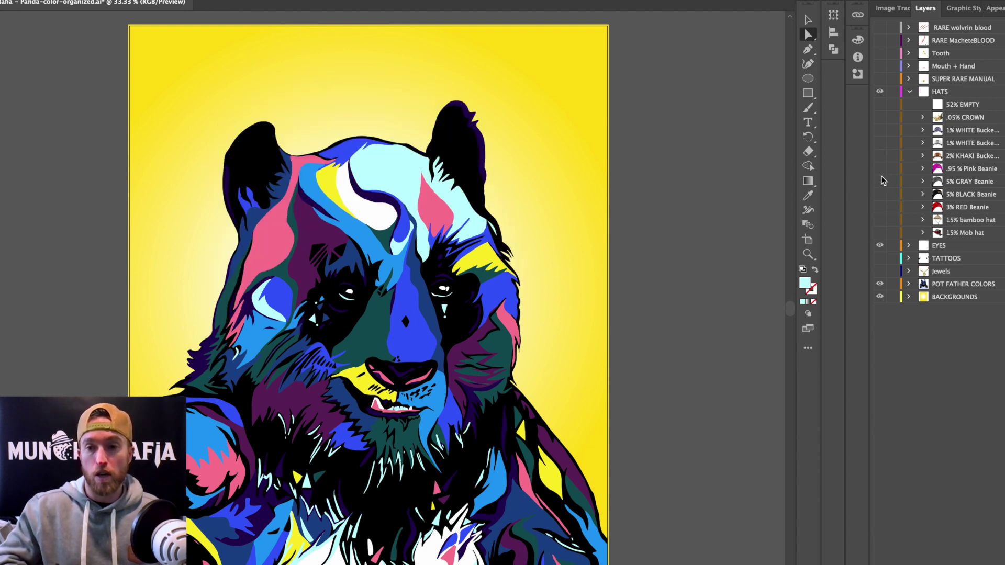
Step: Preview the 5% GRAY Beanie and the 5% BLACK Beanie again to compare their colours
left_click(880, 181)
left_click(880, 182)
left_click(879, 194)
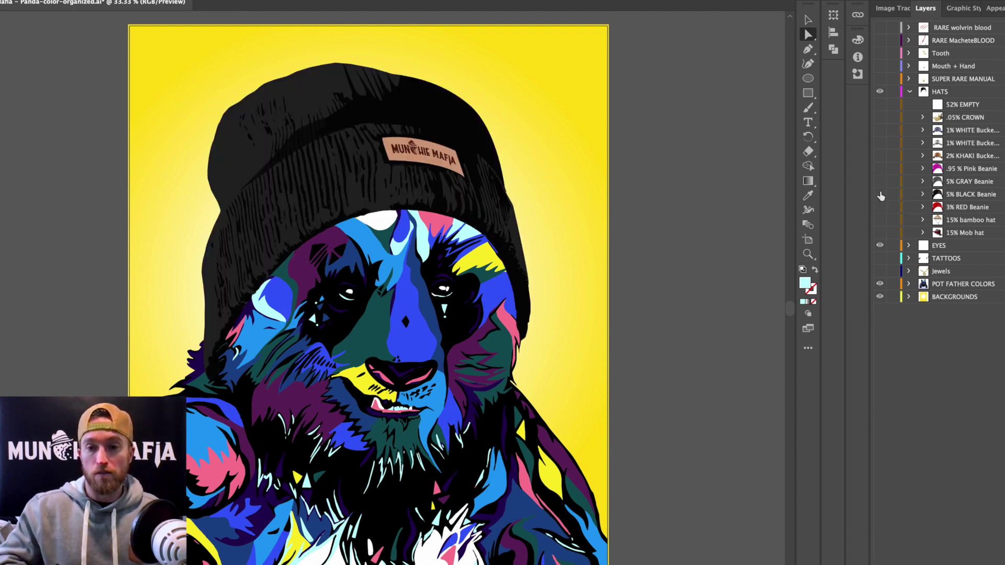
left_click(880, 195)
Step: Preview the 2% KHAKI bucket hat, both 1% WHITE bucket hats and the .05% CROWN one at a time
left_click(880, 156)
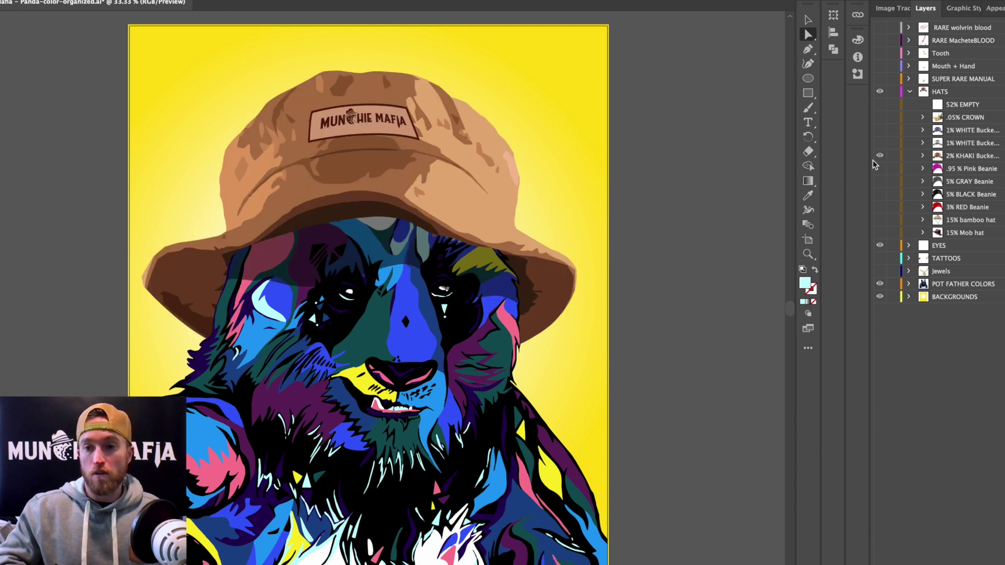
left_click(880, 156)
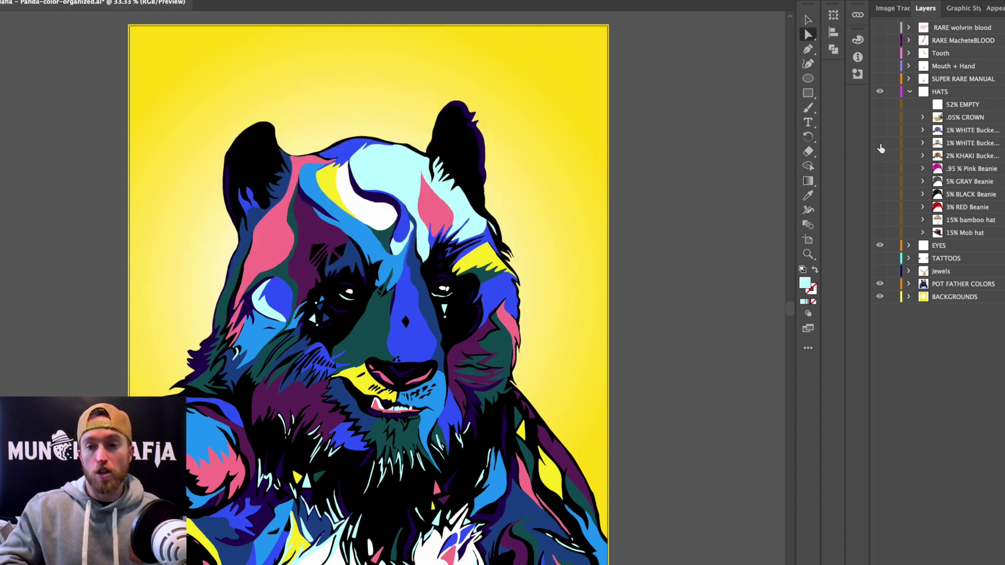
left_click(879, 143)
left_click(880, 144)
left_click(879, 131)
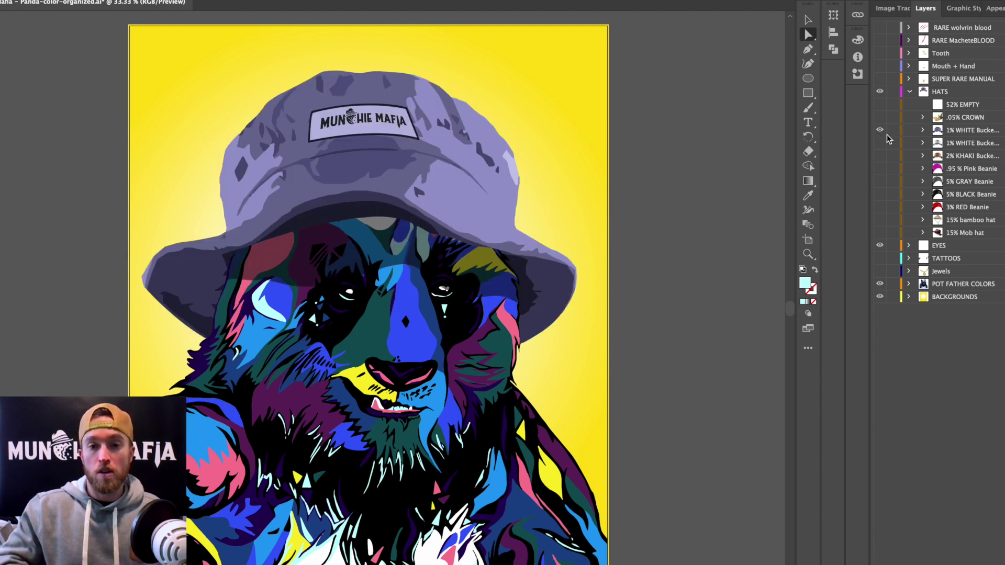
left_click(880, 130)
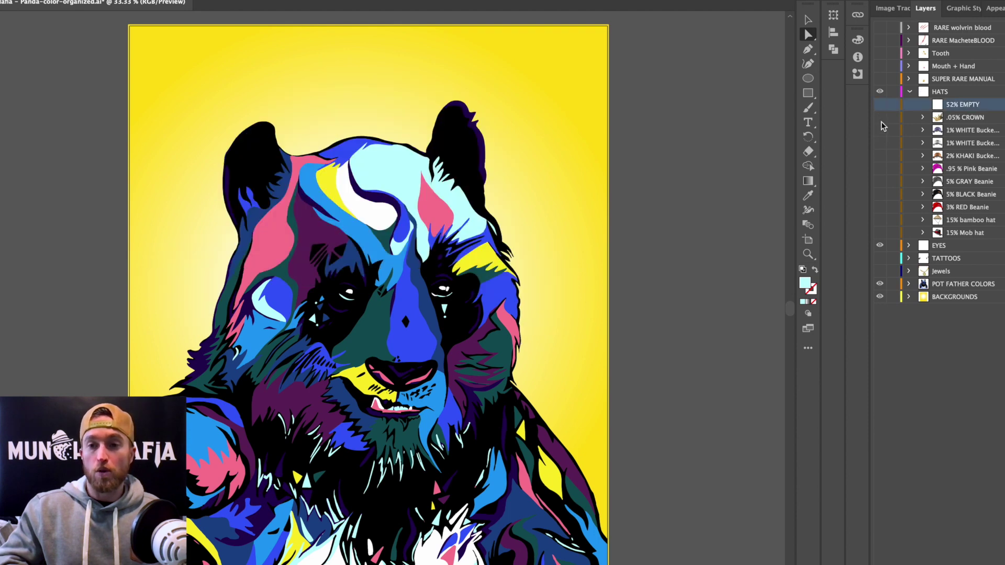
left_click(880, 117)
left_click(882, 120)
left_click(883, 117)
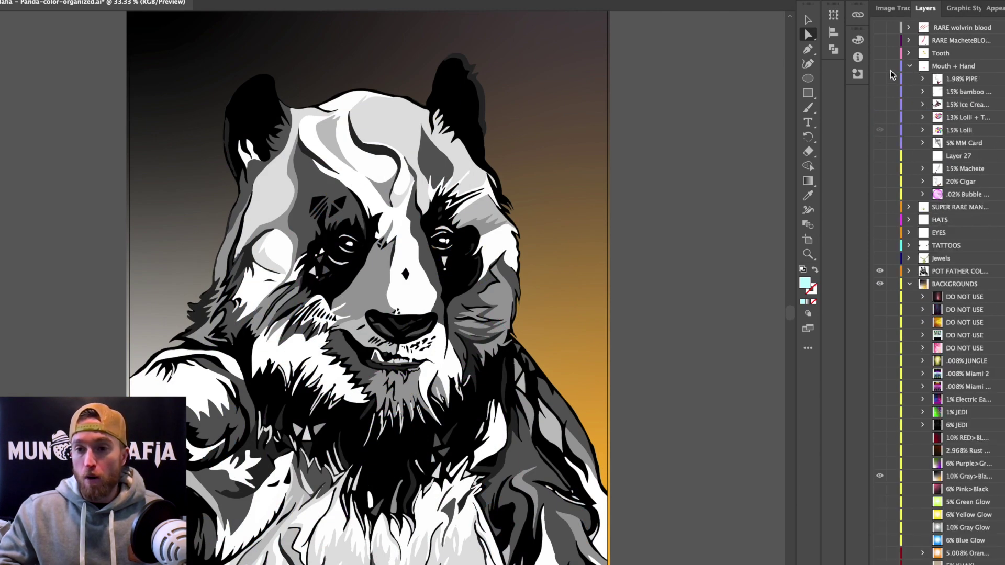
Step: Show the Mouth + Hand layer, hide its 15% Lolli, and preview the 1.98% PIPE in the panda's mouth
left_click(881, 66)
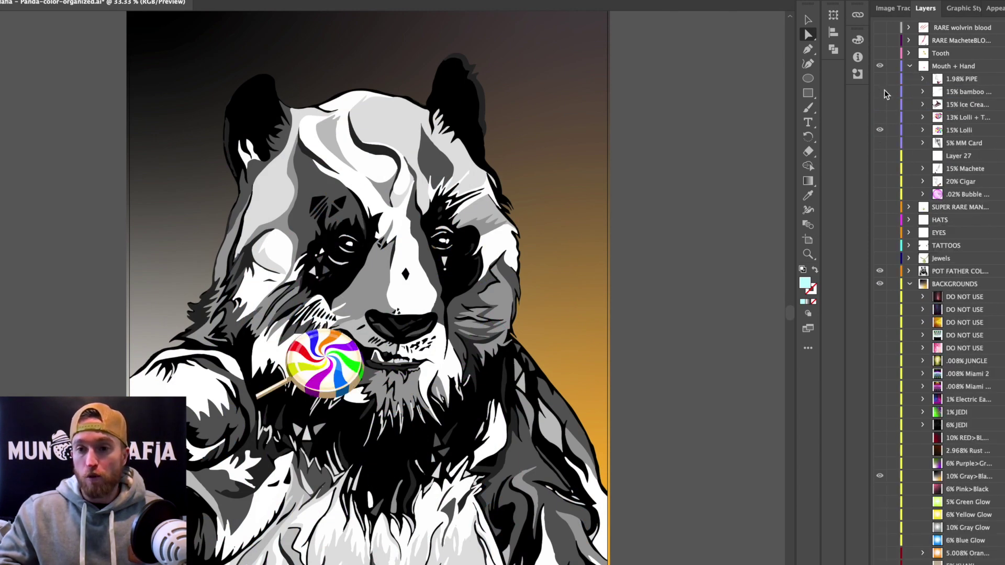
left_click(879, 131)
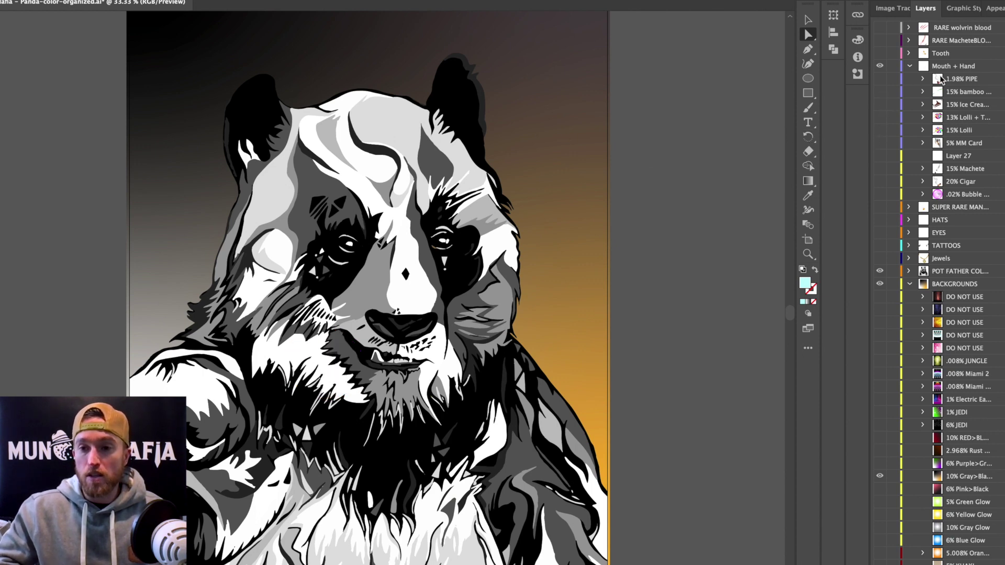
left_click(880, 78)
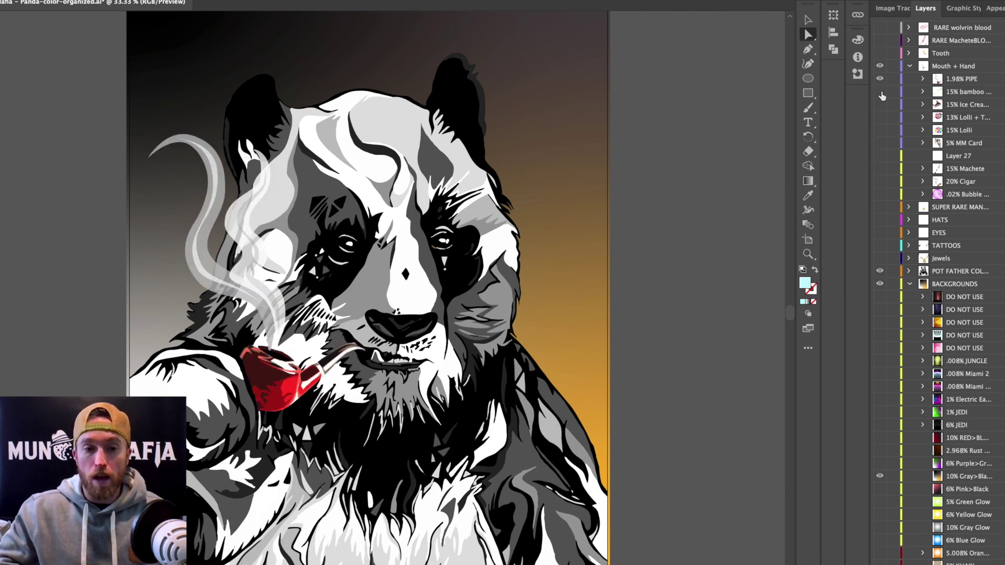
left_click(880, 79)
Step: Preview the 15% bamboo and 15% ice cream sandwich variants of the Mouth + Hand layer one at a time
left_click(881, 92)
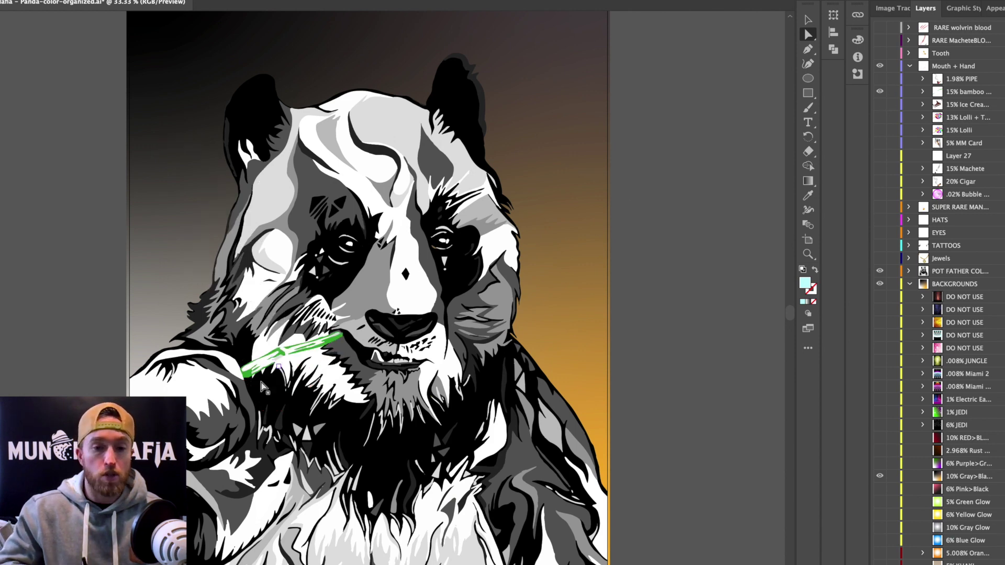
left_click(880, 94)
left_click(880, 104)
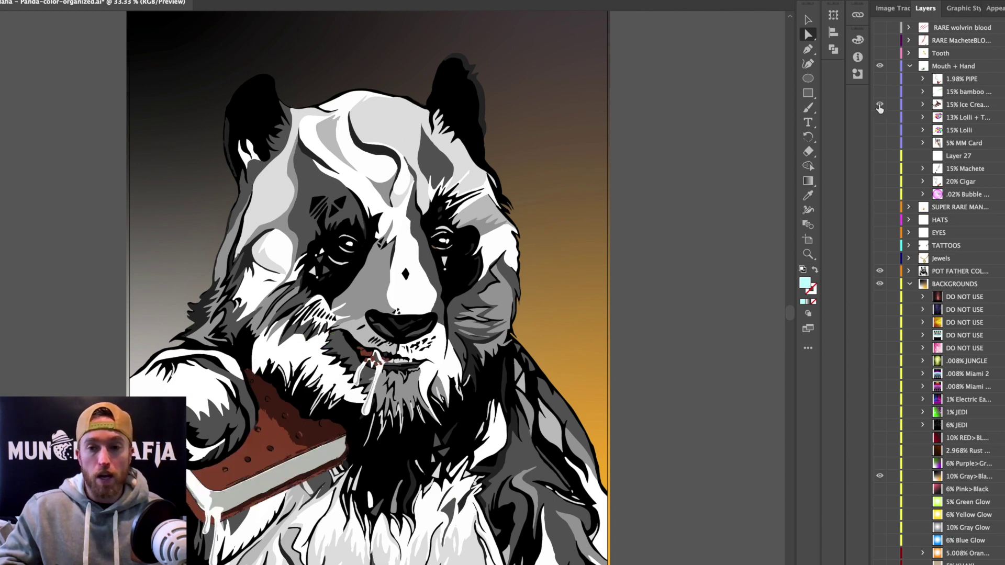
left_click(881, 106)
Step: Preview the 13% lollipop with tongue and the plain 15% Lolli, one after the other
left_click(880, 117)
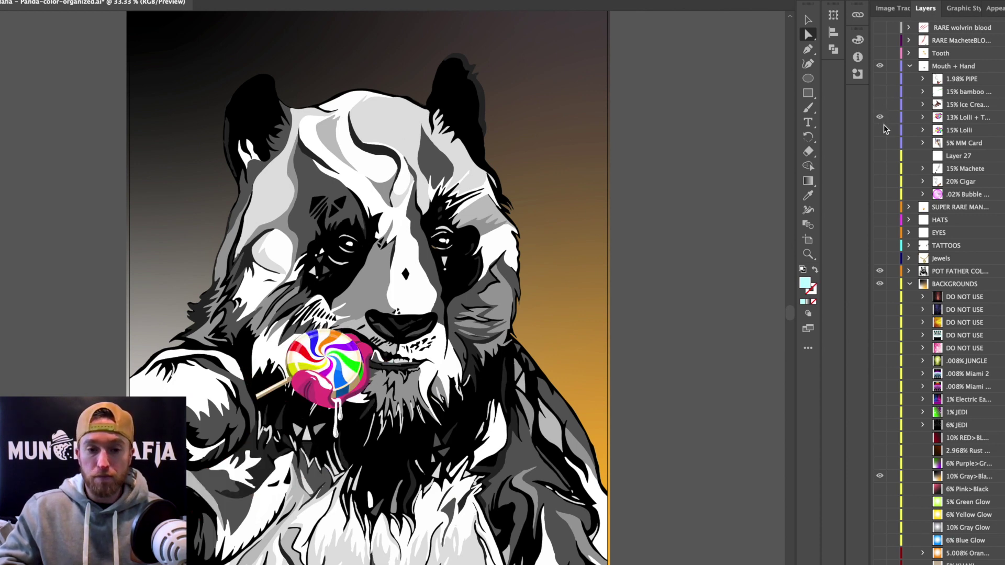
left_click(881, 117)
left_click(880, 130)
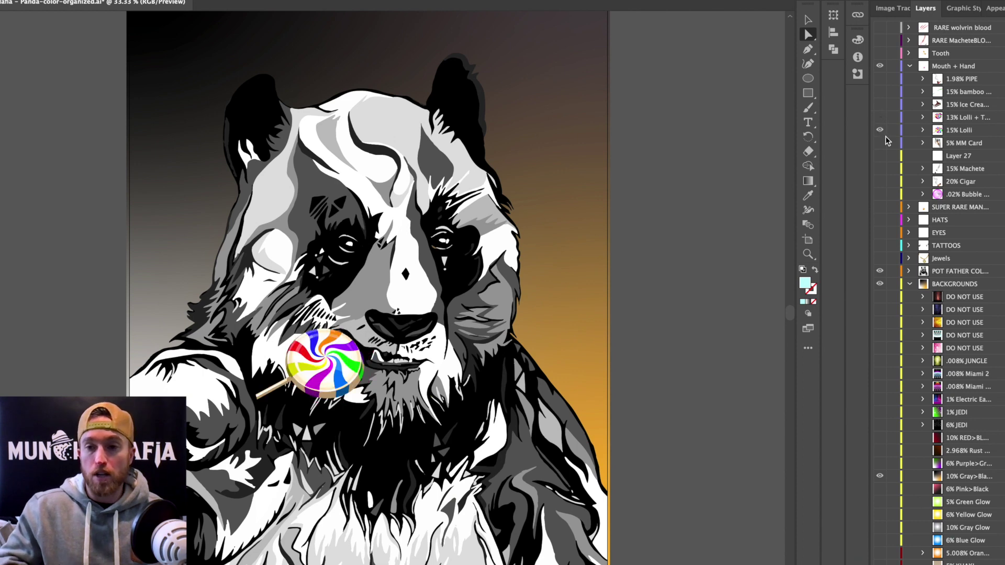
left_click(880, 130)
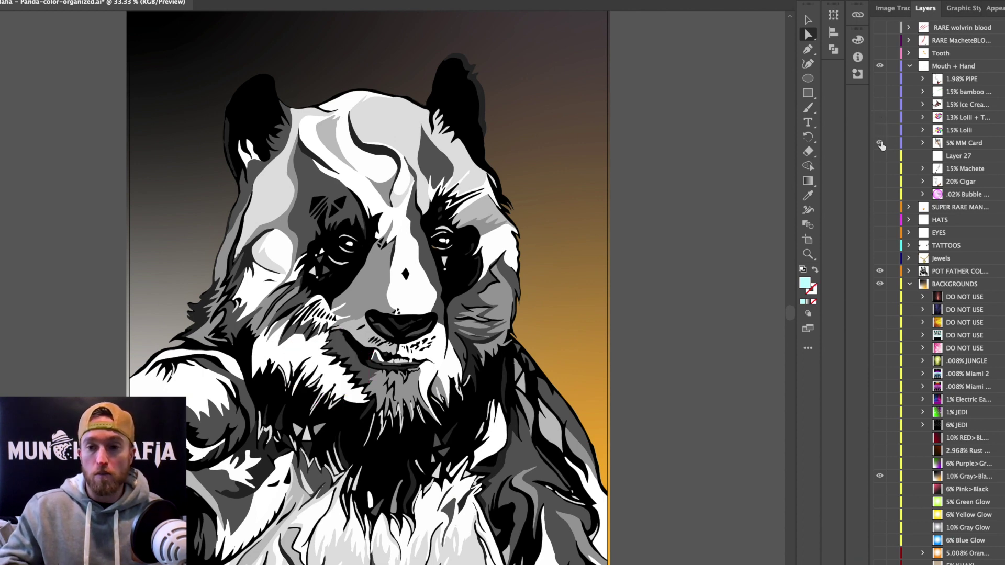
Step: Preview the 5% MM Card and the 15% Machete in the panda's hand, and hide the empty Layer 27
left_click(880, 143)
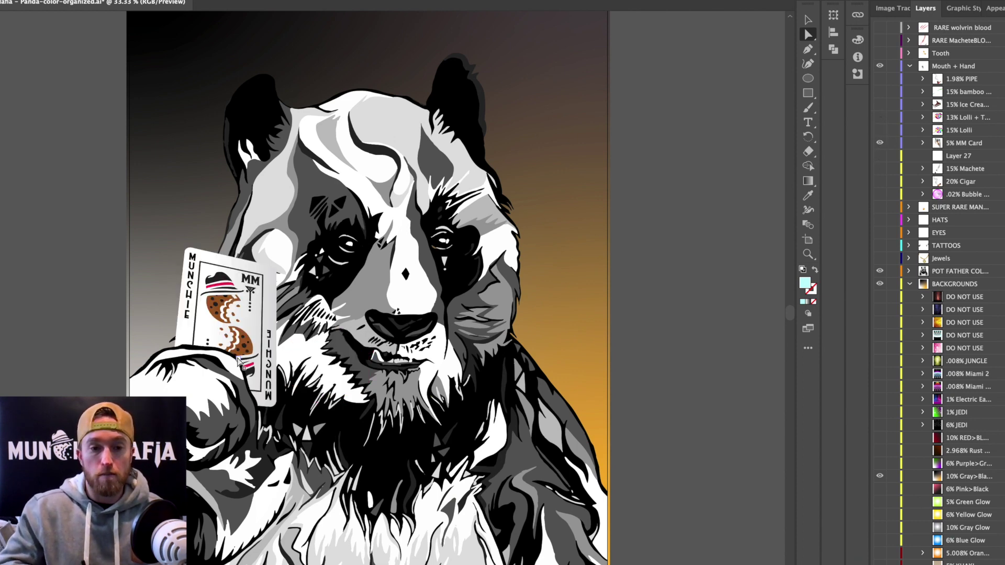
left_click(880, 145)
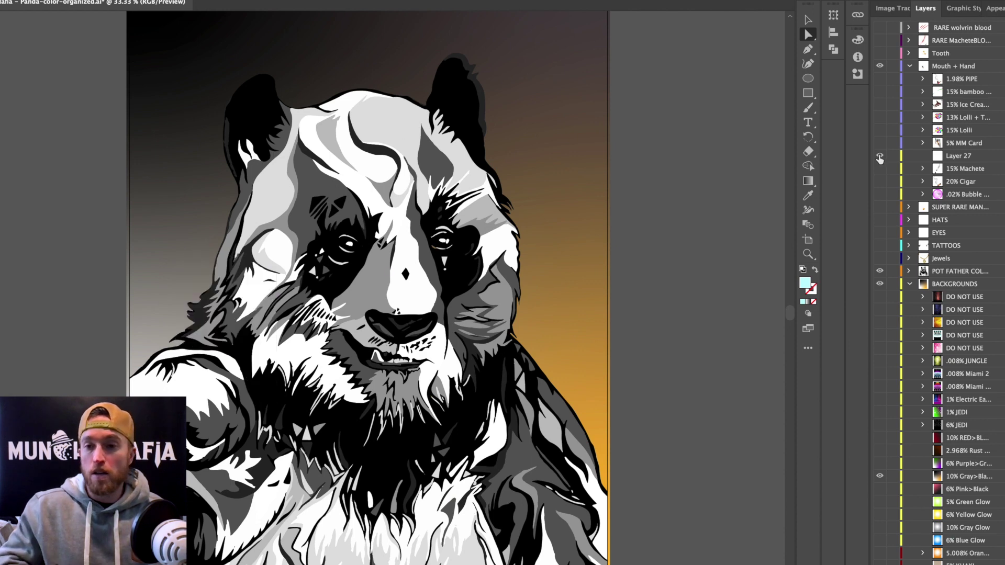
left_click(880, 155)
left_click(879, 169)
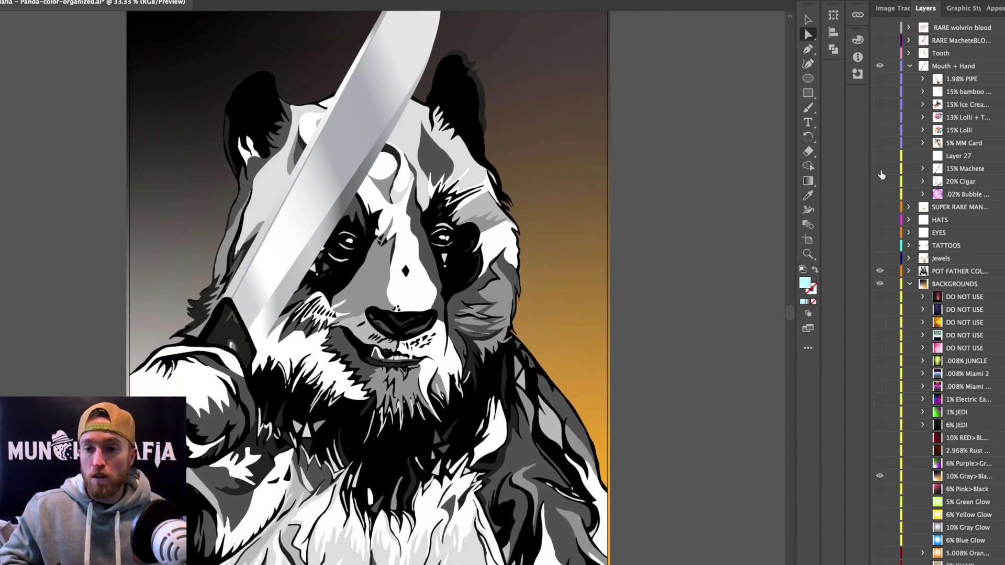
left_click(879, 168)
Step: Preview the 20% Cigar, replace it with the .02% Bubble variant, and collapse the Mouth + Hand layer
left_click(879, 181)
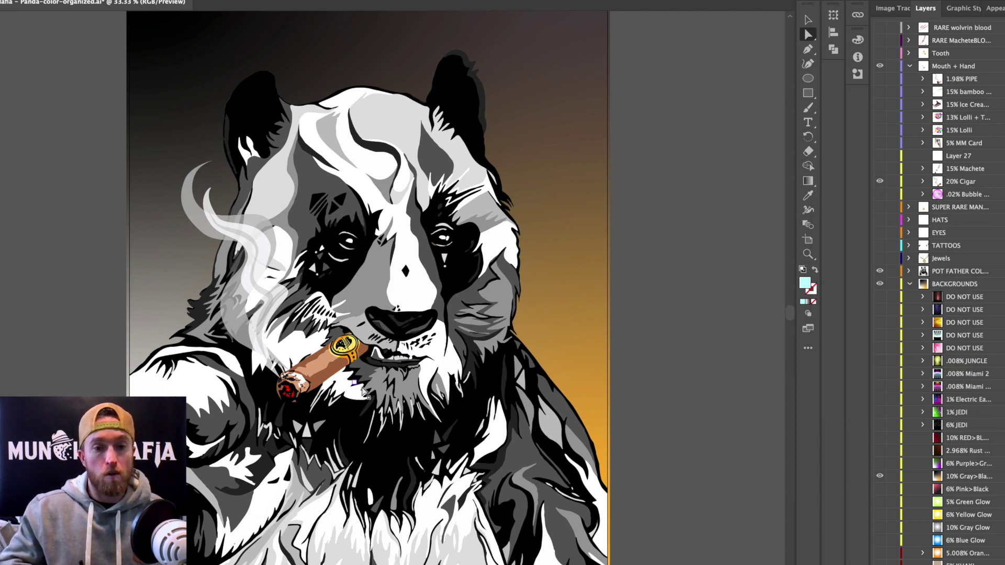
left_click(880, 184)
left_click(880, 194)
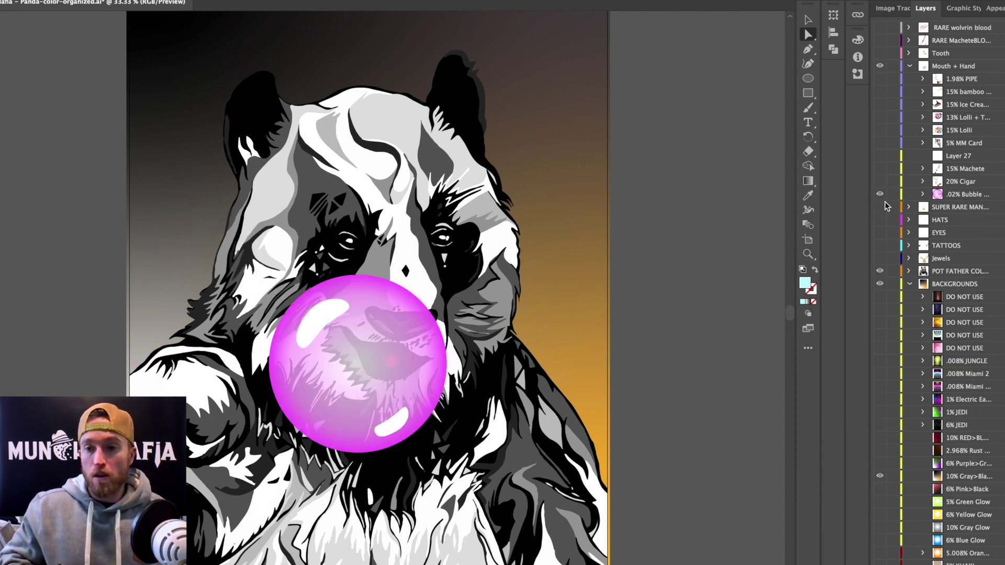
left_click(910, 66)
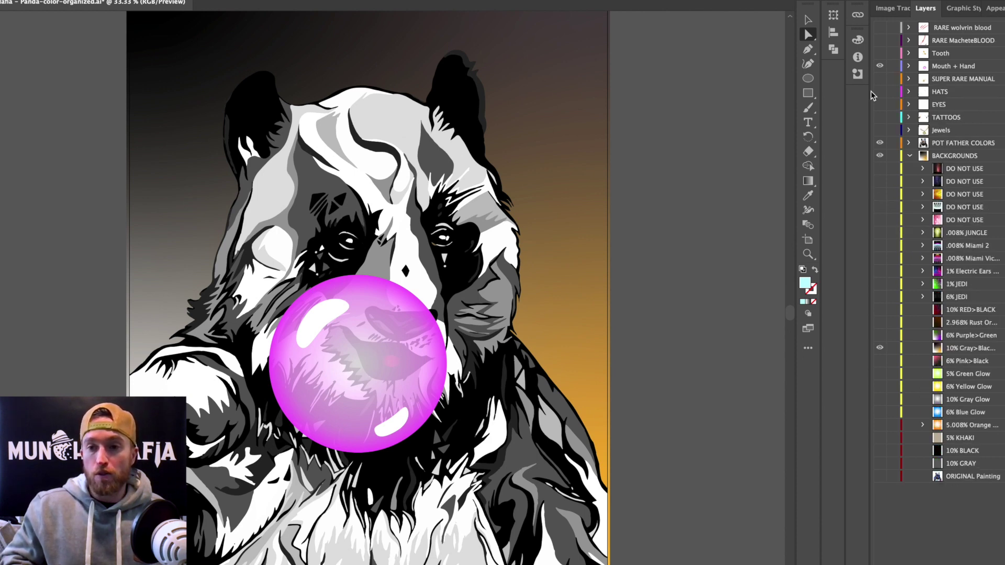
Step: Hide the Mouth + Hand layer and show the Tooth layer with the gold tooth instead
scroll(791, 312, "up", 2)
scroll(790, 313, "down", 2)
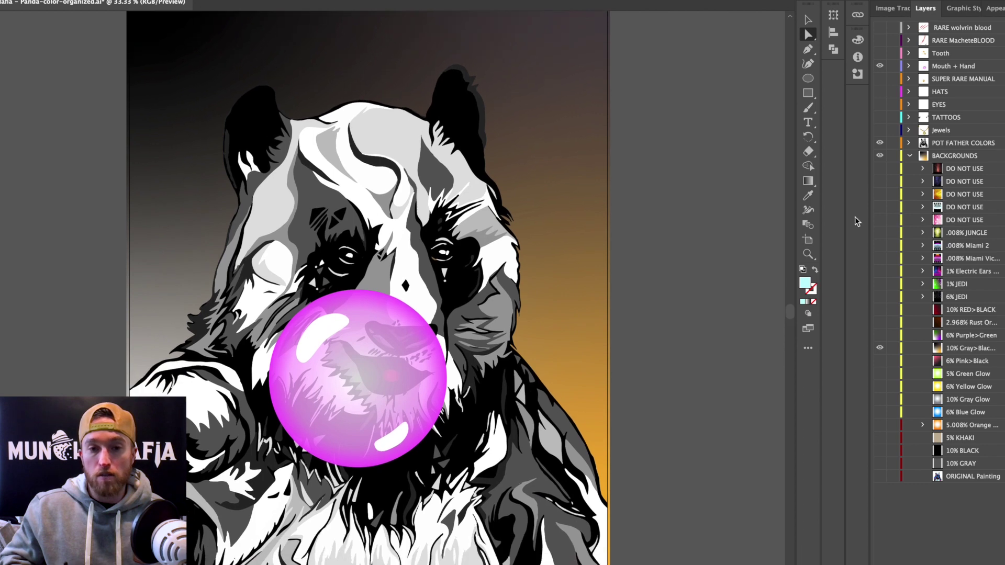
left_click(879, 66)
left_click(879, 52)
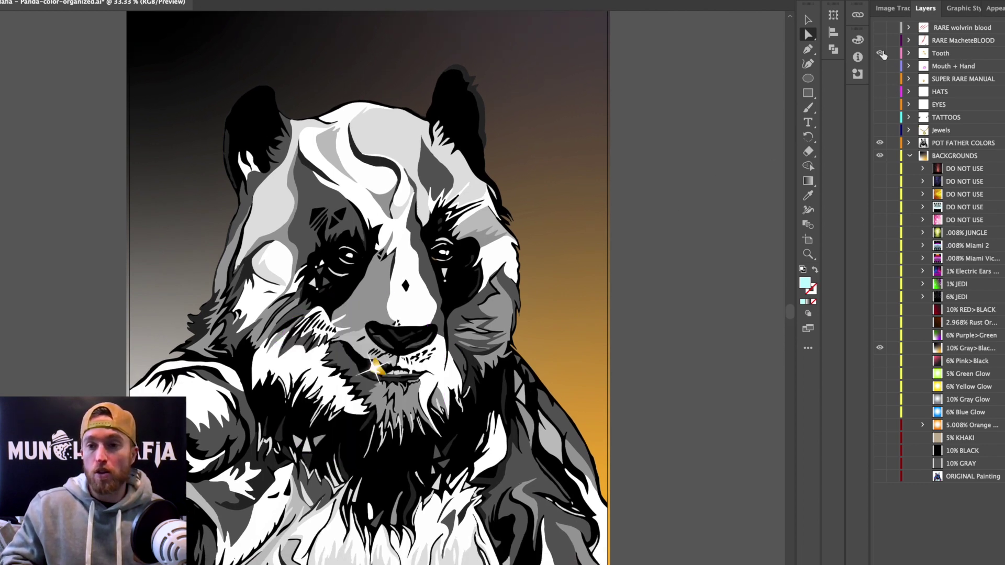
Step: Examine the variants inside the Tooth layer and collapse the layer again
left_click(948, 70)
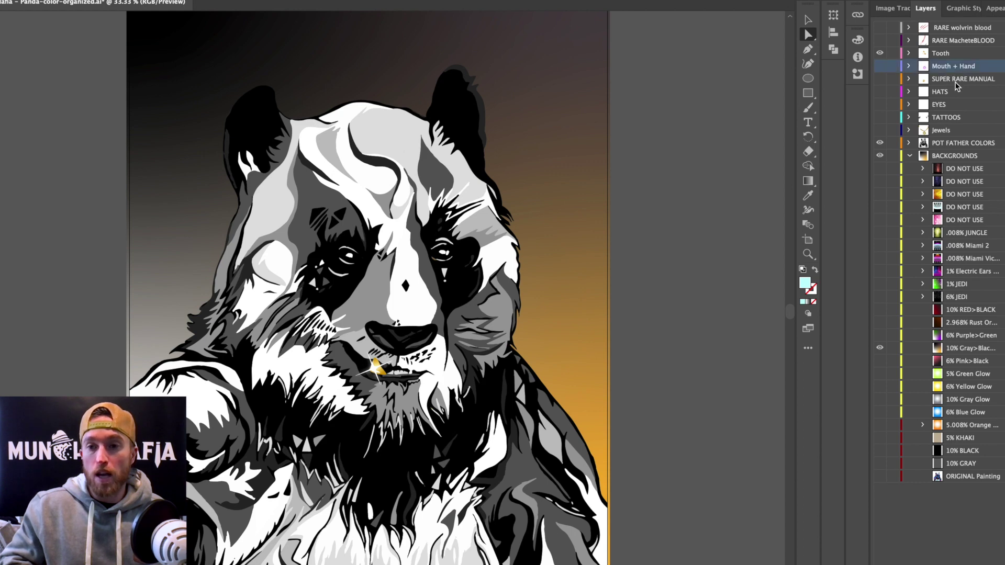
left_click(948, 54)
left_click(909, 54)
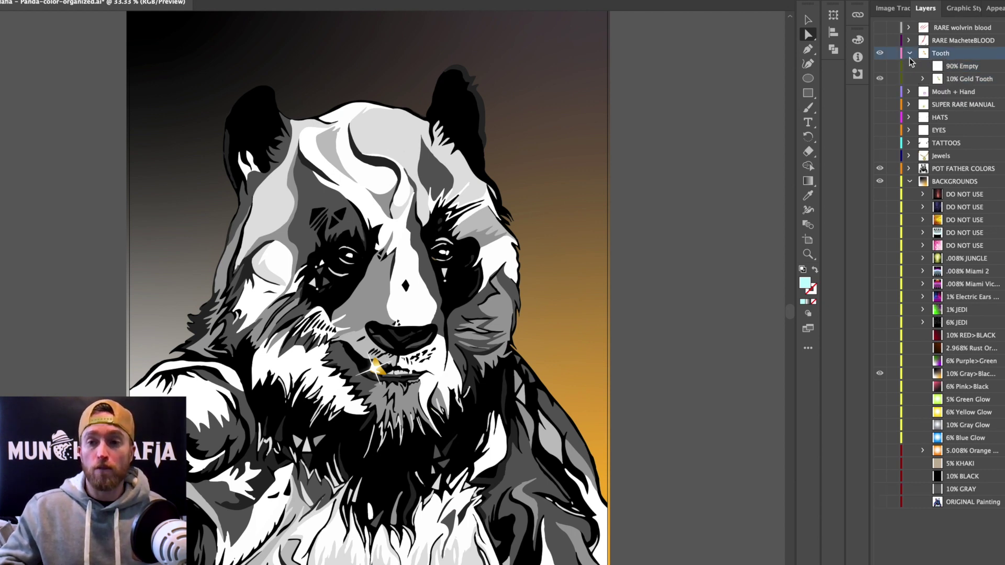
left_click(909, 54)
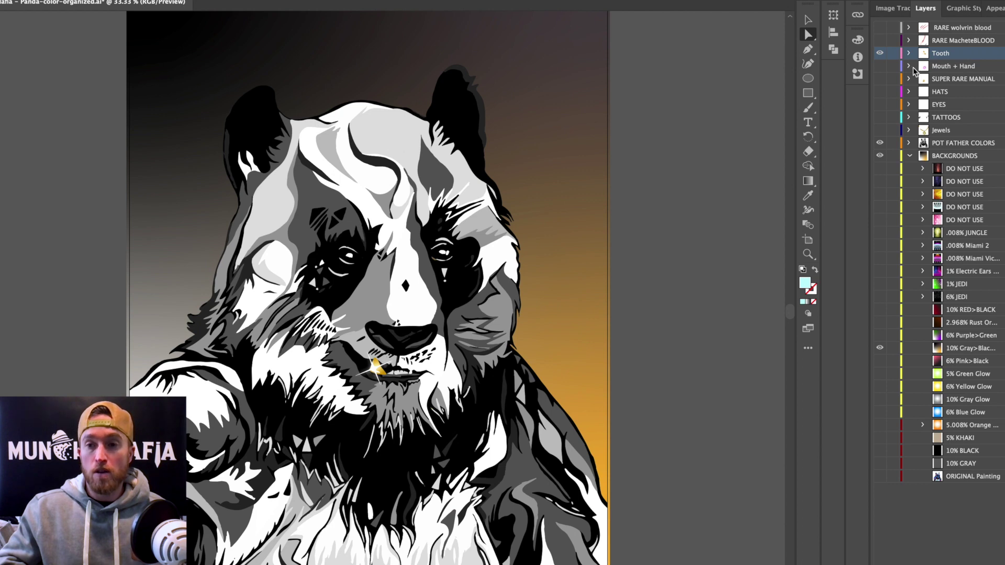
Step: Swap the Tooth layer for the Mouth + Hand layer, briefly preview the 15% Lolli over the bubble, and collapse Mouth + Hand
left_click(910, 66)
left_click(879, 52)
left_click(880, 66)
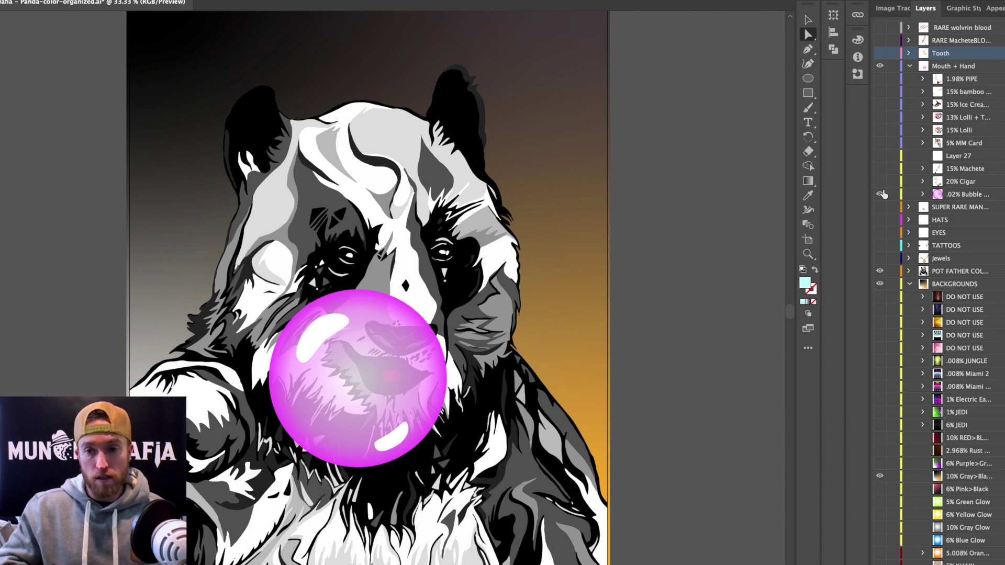
left_click(881, 131)
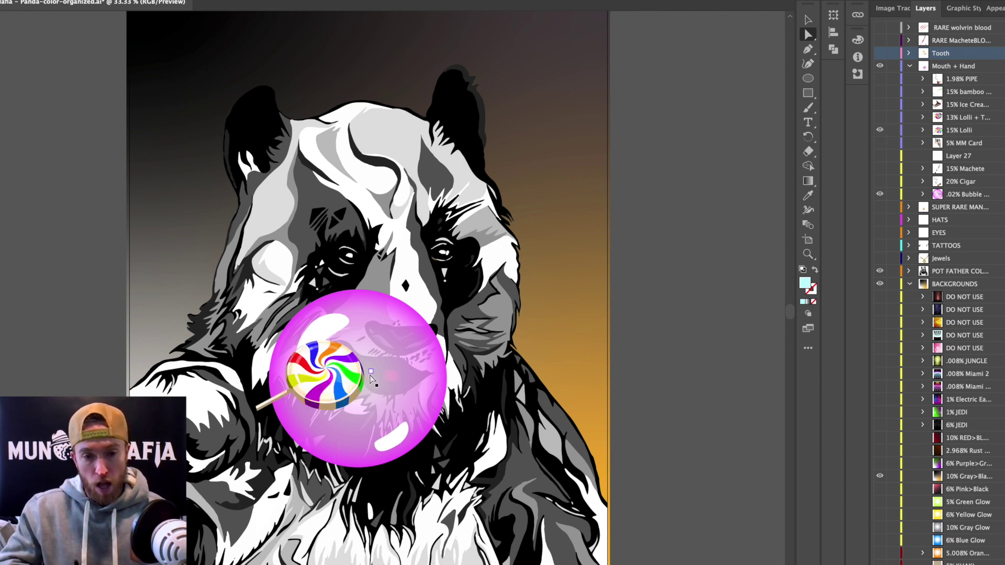
left_click(880, 131)
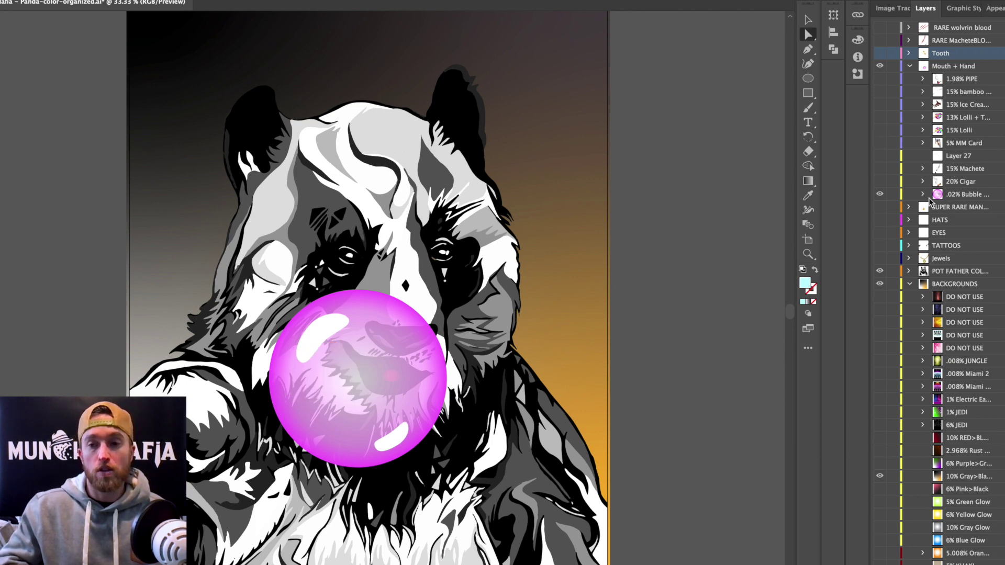
left_click(910, 66)
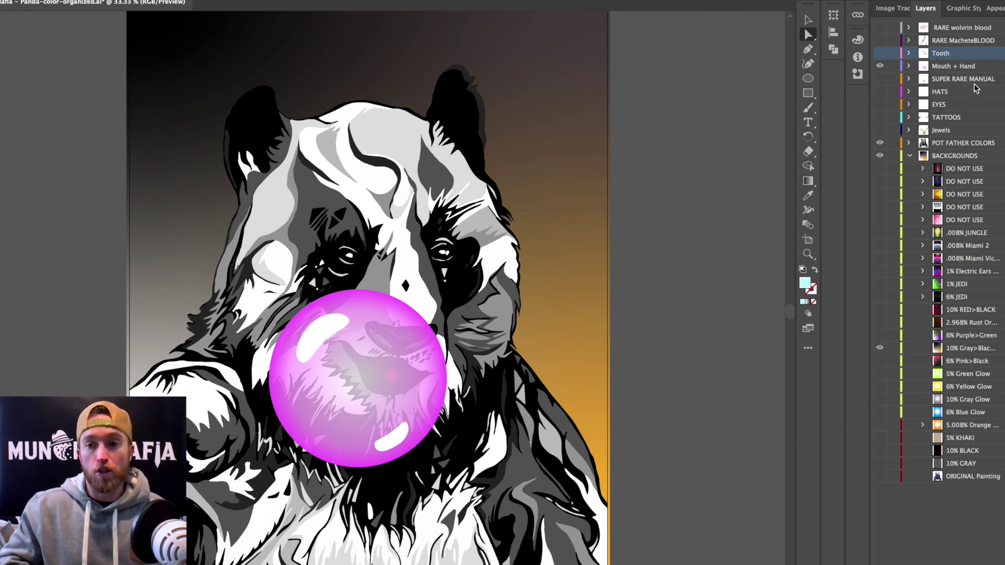
Step: Show the HATS layer with the .05% CROWN on the panda's head
left_click(909, 92)
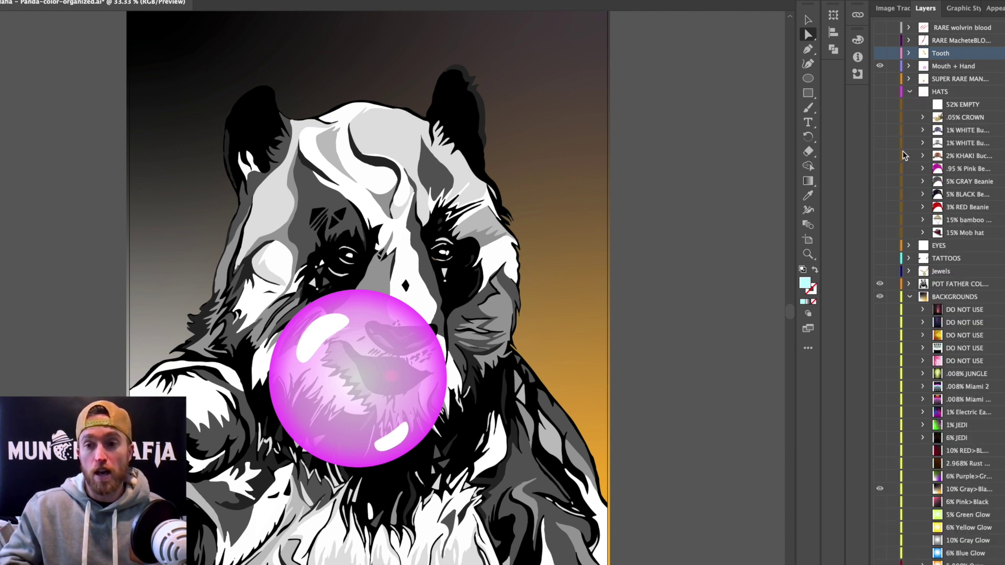
left_click(880, 92)
left_click(880, 117)
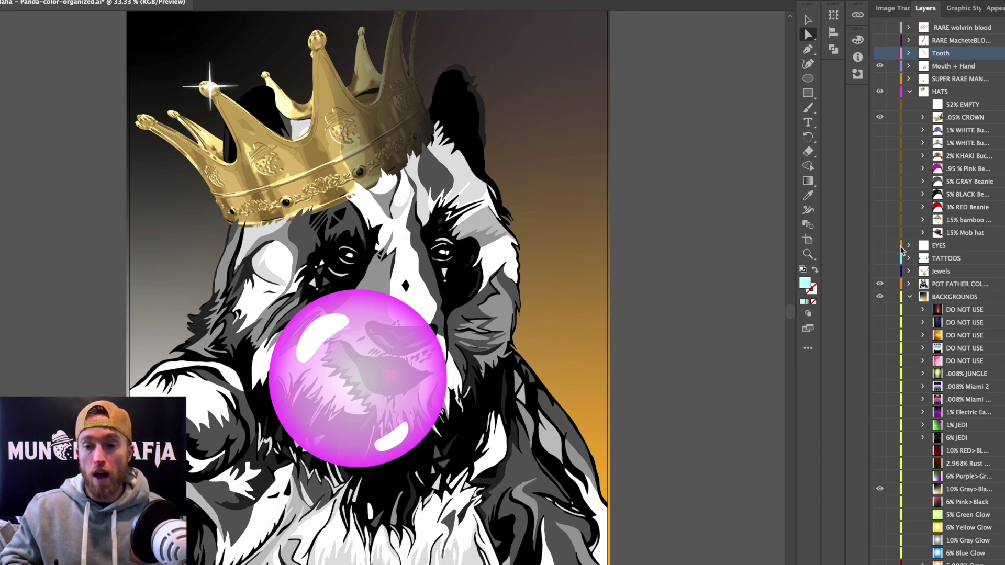
left_click(880, 246)
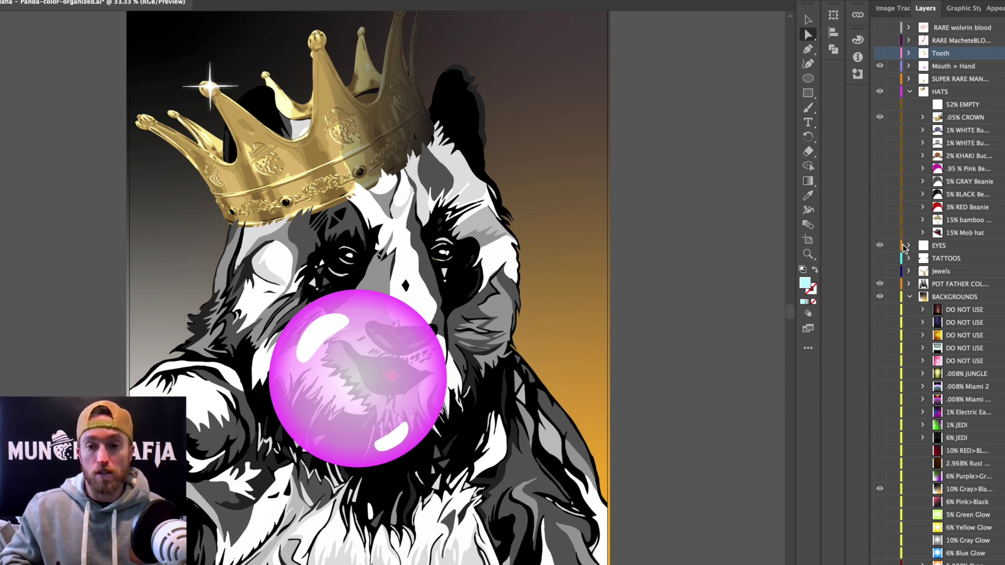
left_click(910, 246)
left_click(880, 245)
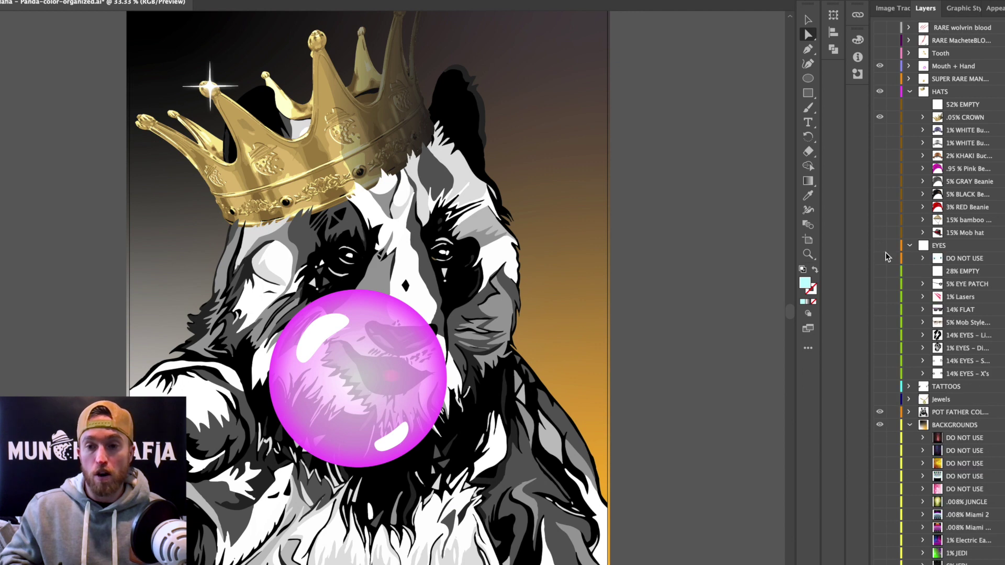
left_click(909, 246)
Step: Show the TATTOOS layer and the EYES layer with the 14% FLAT sunglasses, and collapse the HATS and EYES layers
left_click(880, 258)
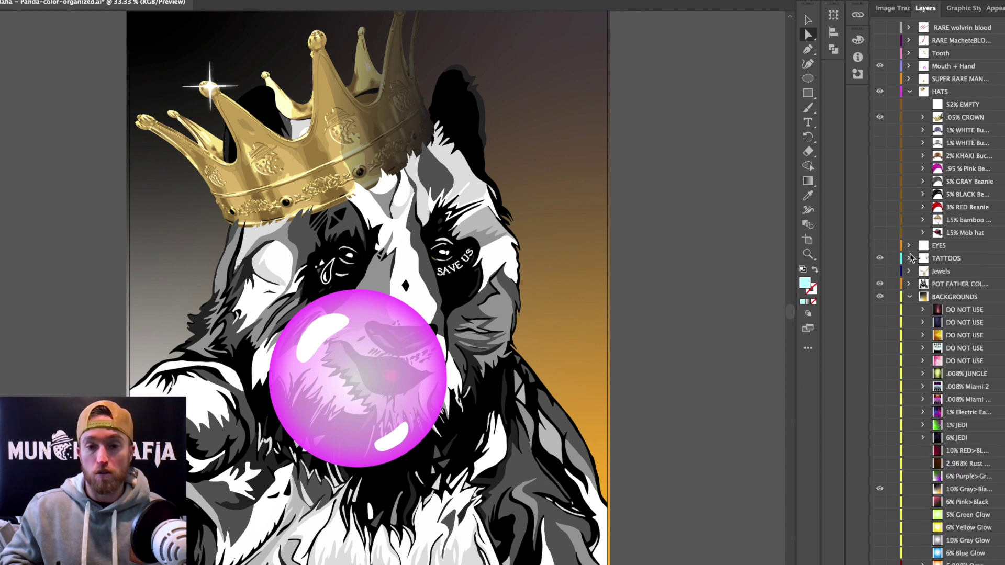
left_click(880, 246)
left_click(909, 246)
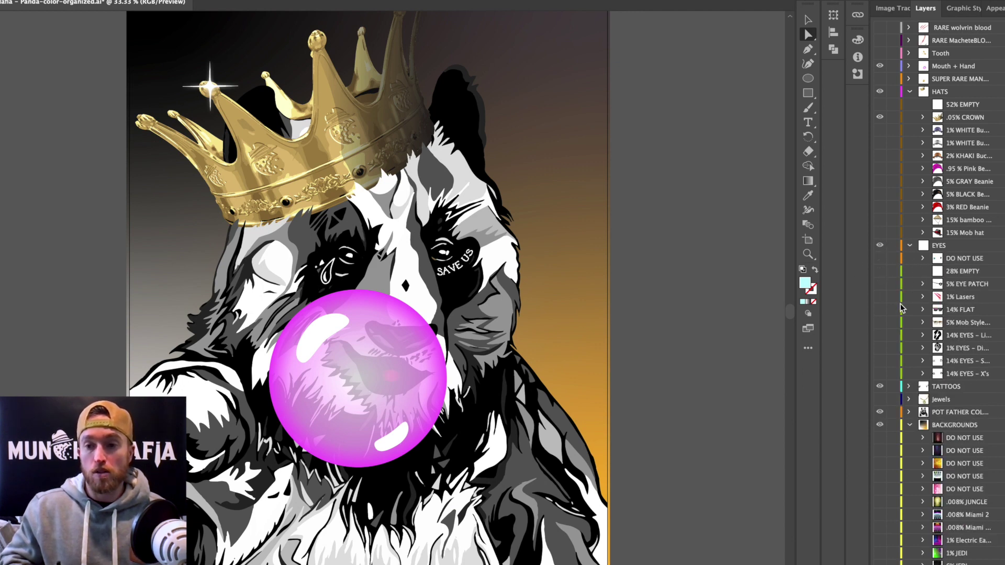
left_click(880, 310)
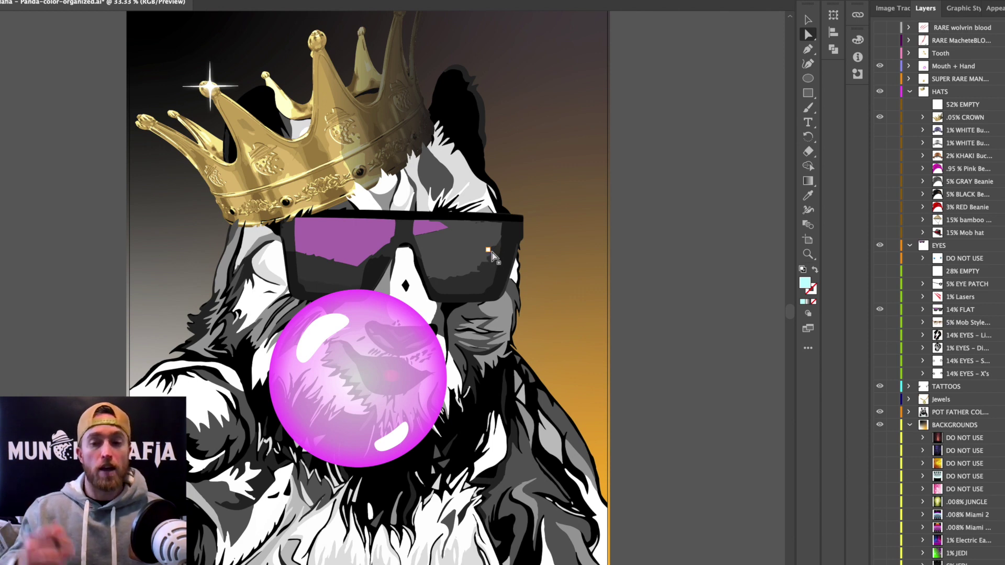
left_click(910, 92)
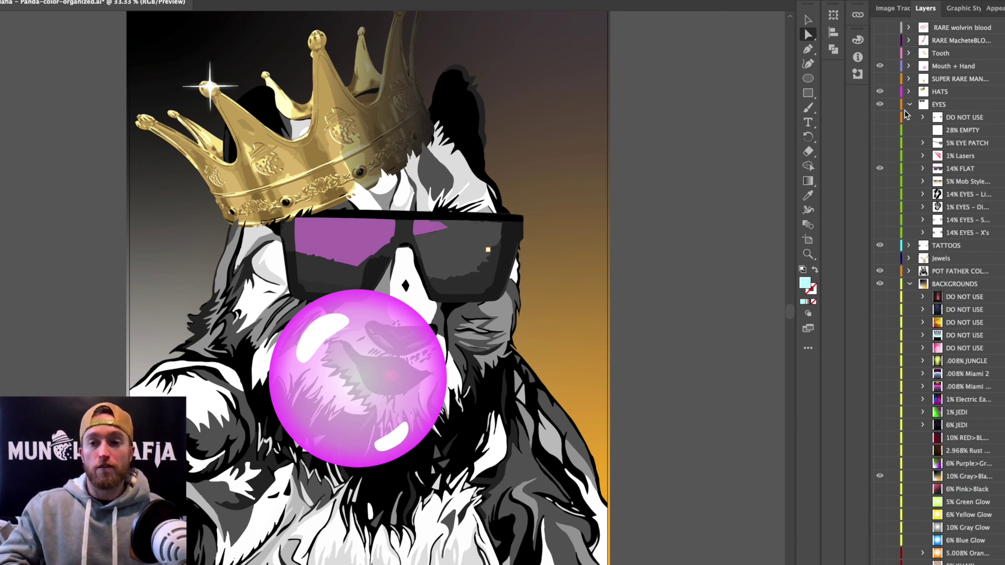
left_click(910, 104)
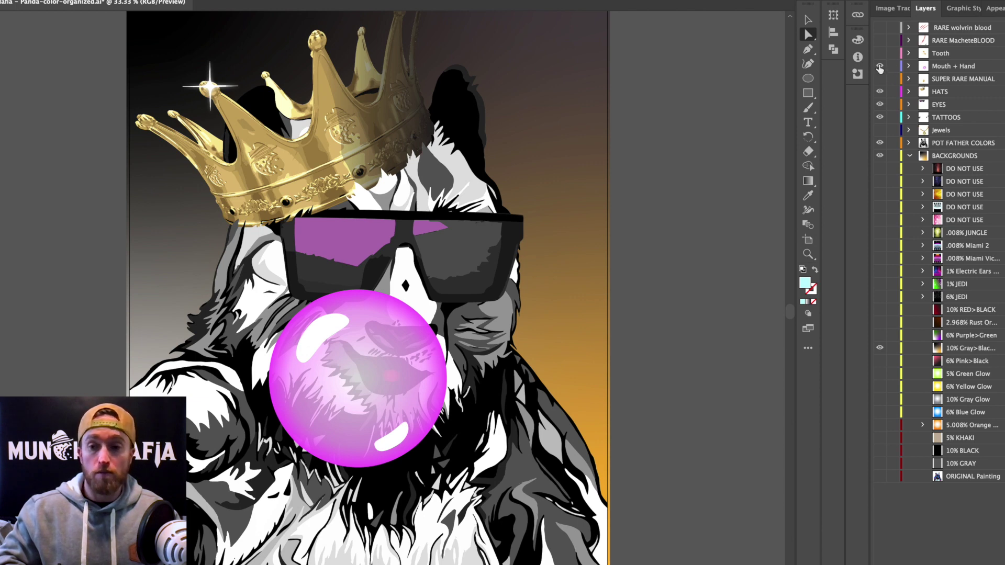
Step: Hide all the trait layers, leaving only BACKGROUNDS and POT FATHER COLORS visible, and collapse the BACKGROUNDS layer
left_click_drag(880, 65, 884, 163)
left_click(880, 156)
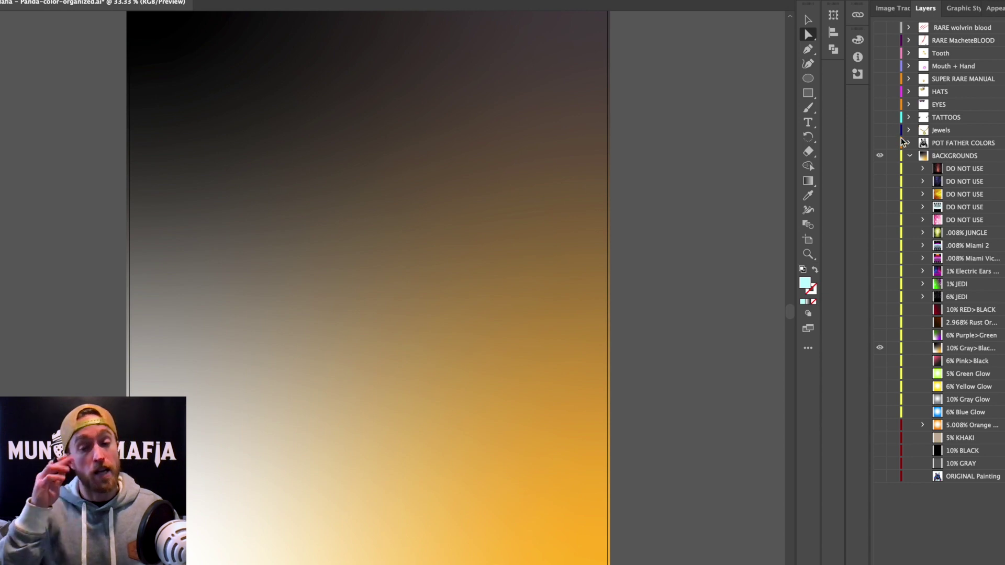
left_click(909, 156)
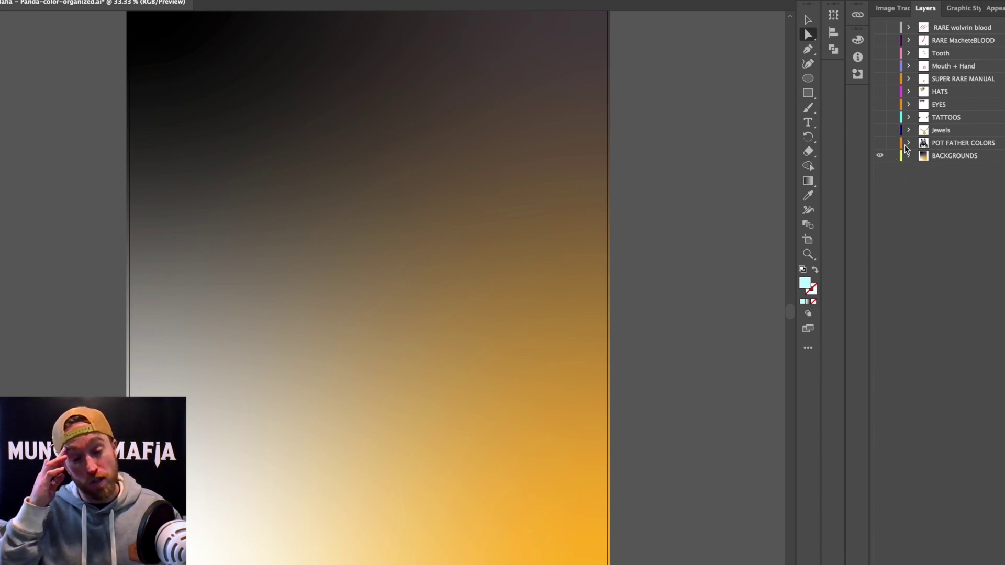
left_click(880, 143)
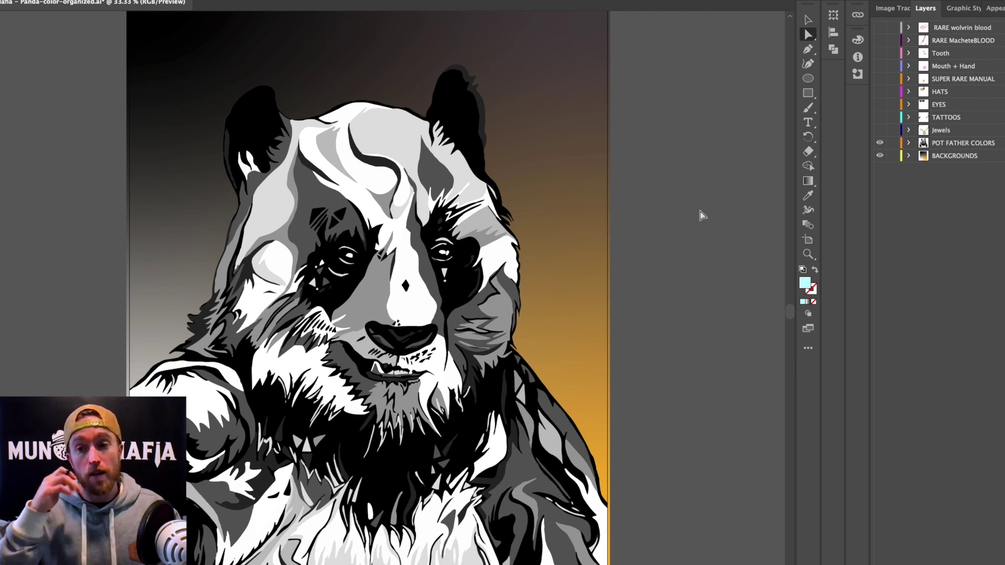
Step: Look inside the POT FATHER COLORS layer and toggle its visibility off and on to compare it with the bare background
left_click(909, 143)
left_click(909, 143)
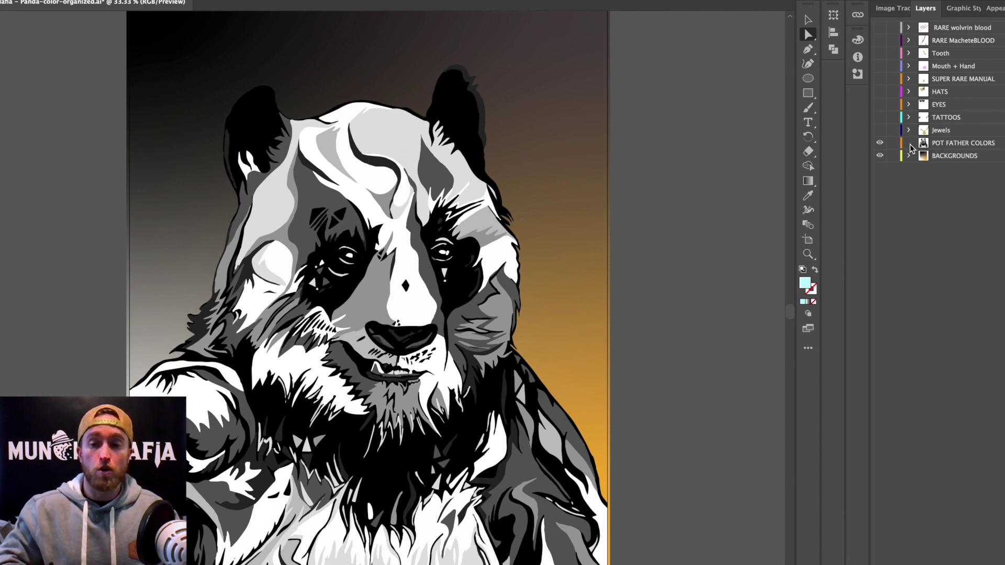
left_click(880, 144)
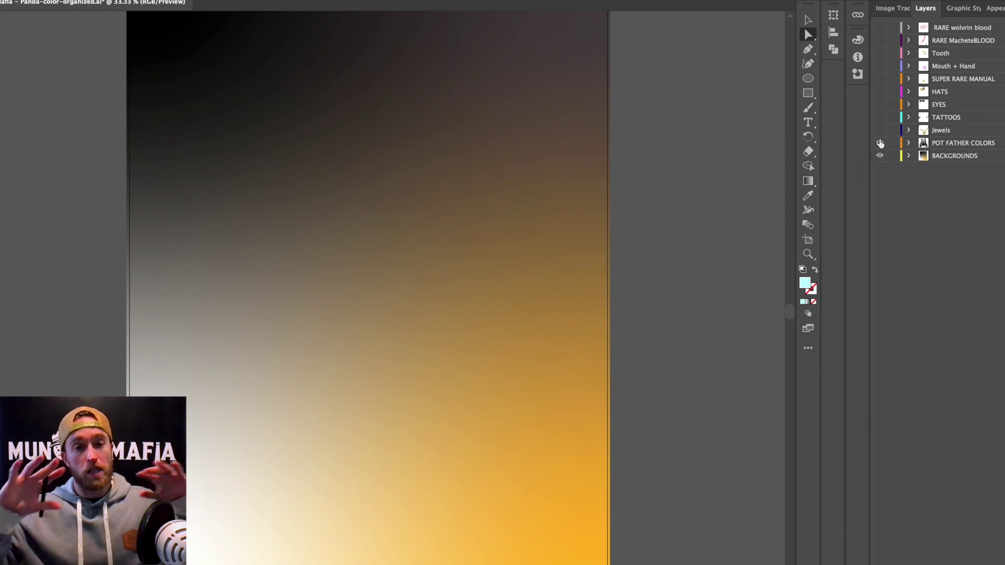
left_click(880, 144)
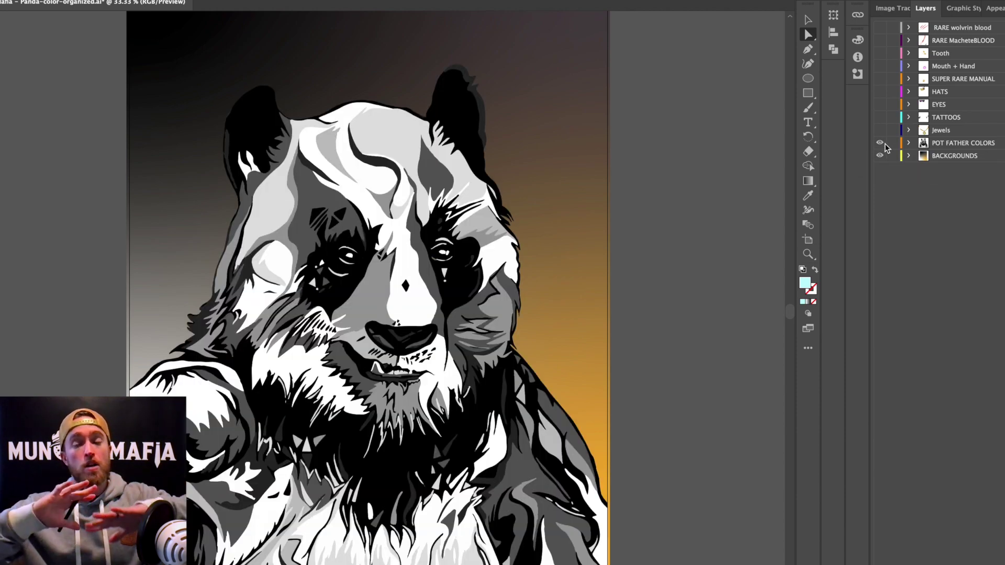
Step: Rename the SUPER RARE MANUAL layer as Persona Skins MANUAL
left_click(958, 80)
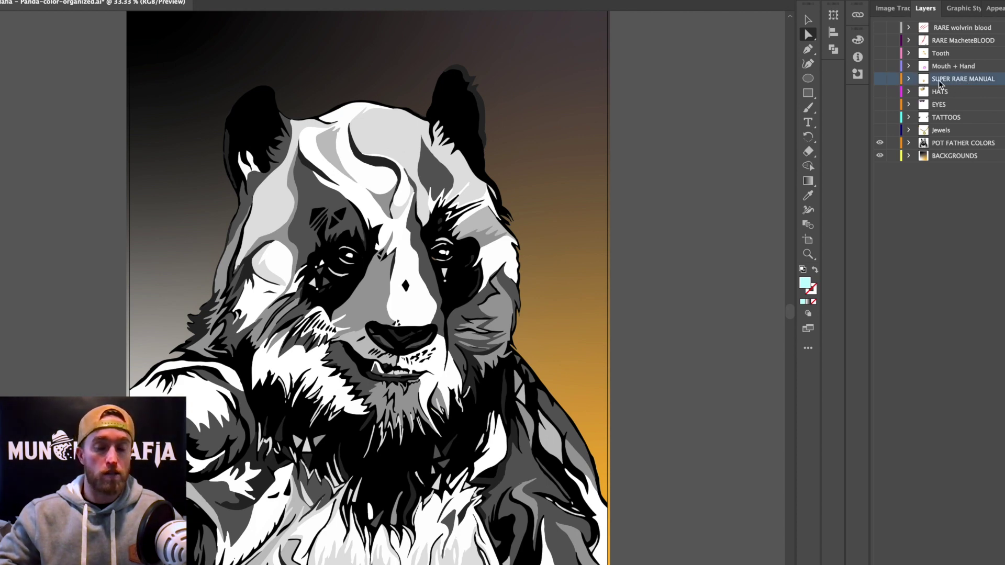
double_click(966, 80)
left_click(968, 80)
left_click_drag(967, 83, 911, 83)
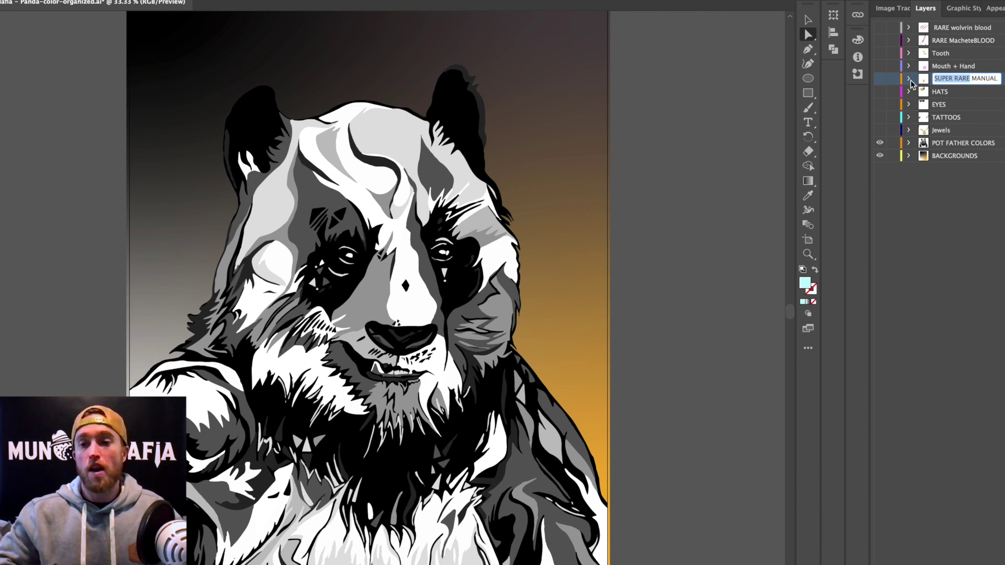
type("Persona")
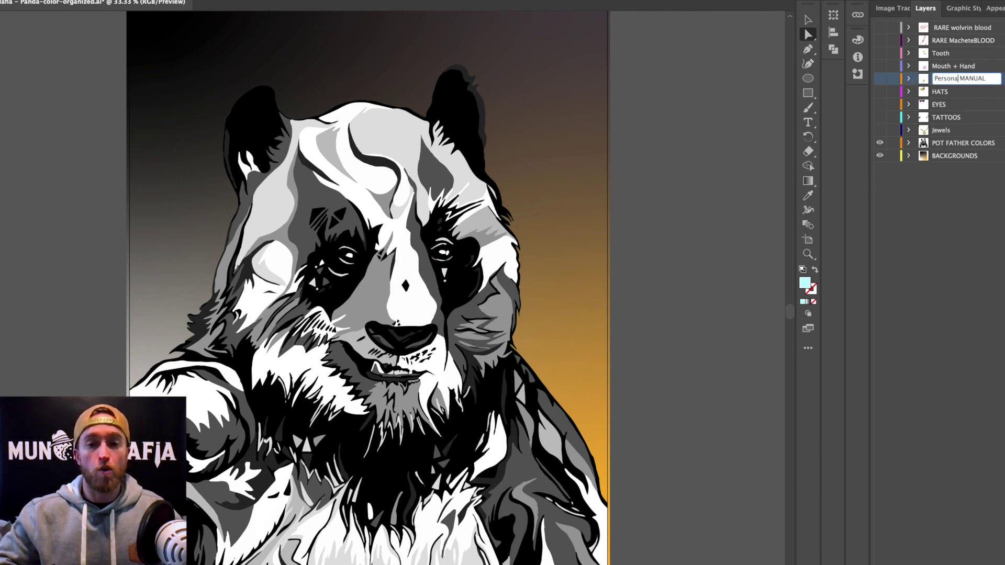
type(" Skins")
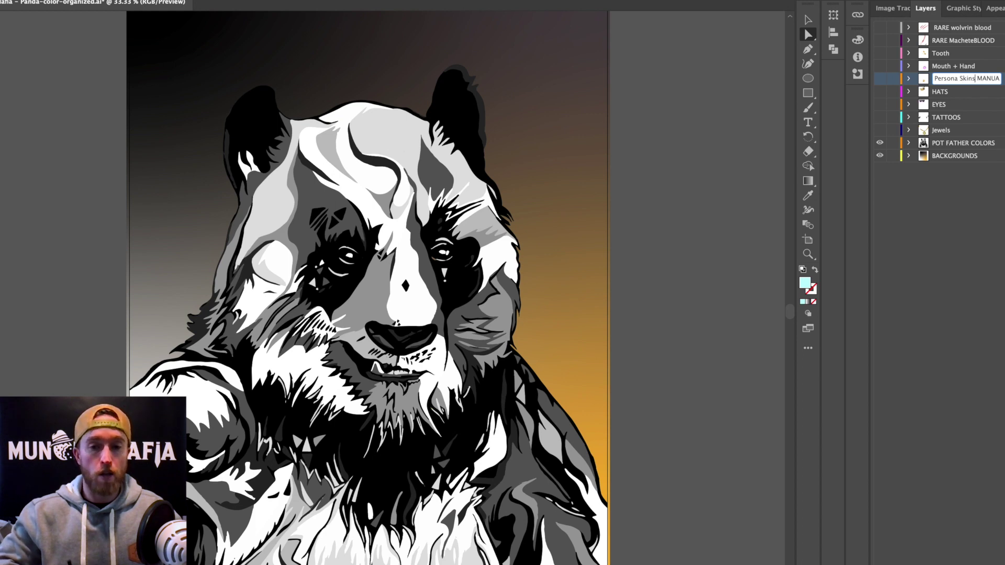
left_click(926, 82)
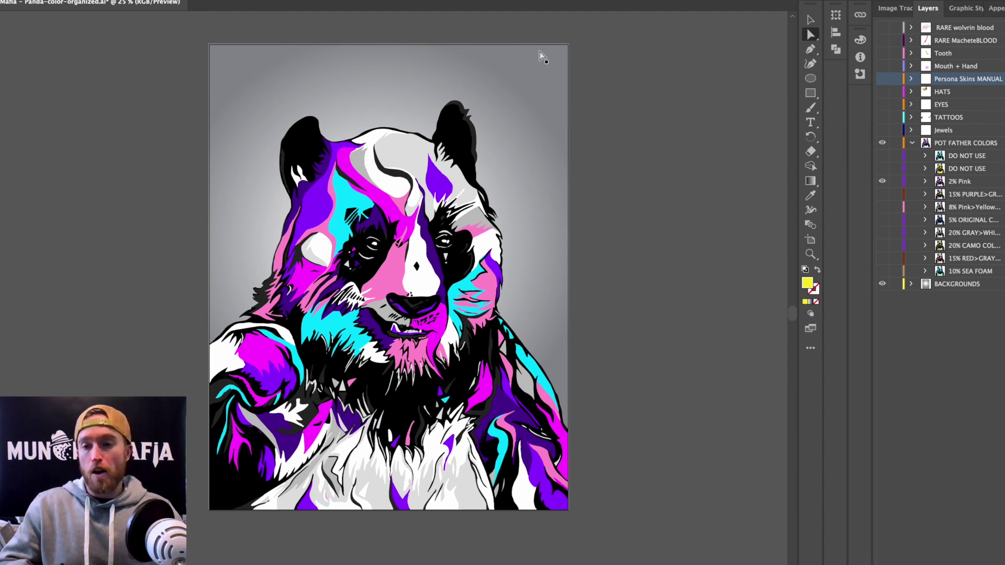
left_click_drag(558, 35, 586, 72)
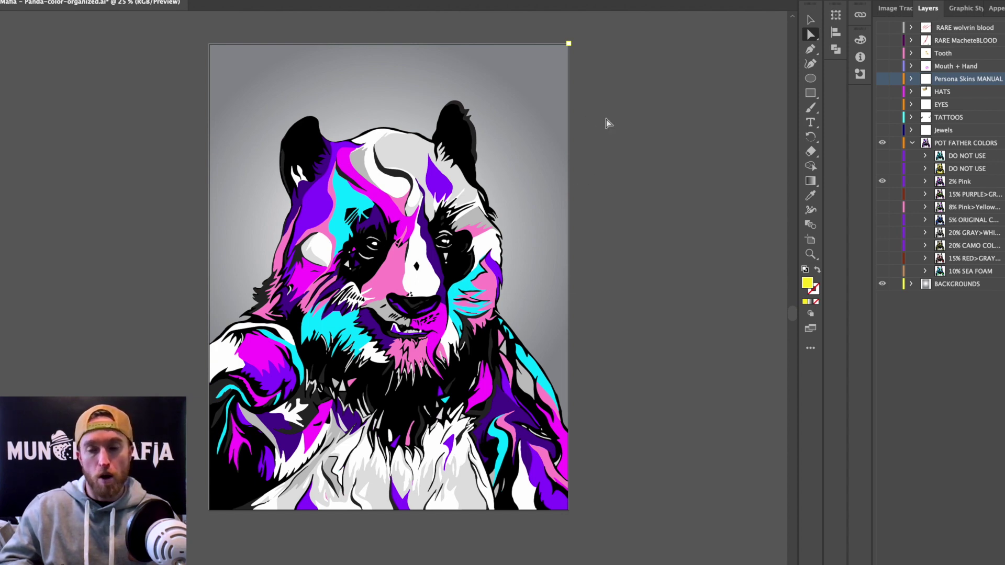
left_click(482, 153)
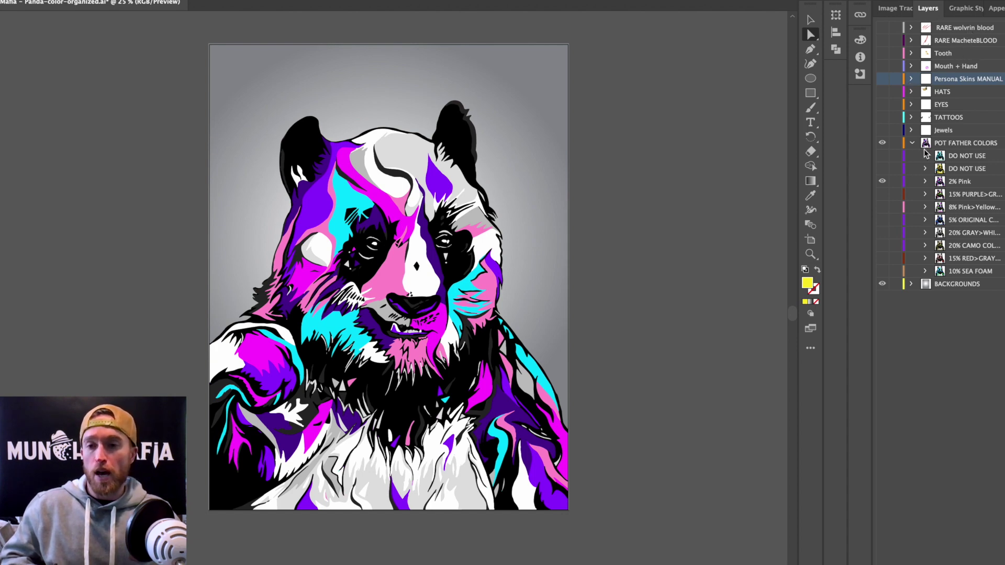
Step: Replace the 2% Pink panda colours with the yellow DO NOT USE variant that has a blue sleeve
left_click(882, 181)
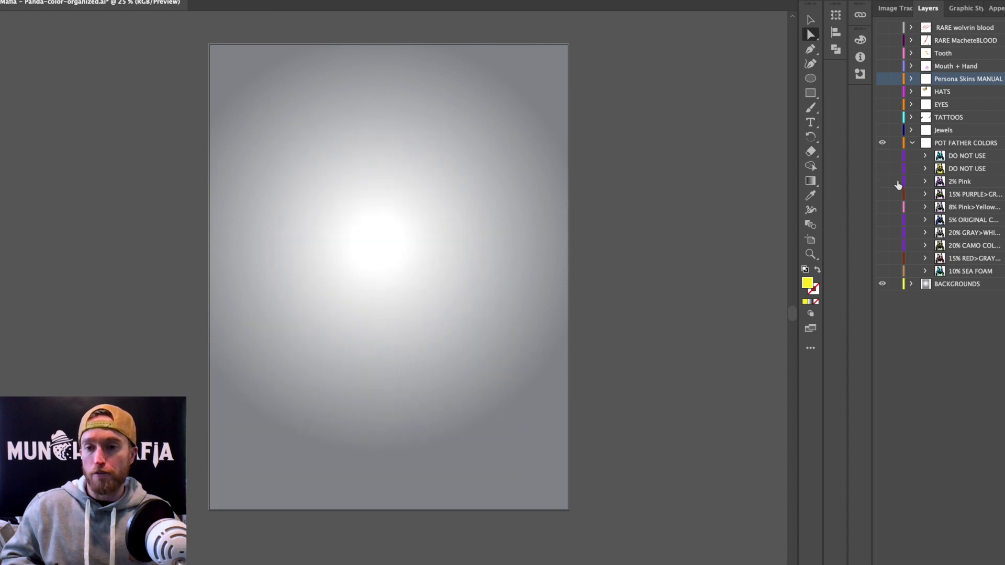
left_click(967, 168)
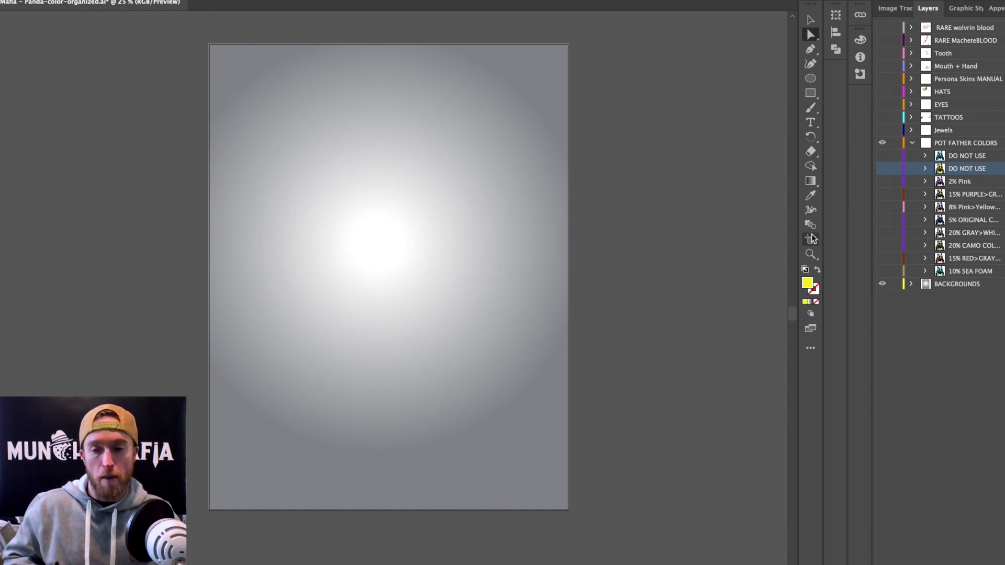
left_click(883, 169)
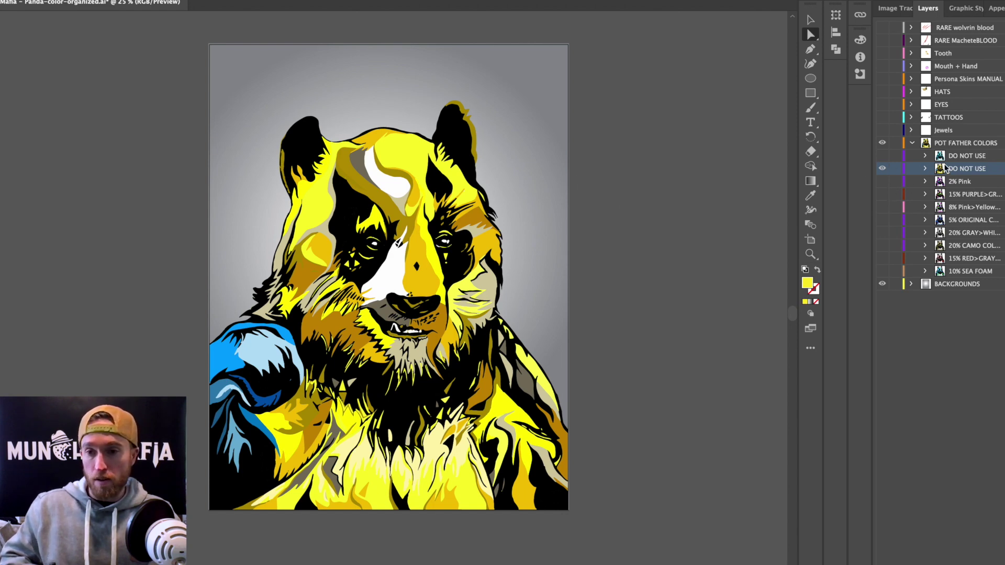
Step: Replace the 10% Gray Glow background with the orange-yellow DO NOT USE background, and collapse the colour and background layers
left_click(911, 144)
left_click(912, 155)
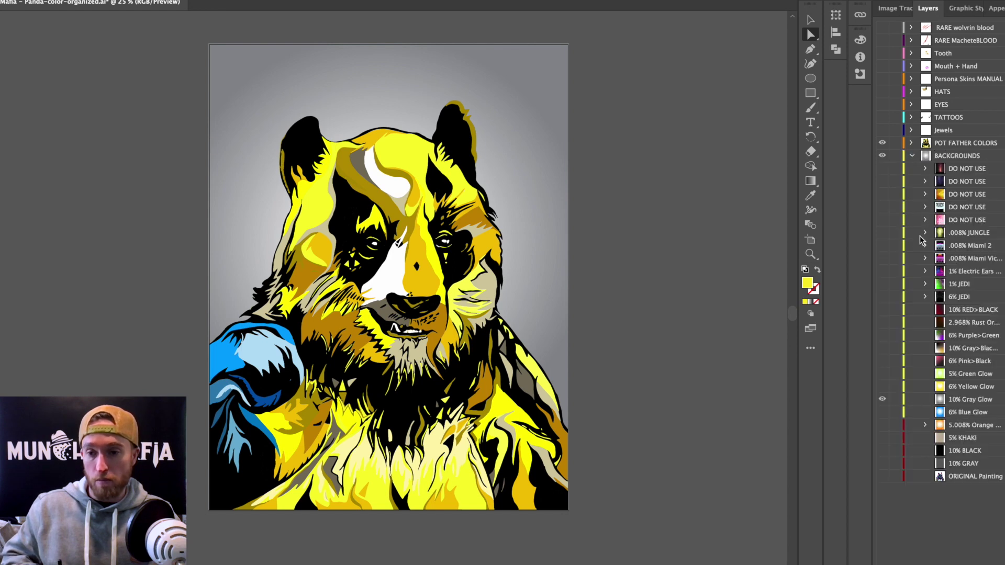
left_click(882, 400)
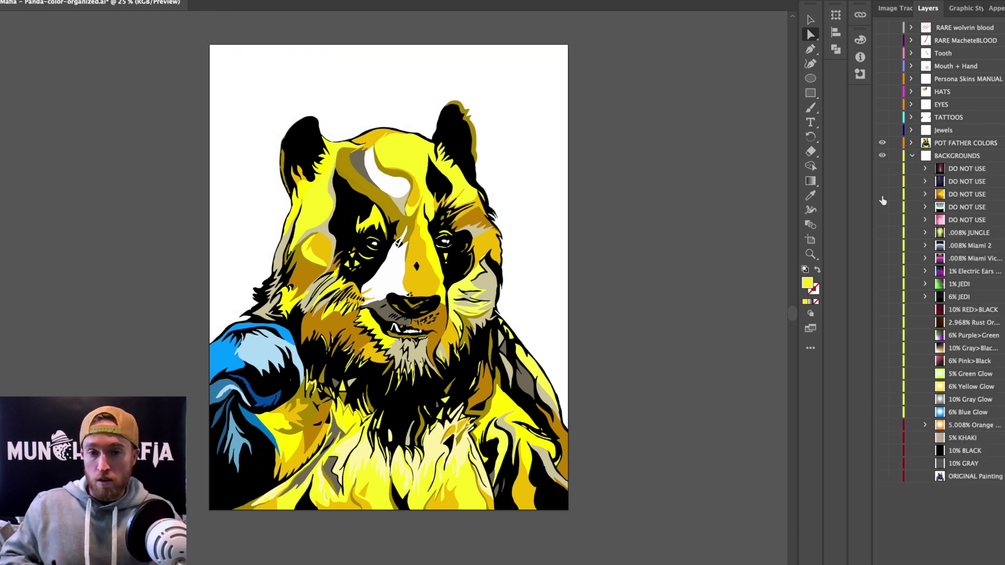
left_click(881, 194)
left_click(912, 155)
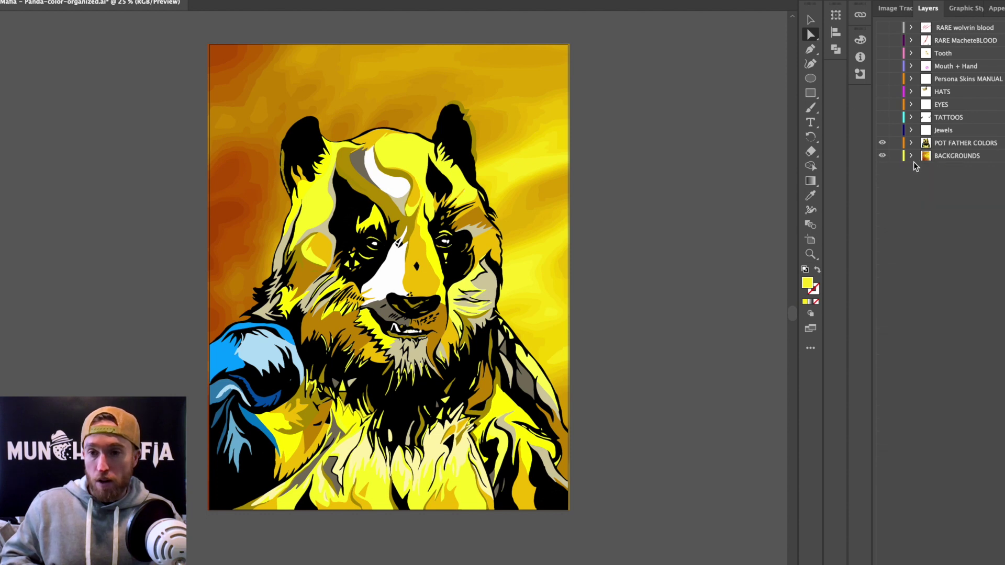
Step: Expand and show the Persona Skins MANUAL layer, and turn on its Wolverine skin over the yellow panda
left_click(912, 78)
left_click(882, 78)
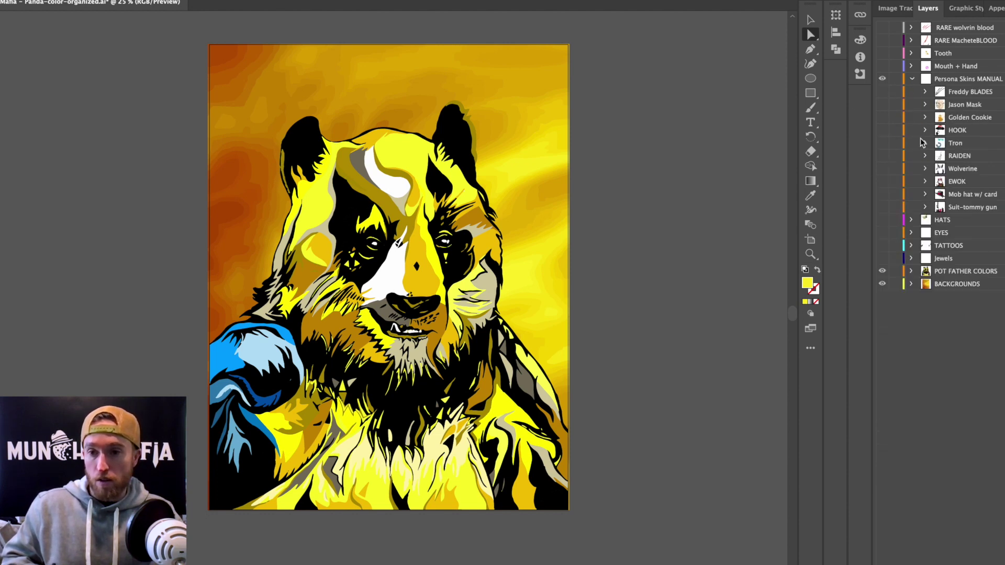
left_click(882, 169)
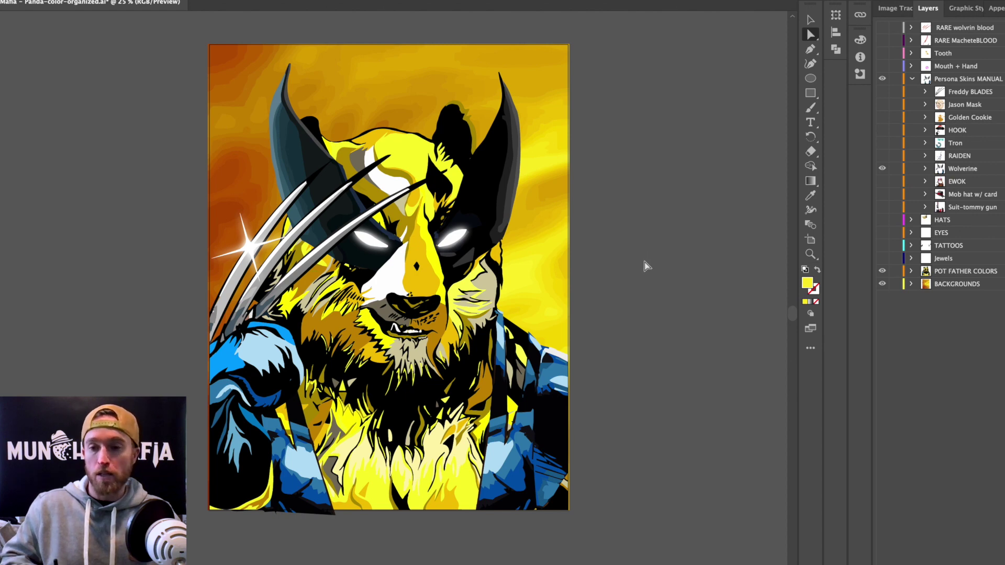
Step: Show the Tooth layer and replace the orange-yellow DO NOT USE background with the 6% Yellow Glow background
left_click(911, 283)
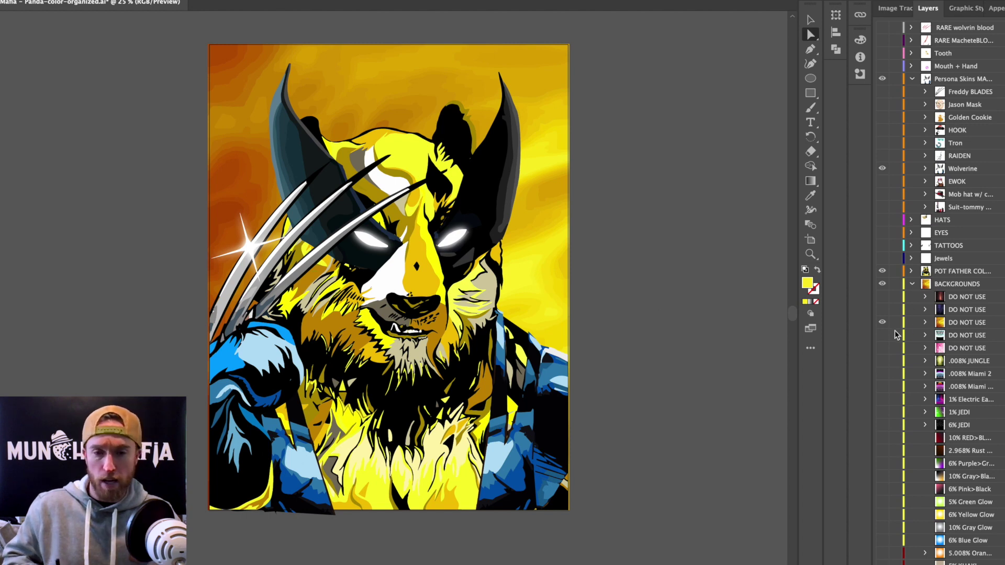
left_click(882, 54)
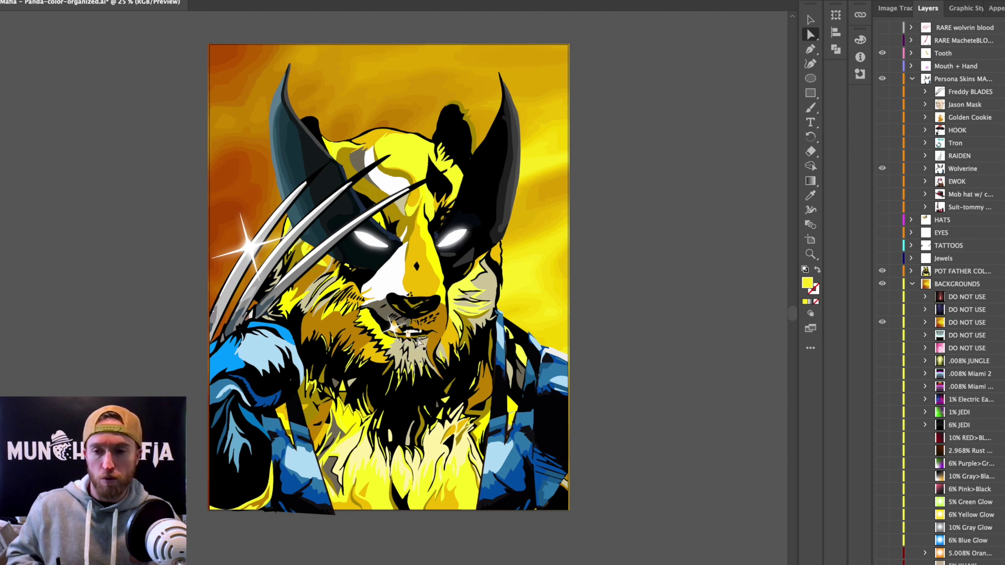
left_click(881, 322)
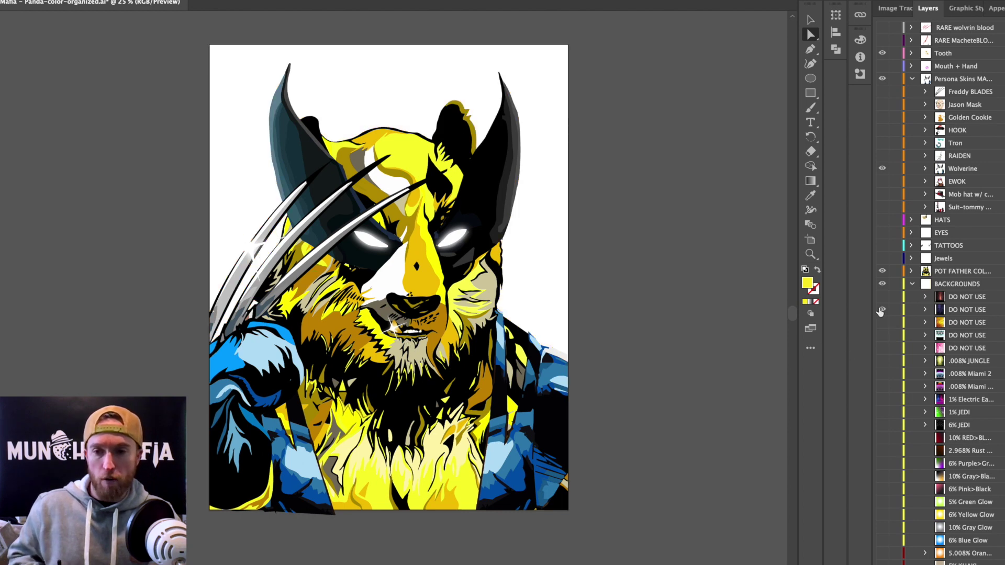
left_click(882, 310)
left_click(882, 310)
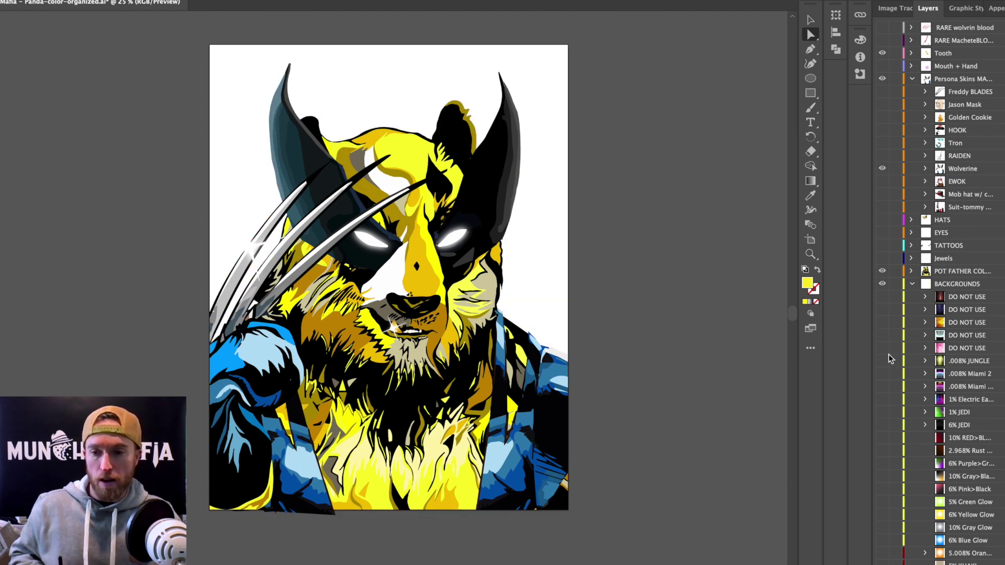
left_click(883, 515)
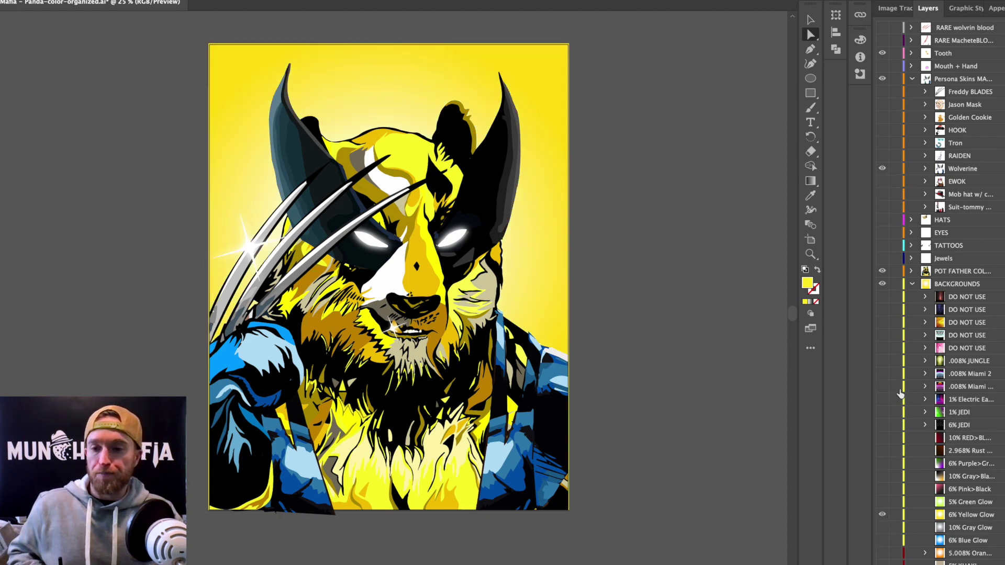
Step: Hide the panda colours, Wolverine skin and Tooth layer, and swap the 6% Yellow Glow background for 6% JEDI
left_click(881, 272)
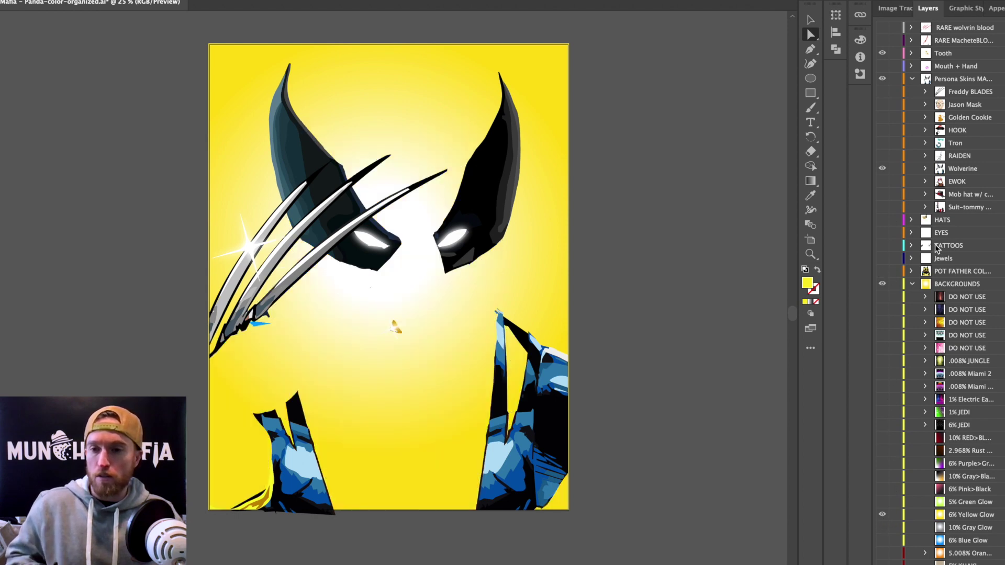
left_click(882, 169)
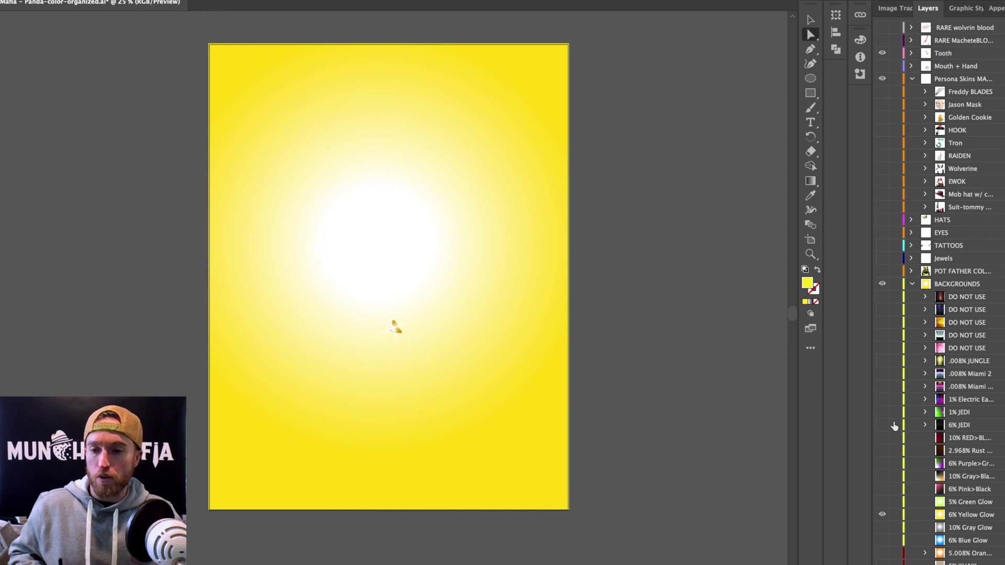
left_click(882, 516)
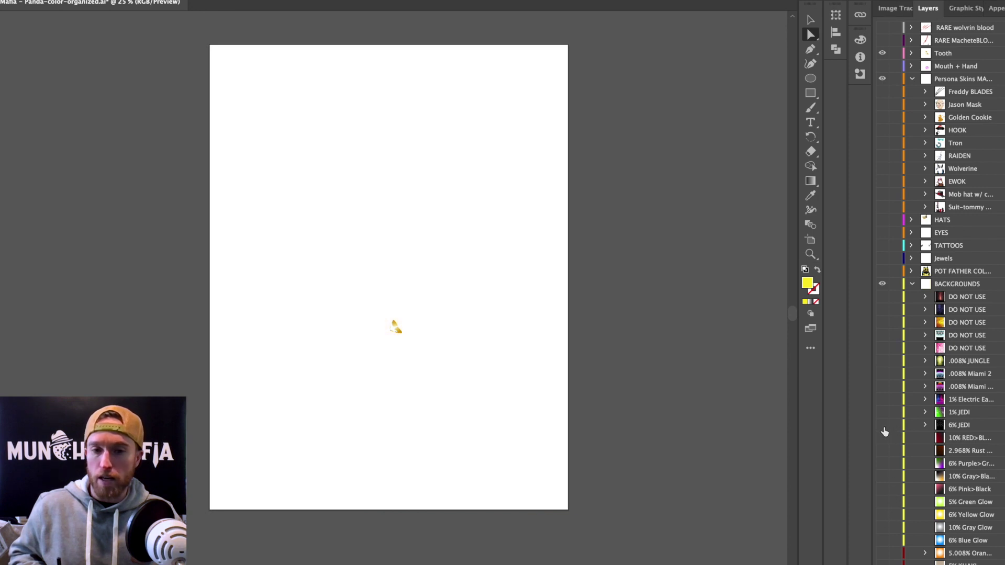
left_click(884, 427)
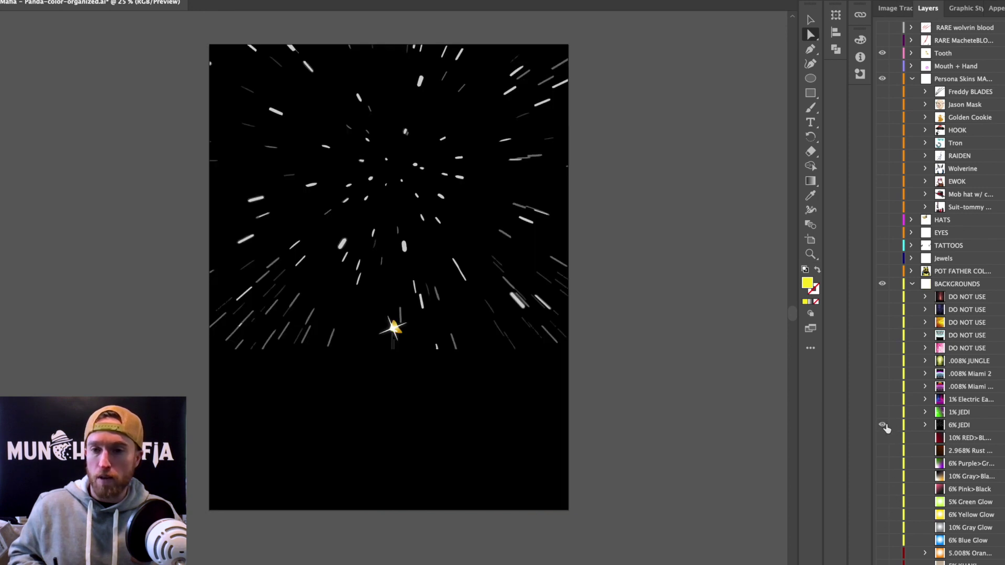
left_click(883, 55)
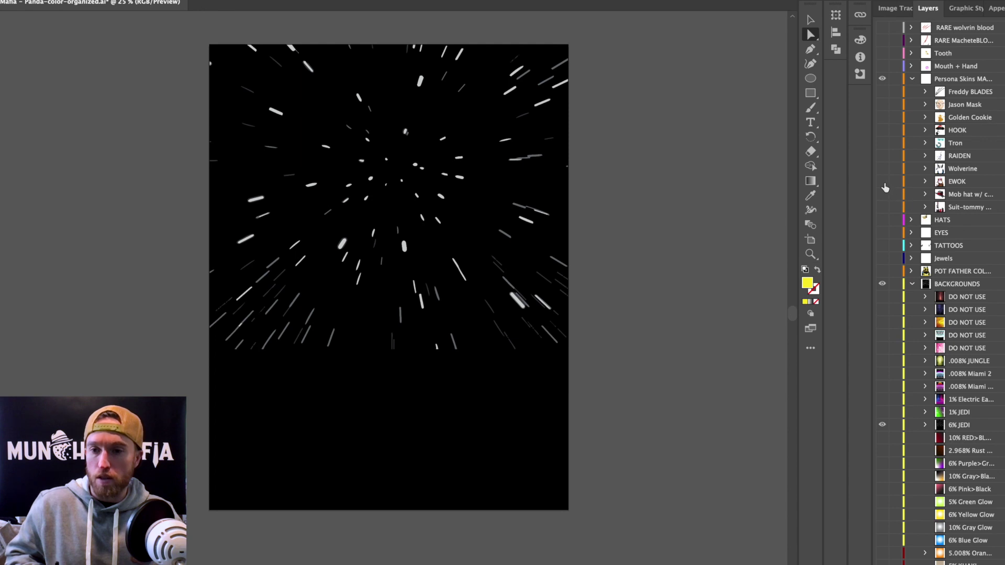
Step: Show the panda with the 20% CAMO colours instead of the yellow DO NOT USE variant, and add the EWOK skin
left_click(912, 271)
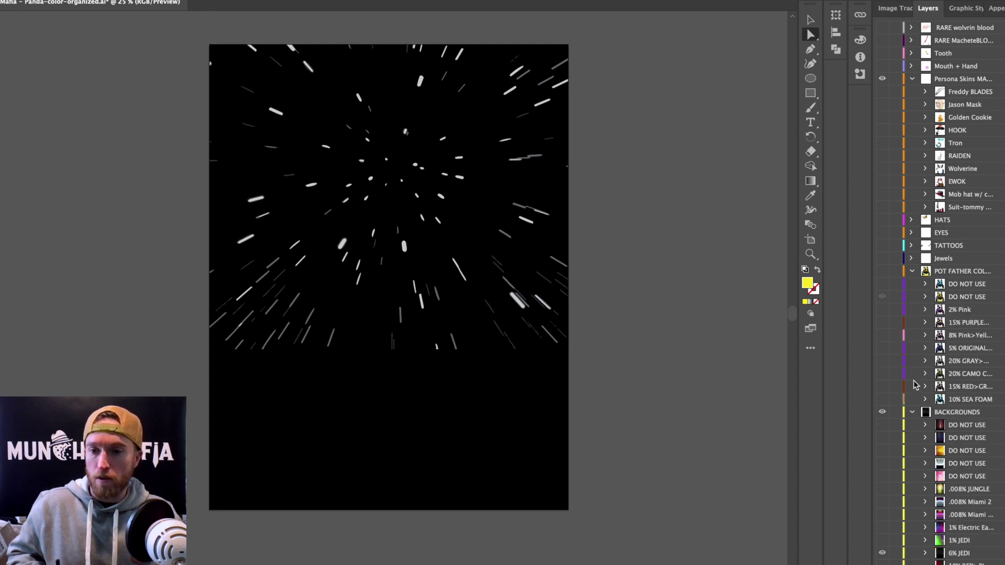
left_click(882, 271)
left_click(882, 296)
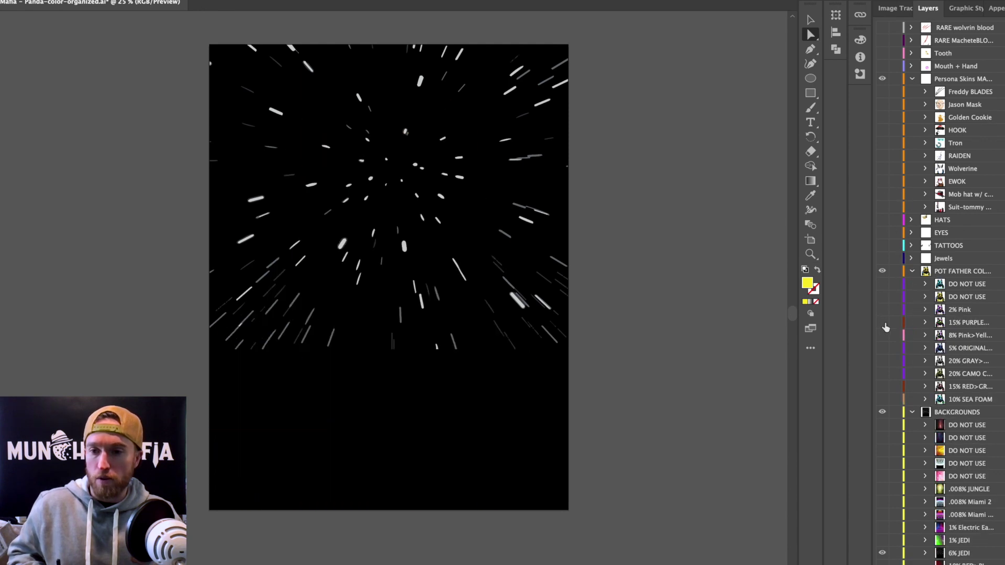
left_click(882, 373)
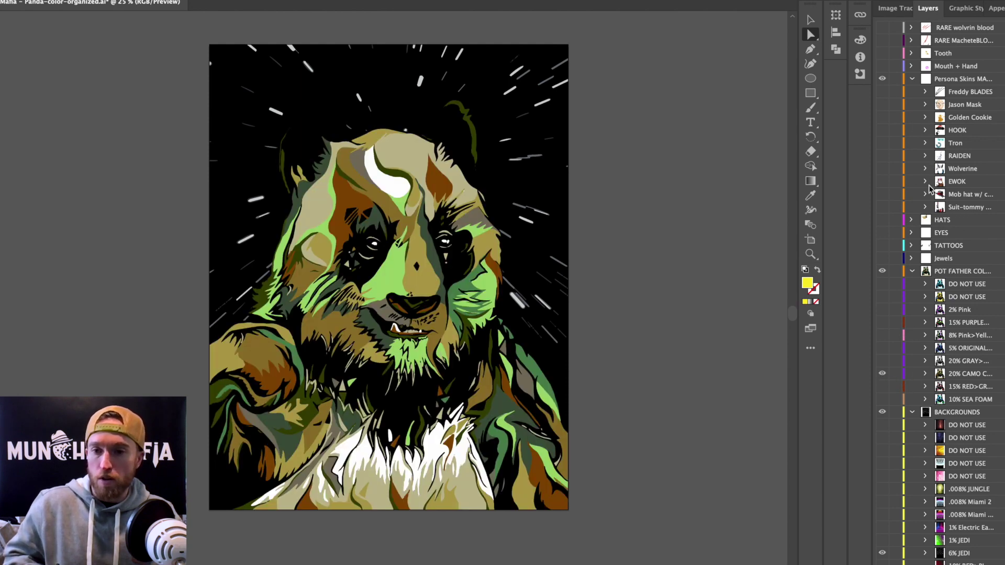
left_click(882, 181)
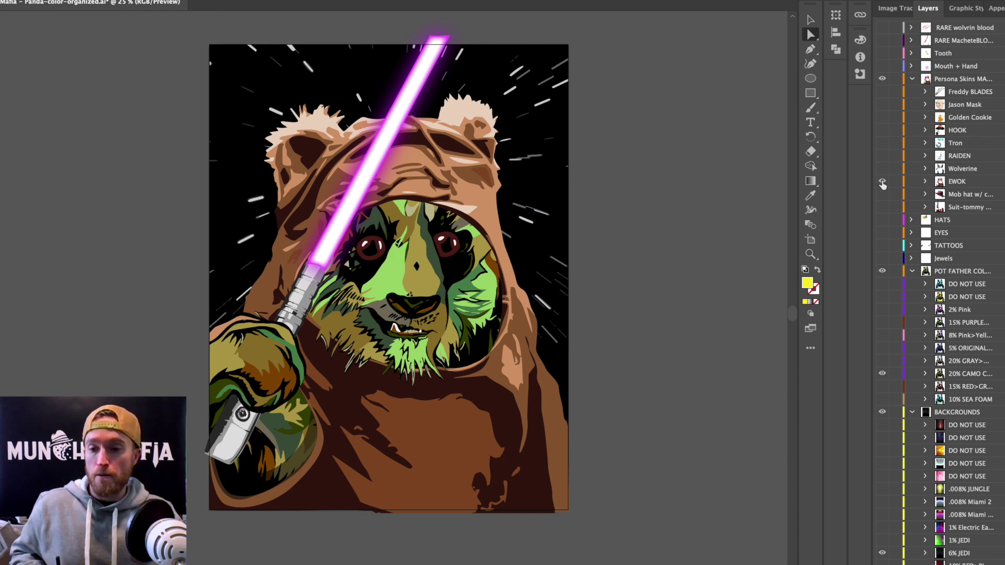
Step: Replace the 6% JEDI background with the 10% RED-to-black one and the 20% CAMO panda colours with the 15% RED variant
left_click(882, 554)
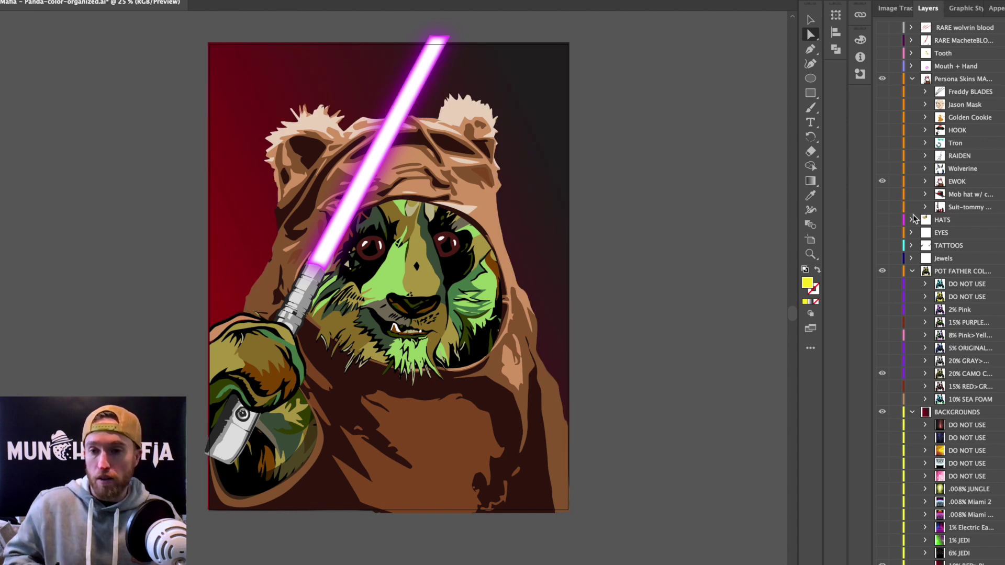
left_click(884, 374)
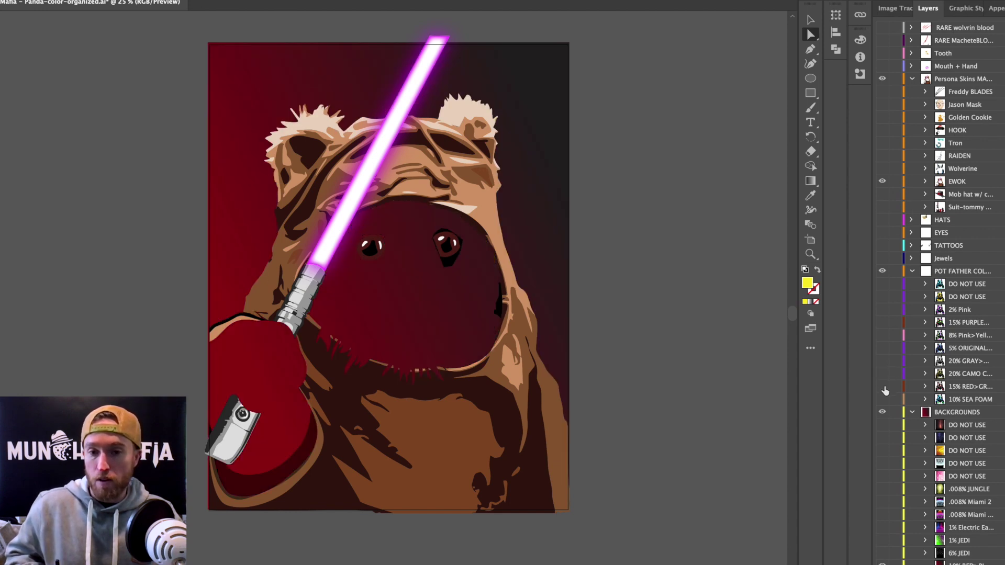
left_click(884, 386)
Step: Replace the EWOK skin with the Mob hat and Suit-tommy gun skins, toggling the suit to compare the panda without it
left_click(882, 181)
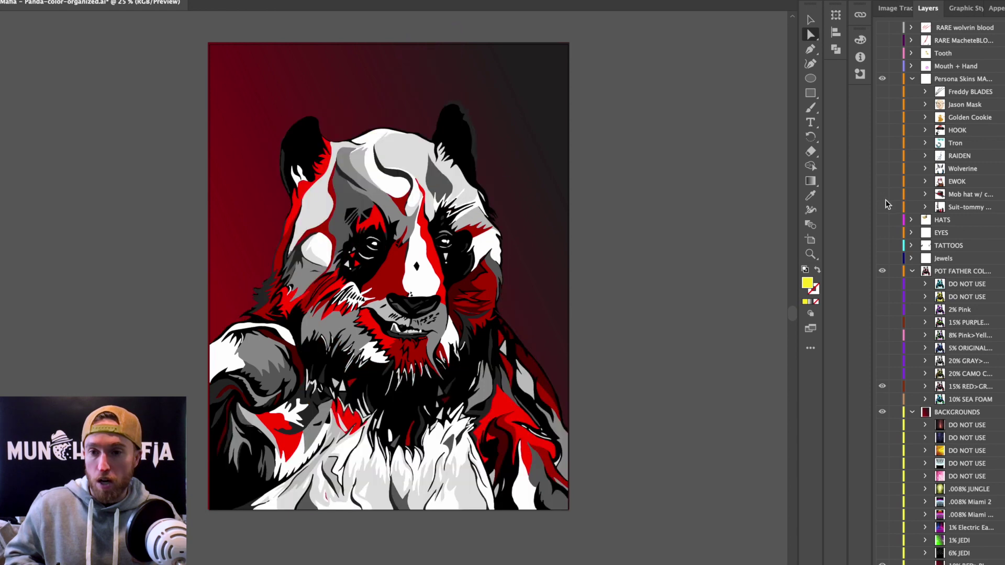
left_click(882, 195)
left_click(883, 207)
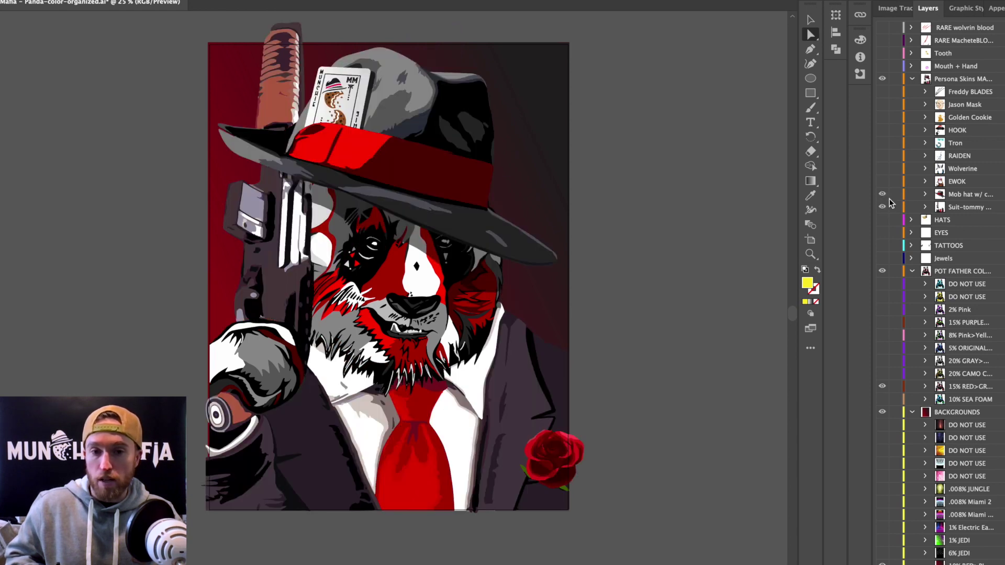
left_click(884, 208)
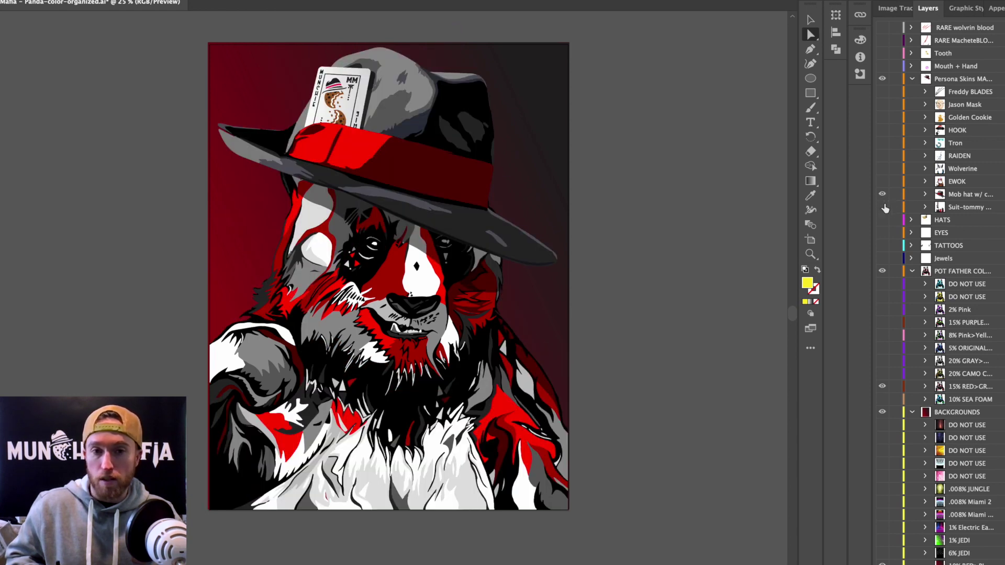
left_click(883, 208)
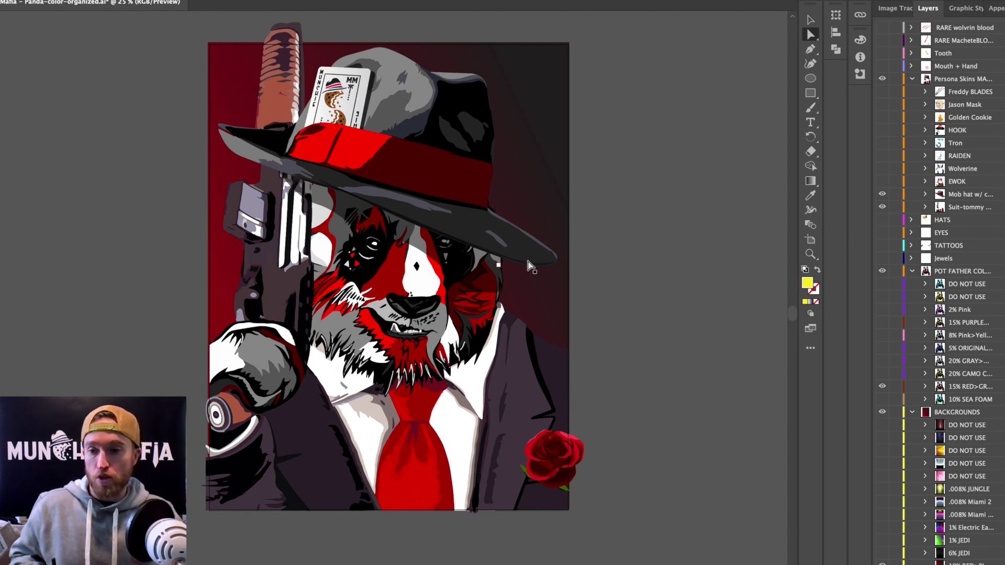
Step: Add the 5% Mob Style glasses from the EYES layer and the 20% Cigar from Mouth + Hand in place of the .02% Bubble
left_click(911, 233)
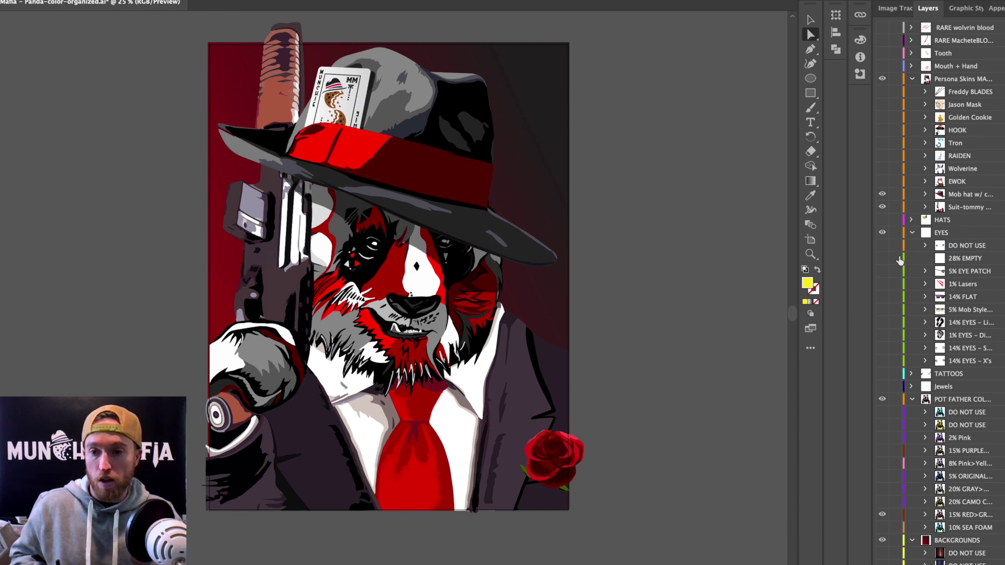
left_click(881, 310)
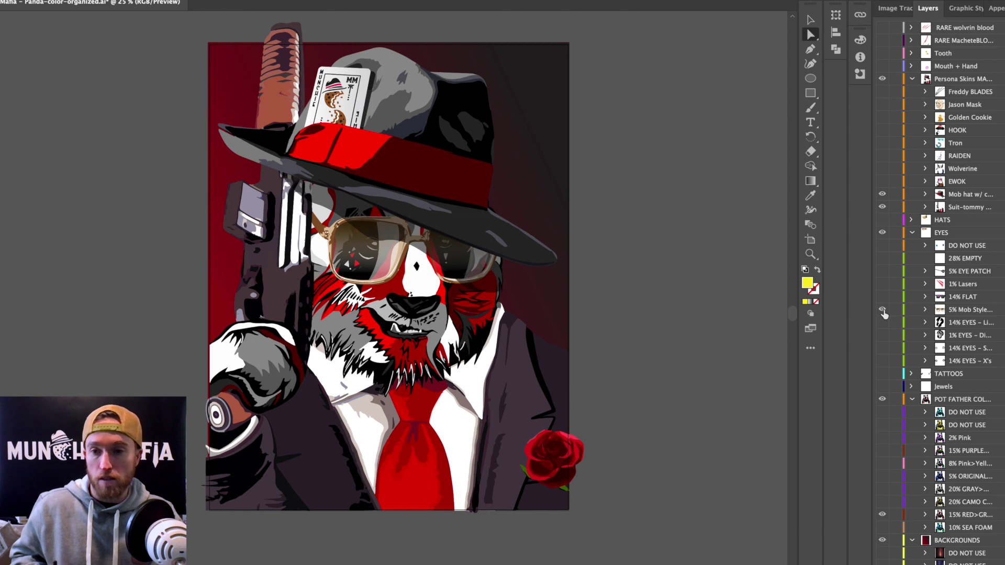
left_click(911, 66)
left_click(881, 66)
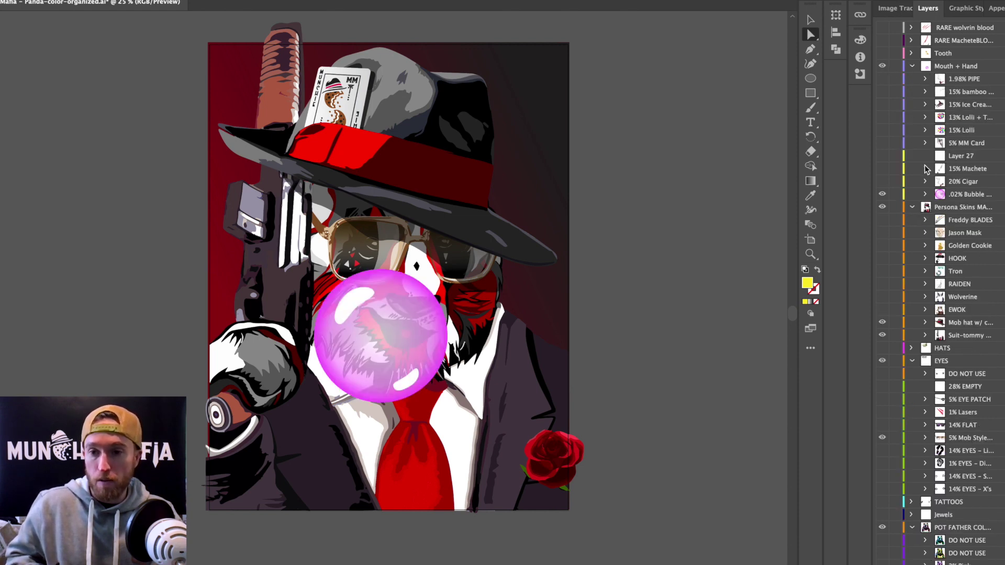
left_click(882, 195)
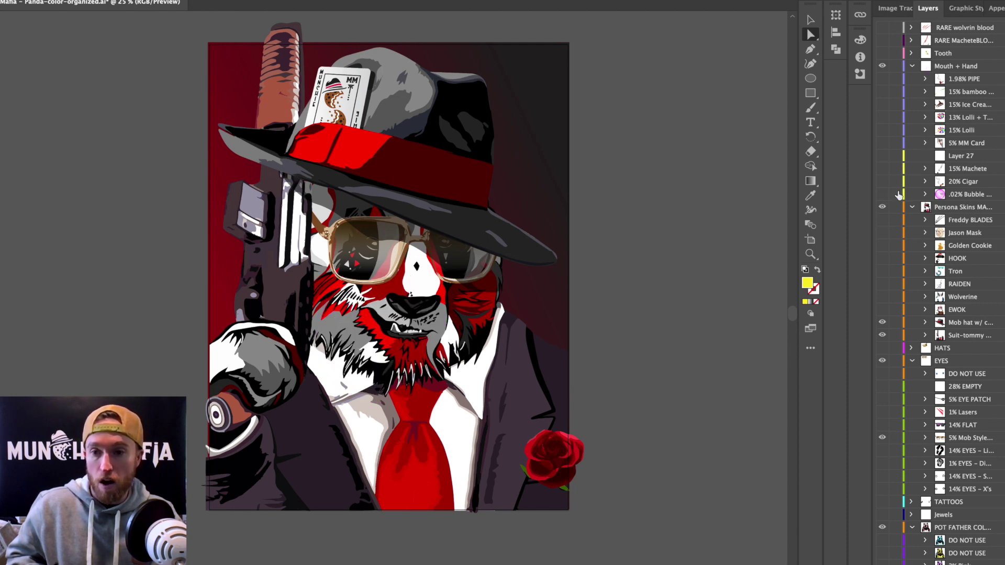
left_click(882, 182)
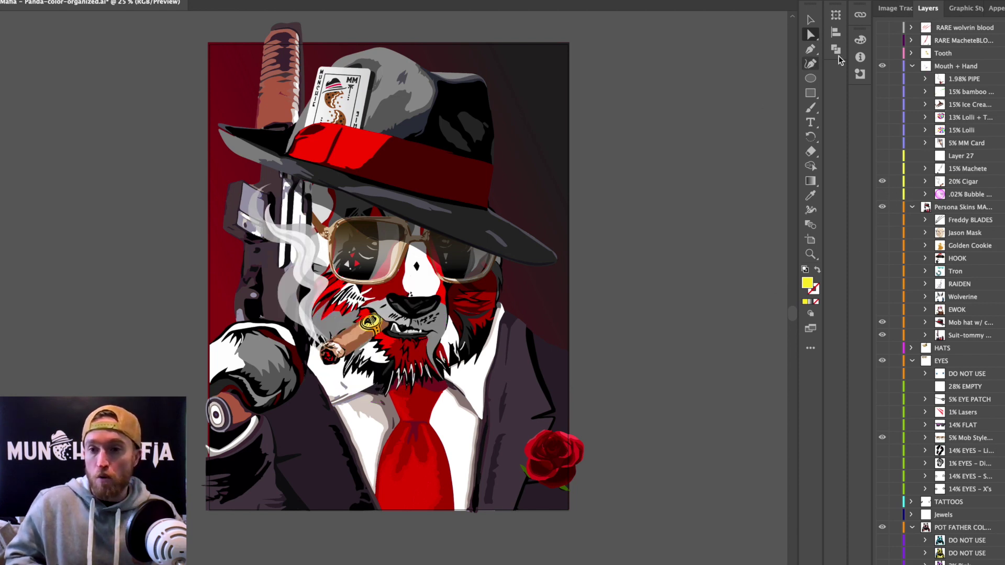
left_click(911, 67)
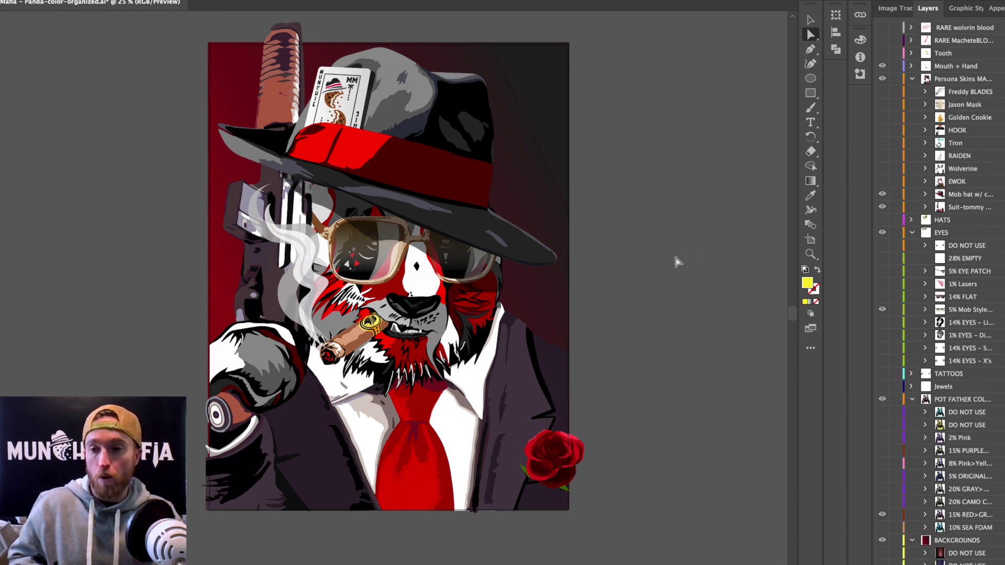
Step: Hide the Mouth + Hand layer, the Mob hat and Suit-tommy gun skins, and the 5% Mob Style glasses
left_click(882, 66)
left_click_drag(882, 207, 882, 194)
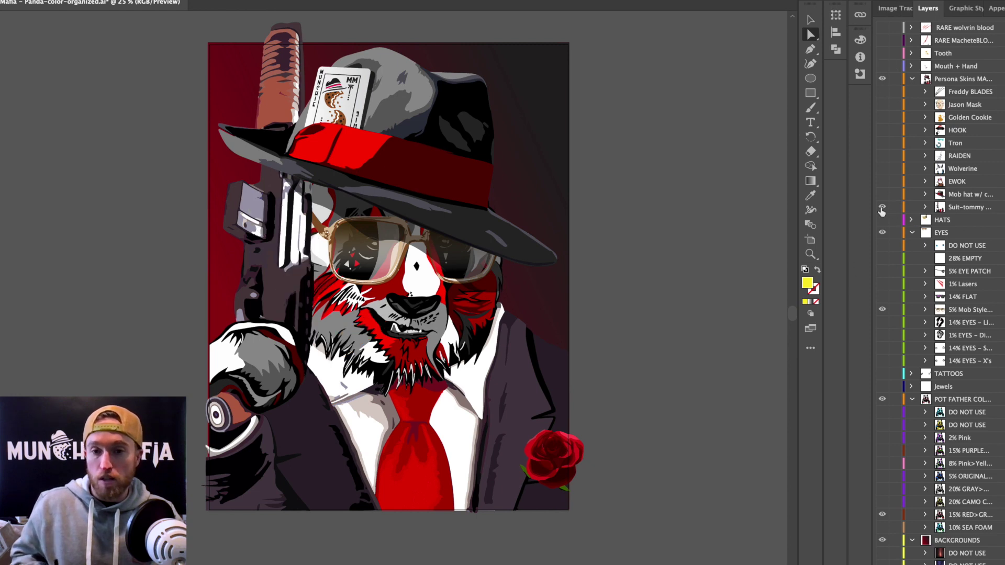
left_click(882, 309)
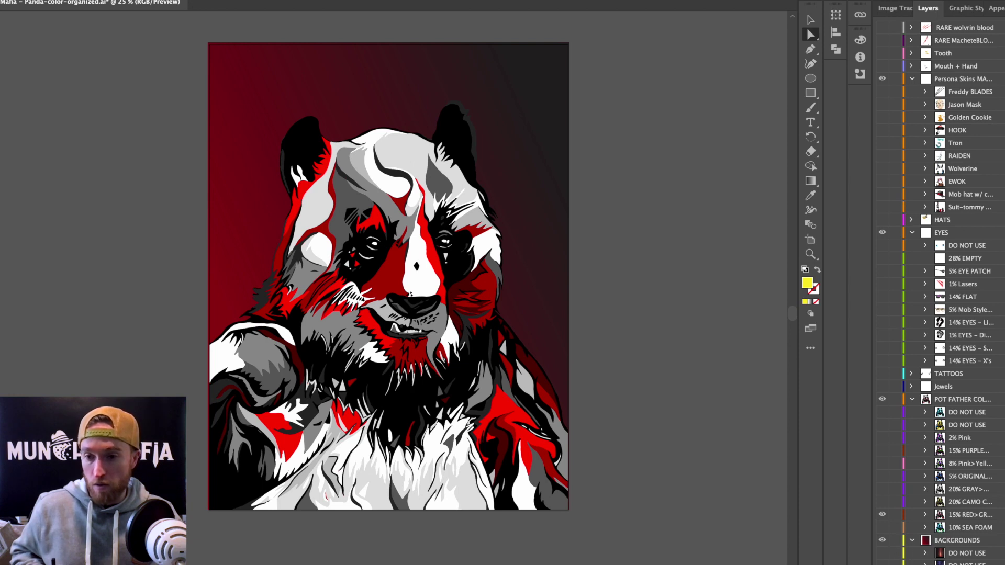
scroll(968, 314, "down", 5)
scroll(995, 317, "up", 5)
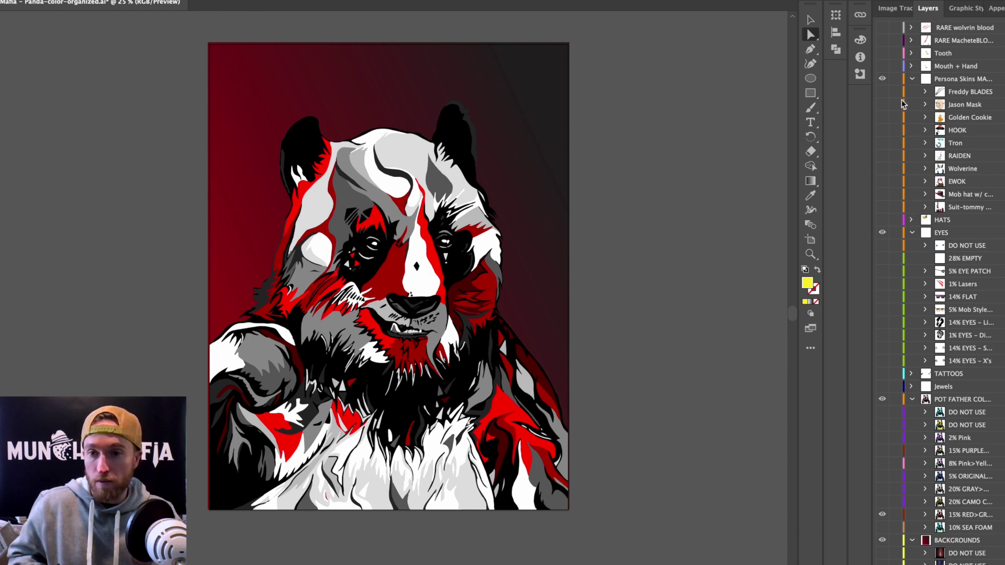
Step: Show the Freddy BLADES skin together with the Mob hat, and hide the playing card on the hat
left_click(882, 92)
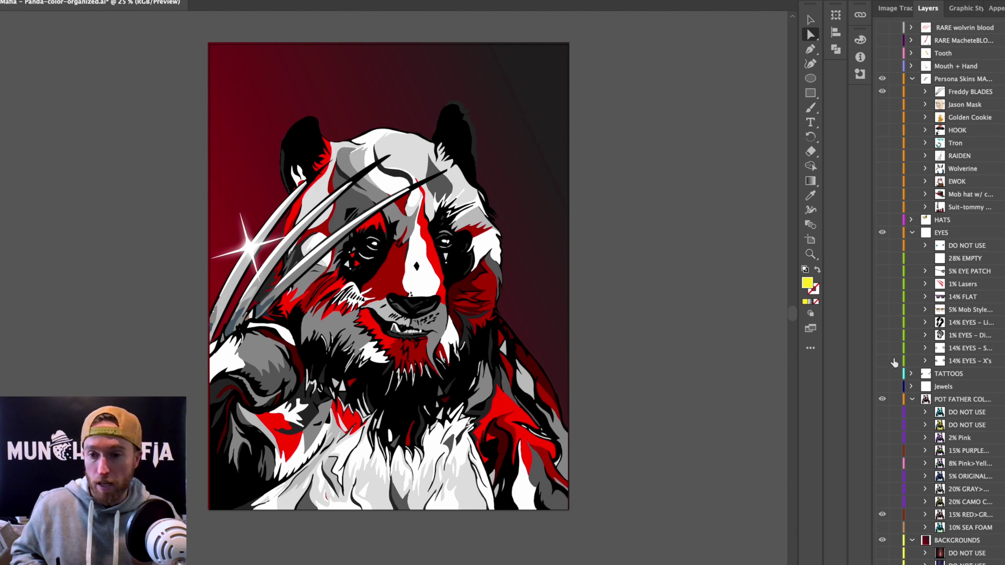
left_click(882, 195)
left_click(883, 195)
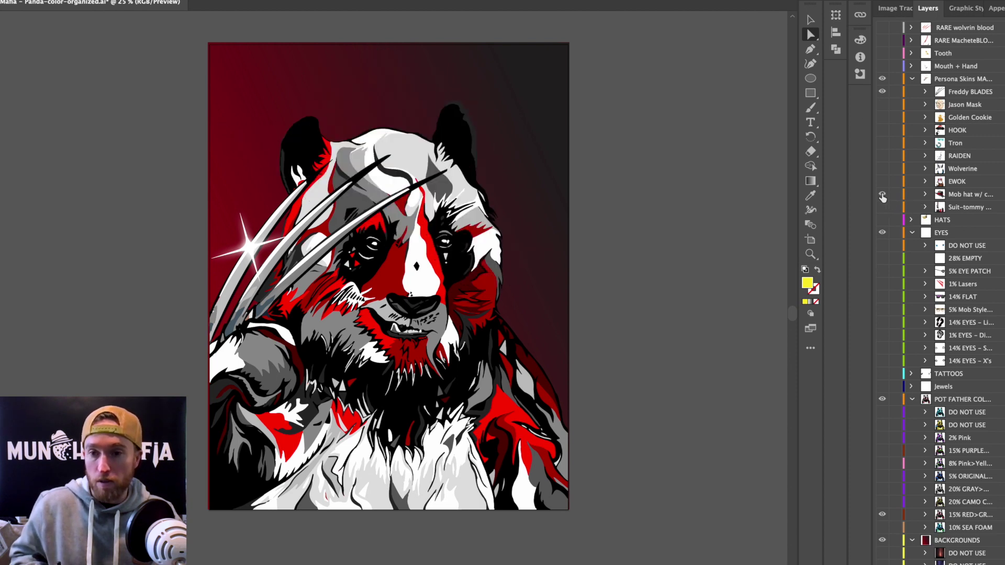
left_click(882, 195)
left_click(926, 194)
left_click(883, 207)
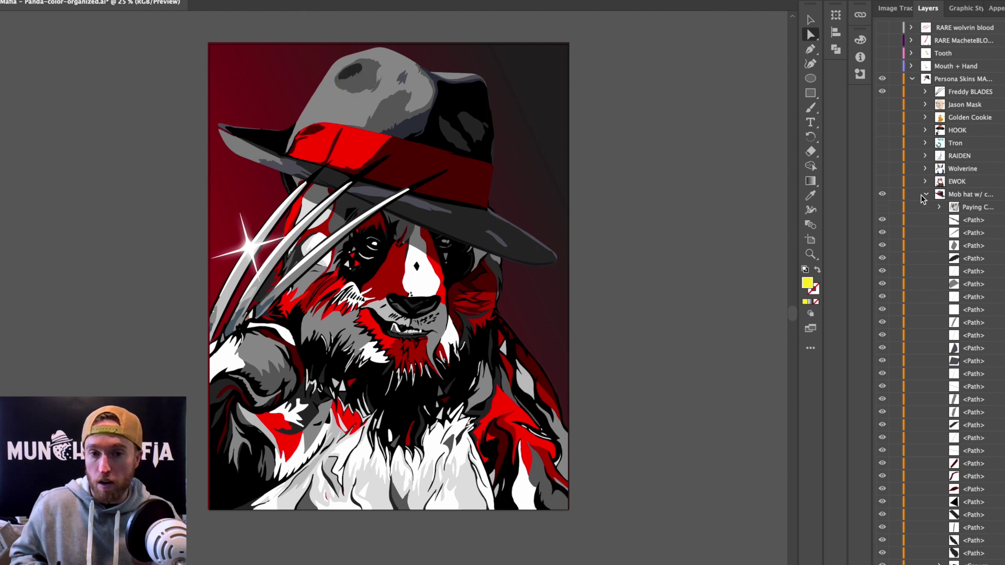
left_click(926, 194)
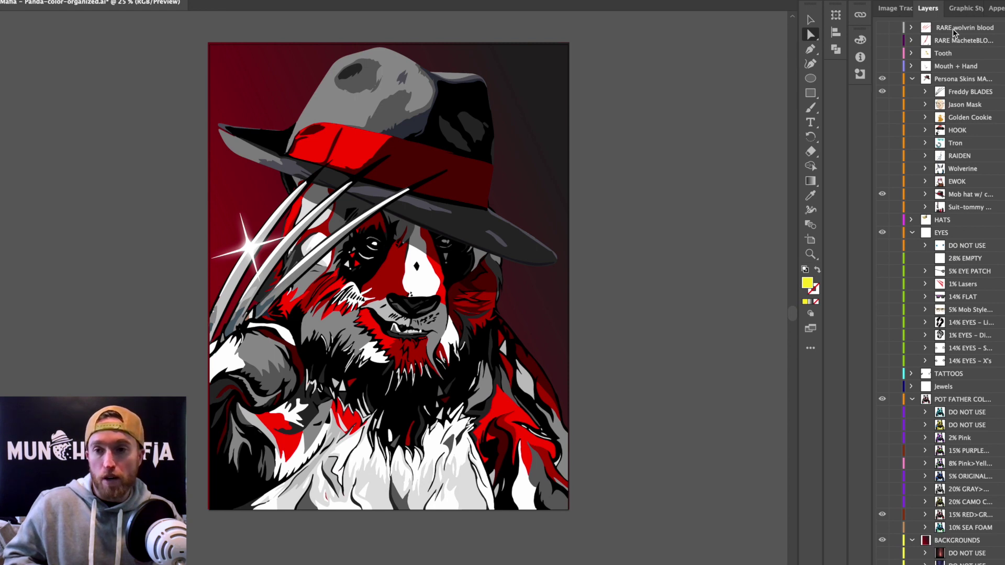
Step: Show the RARE wolvrin blood layer over the blades and add the spiral 14% EYES variant
left_click(882, 27)
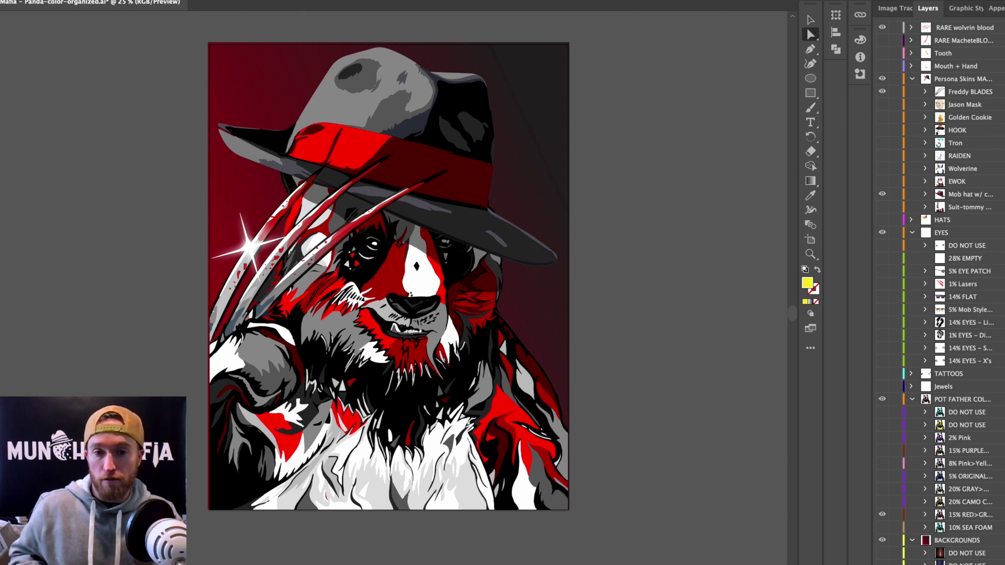
scroll(968, 361, "down", 7)
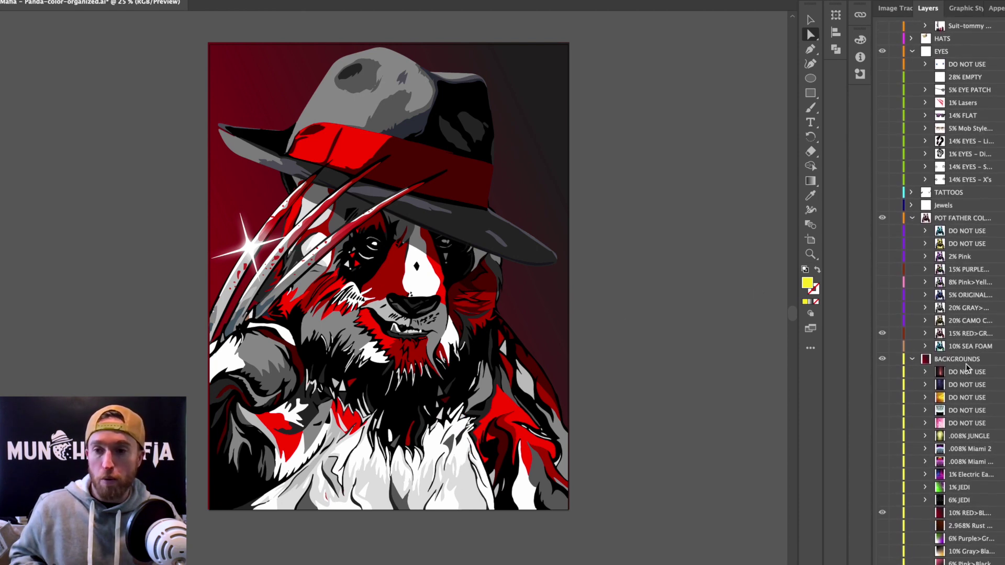
scroll(969, 324, "up", 4)
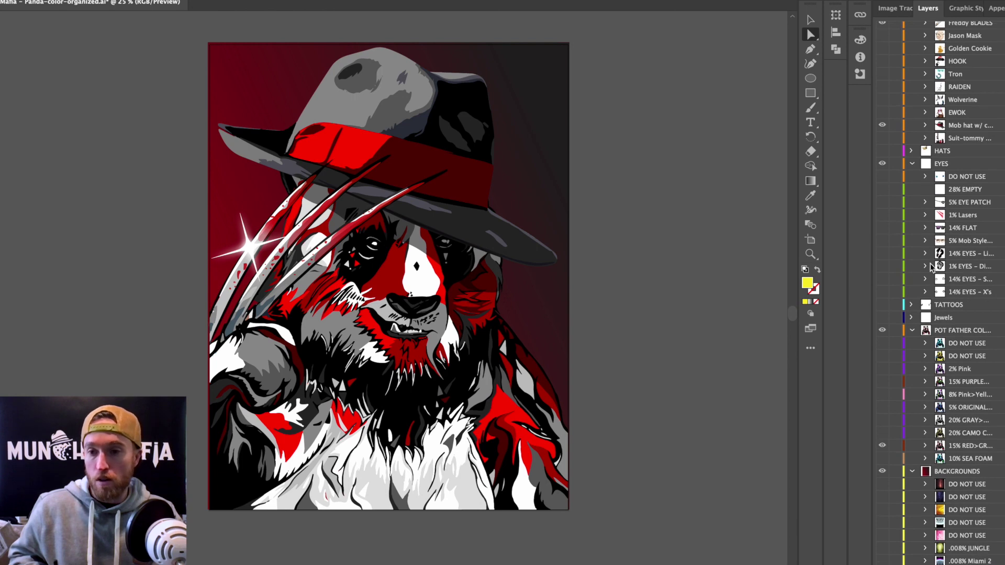
left_click(882, 281)
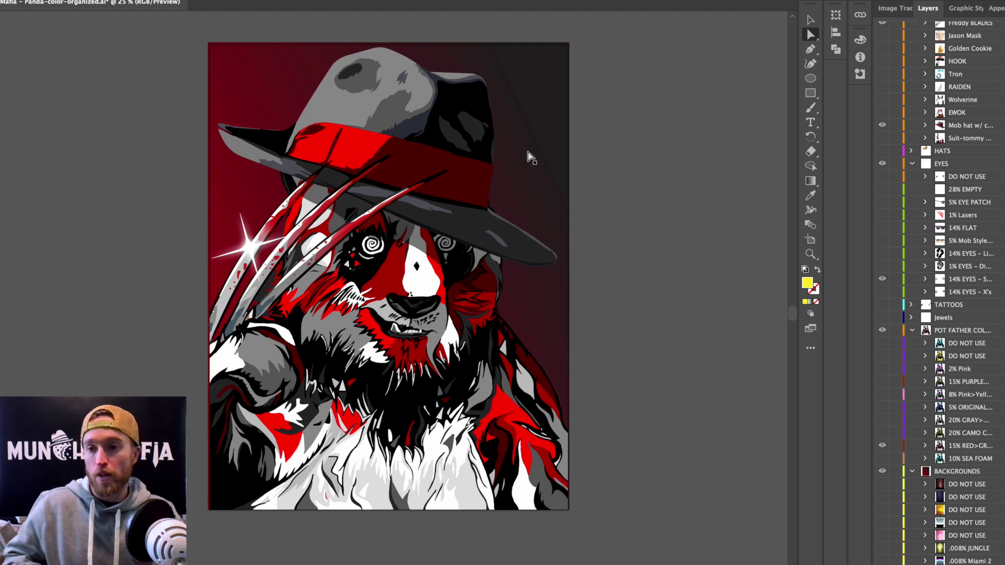
Step: Hide the RARE wolvrin blood layer and the Mob hat, and replace the Freddy BLADES skin with the Jason Mask
scroll(942, 84, "up", 2)
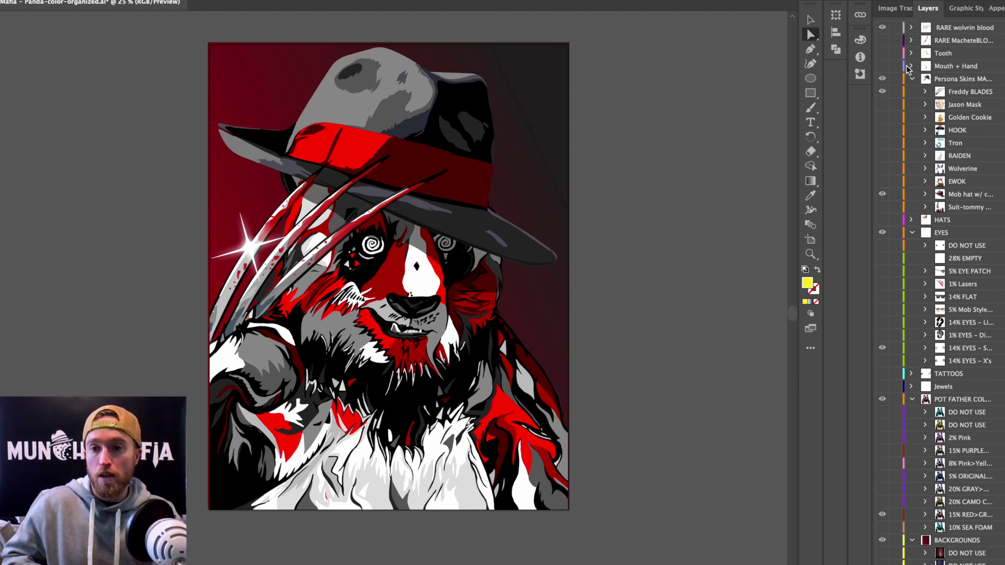
left_click(882, 27)
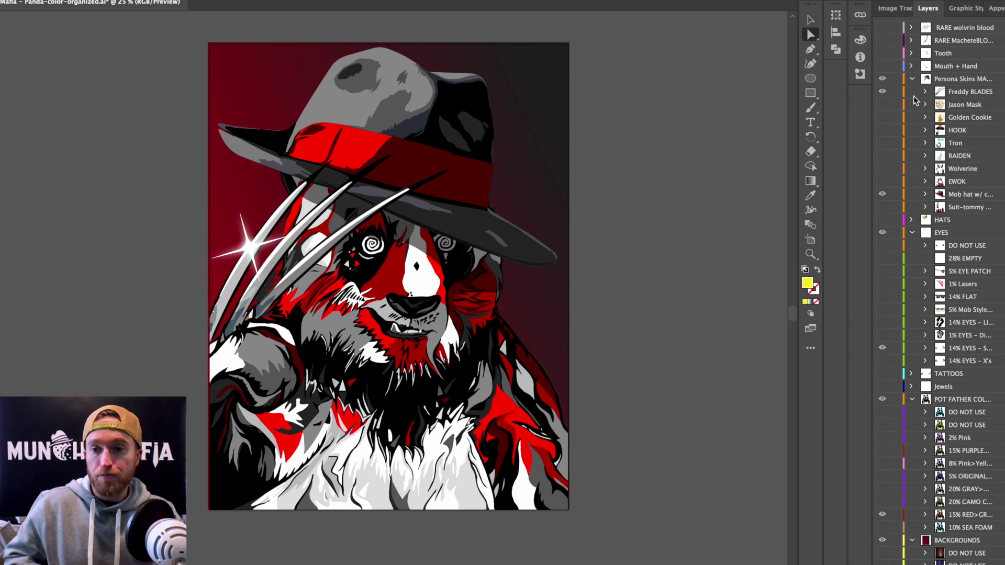
left_click(882, 91)
left_click(882, 104)
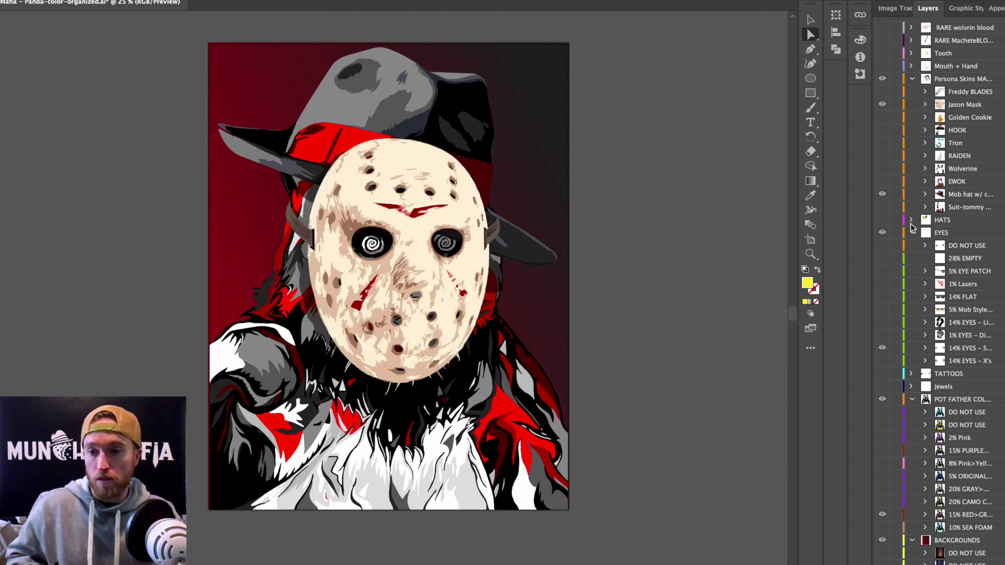
left_click(882, 194)
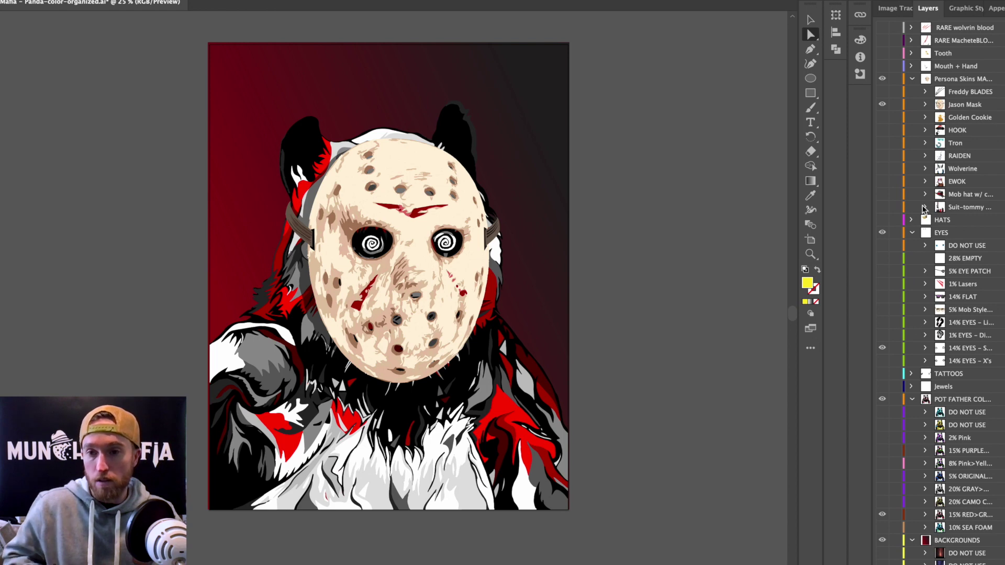
Step: Show the Mouth + Hand layer with the 15% Machete in place of the 20% Cigar
left_click(912, 67)
left_click(882, 66)
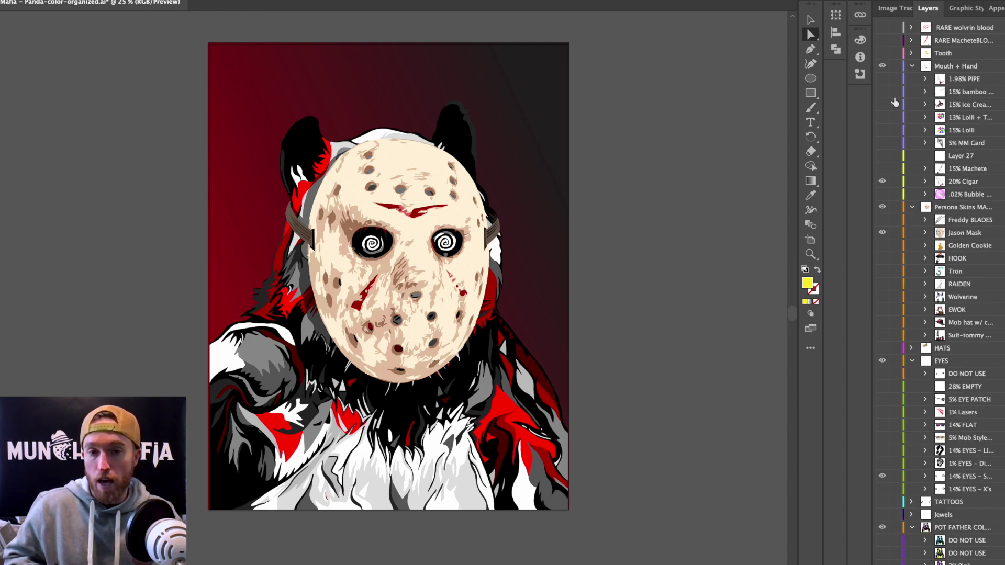
left_click(882, 181)
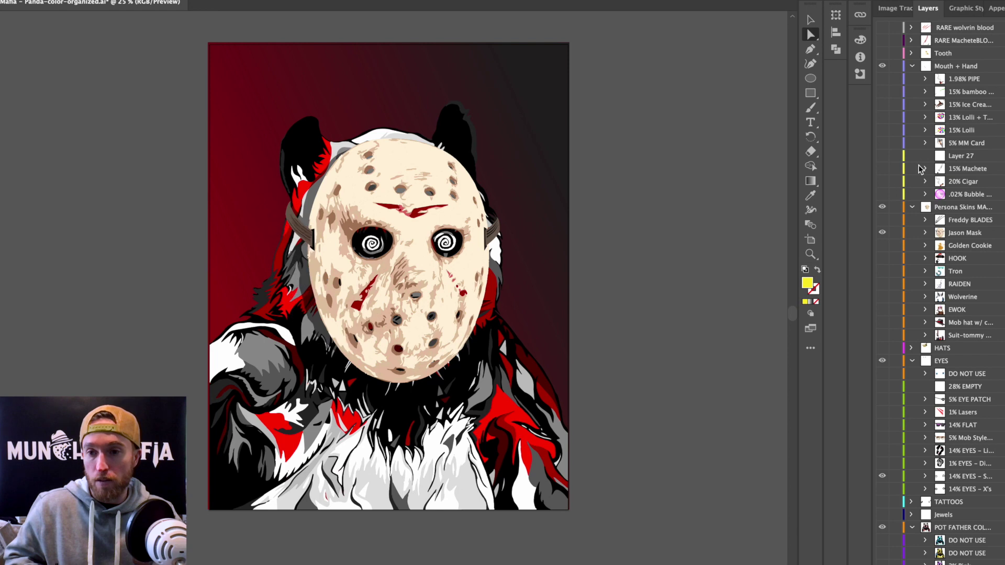
left_click(882, 168)
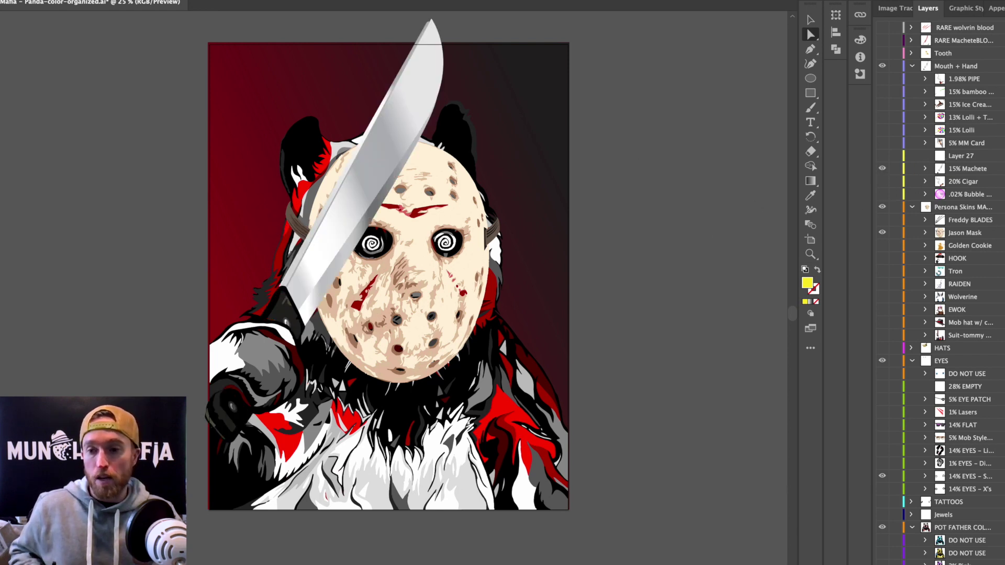
Step: Replace the 10% RED background with the dark blue DO NOT USE one, and the spiral eyes with 14% EYES - X's
scroll(939, 457, "down", 15)
left_click(882, 433)
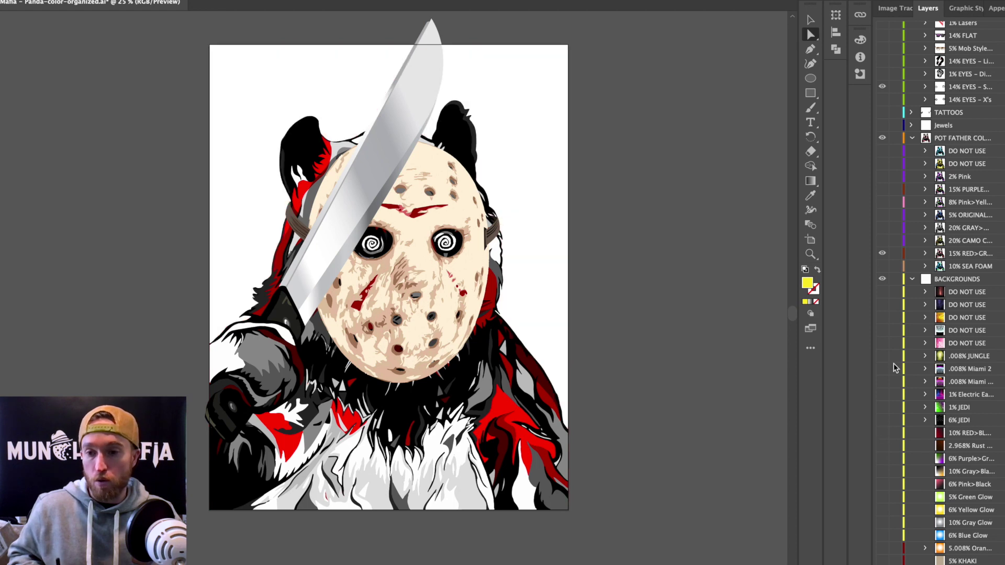
left_click(882, 305)
scroll(927, 320, "up", 5)
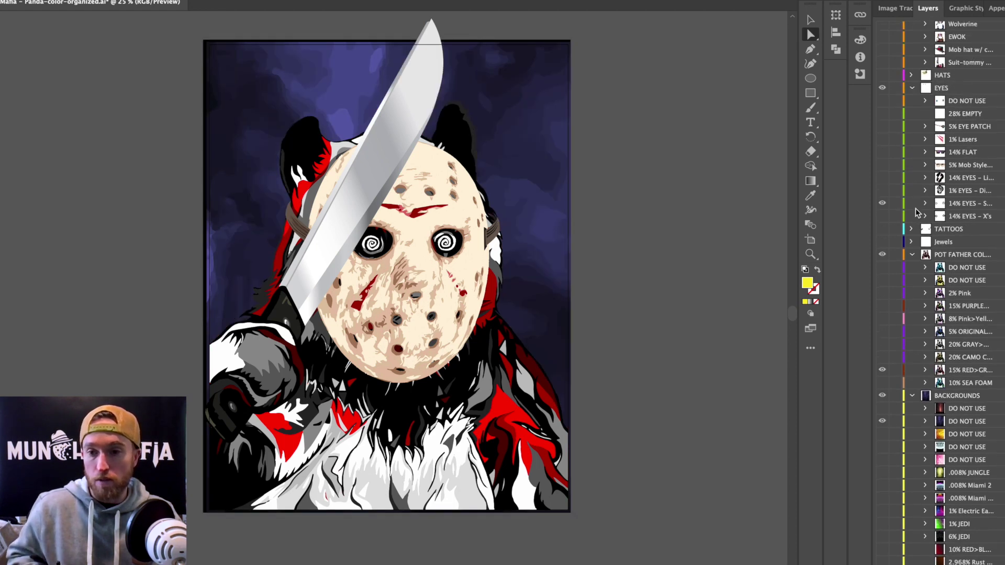
left_click(882, 215)
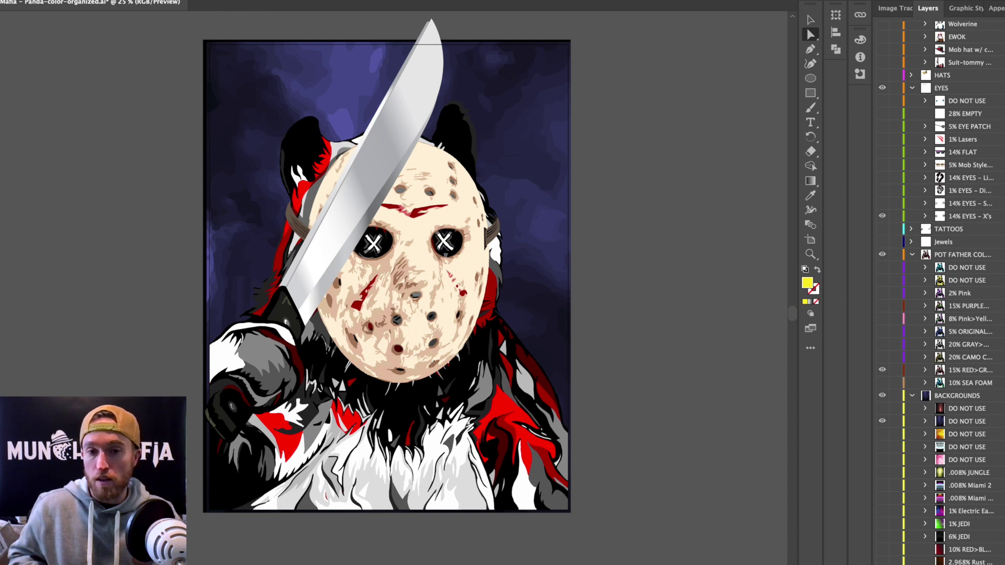
Step: Toggle the RARE machete blood layer to compare the blade with and without it, leaving it hidden
scroll(942, 293, "up", 10)
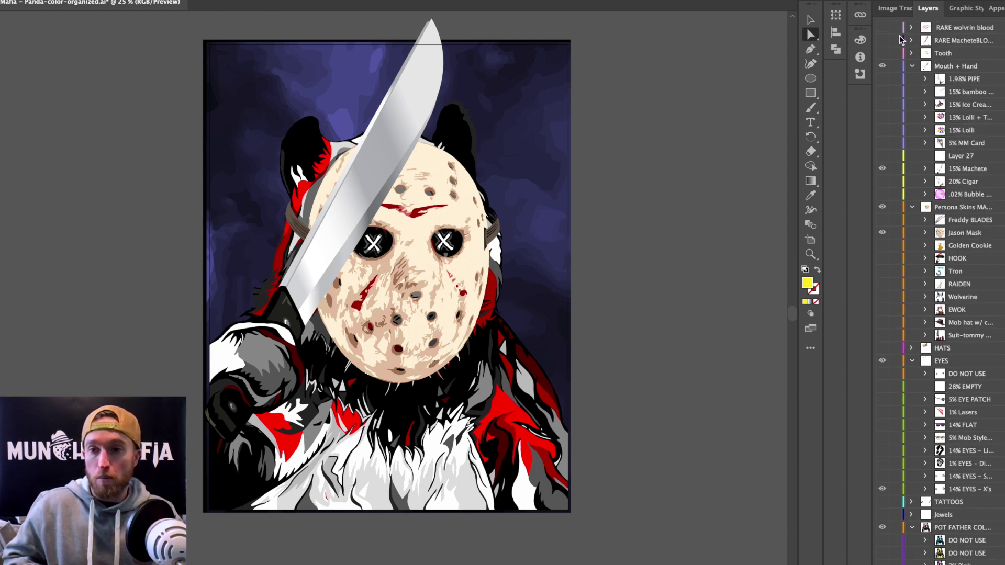
left_click(883, 42)
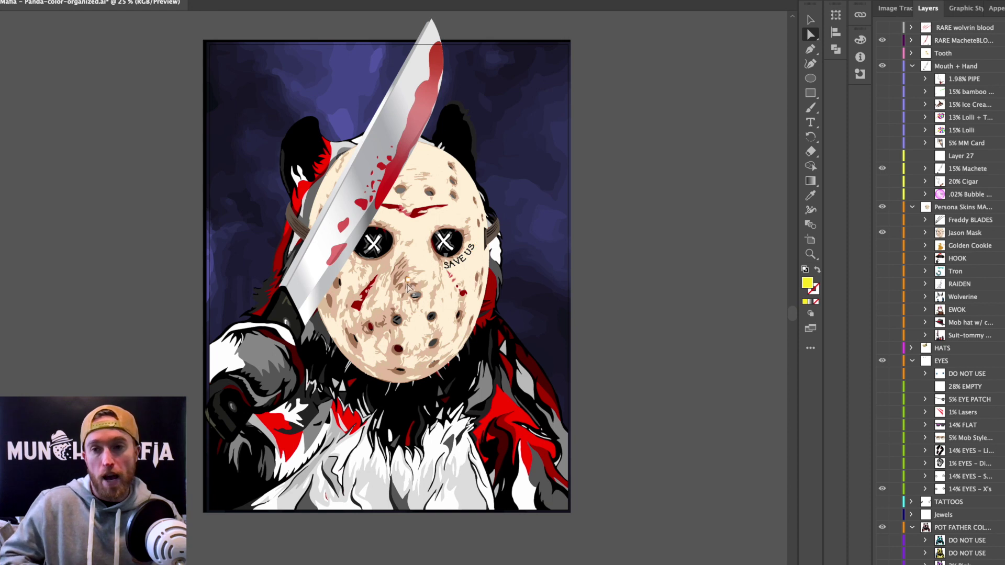
left_click(882, 41)
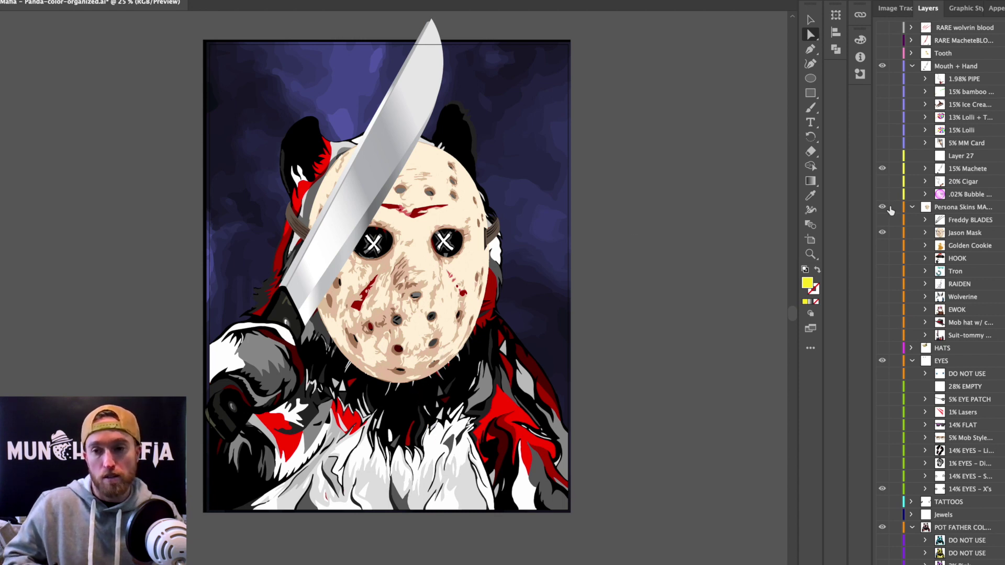
left_click(882, 42)
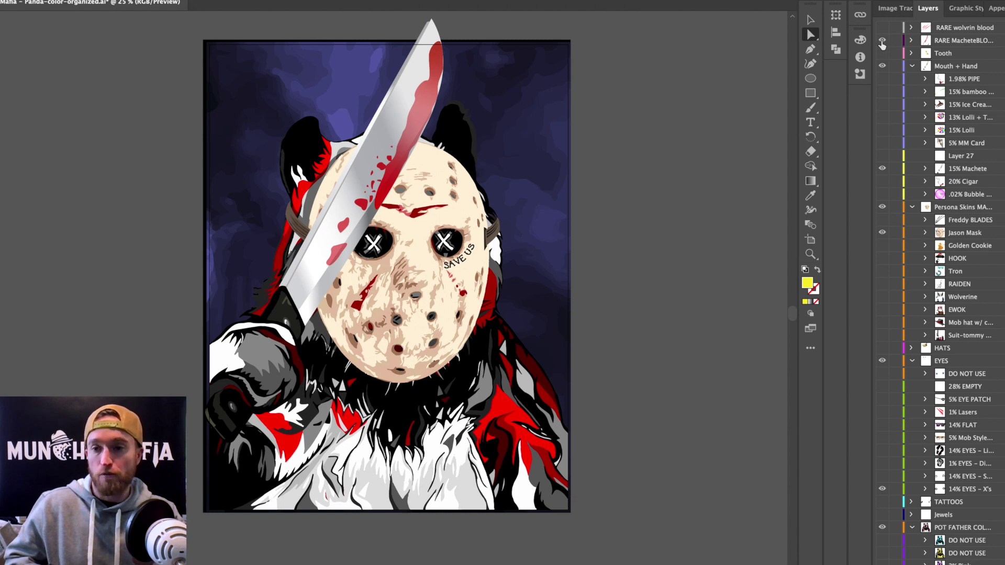
left_click(882, 41)
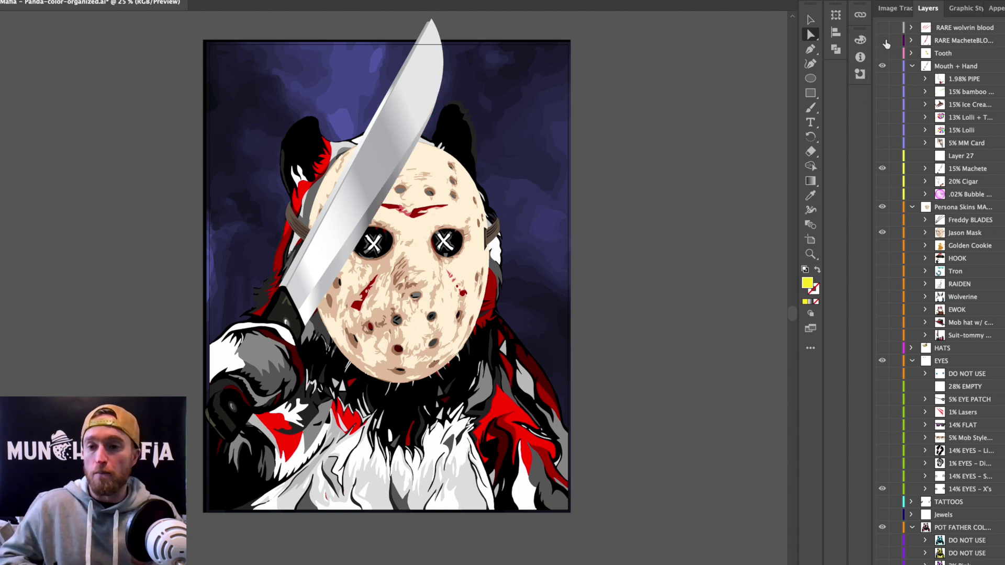
Step: Collapse the Mouth + Hand and POT FATHER colour groups, and hide the Jason Mask, Mouth + Hand layer, dark blue background and X's eyes
left_click(911, 67)
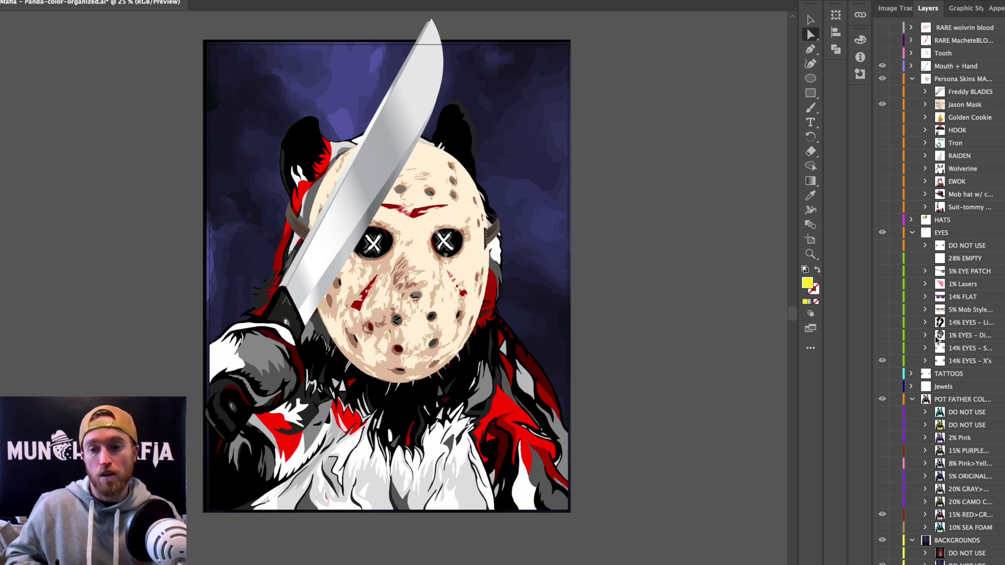
left_click(912, 400)
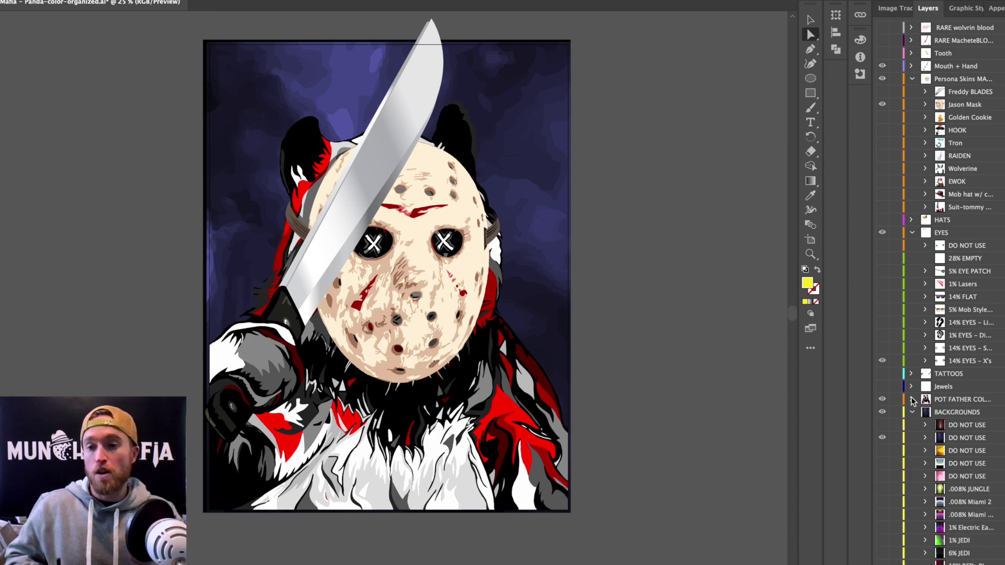
left_click(882, 106)
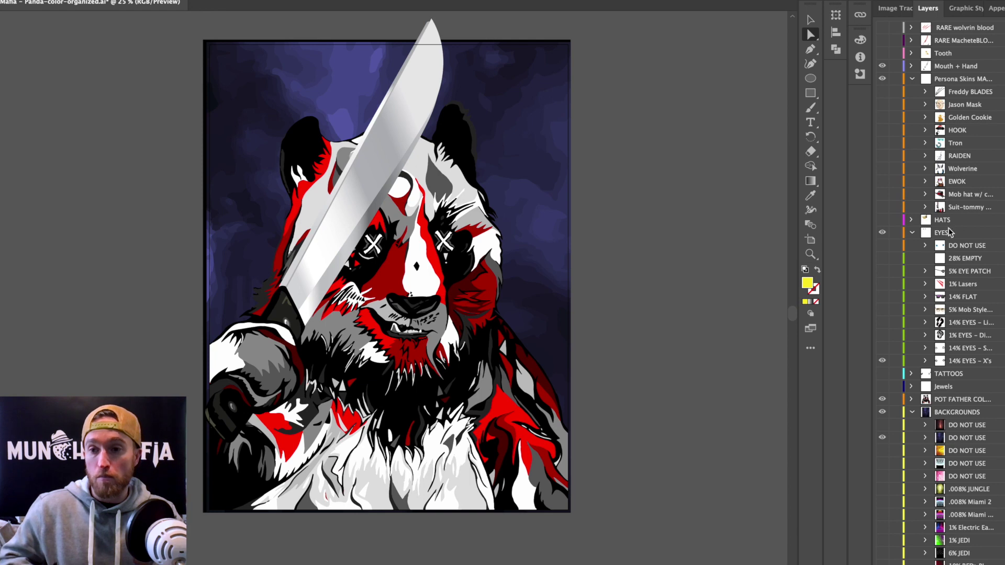
left_click(882, 67)
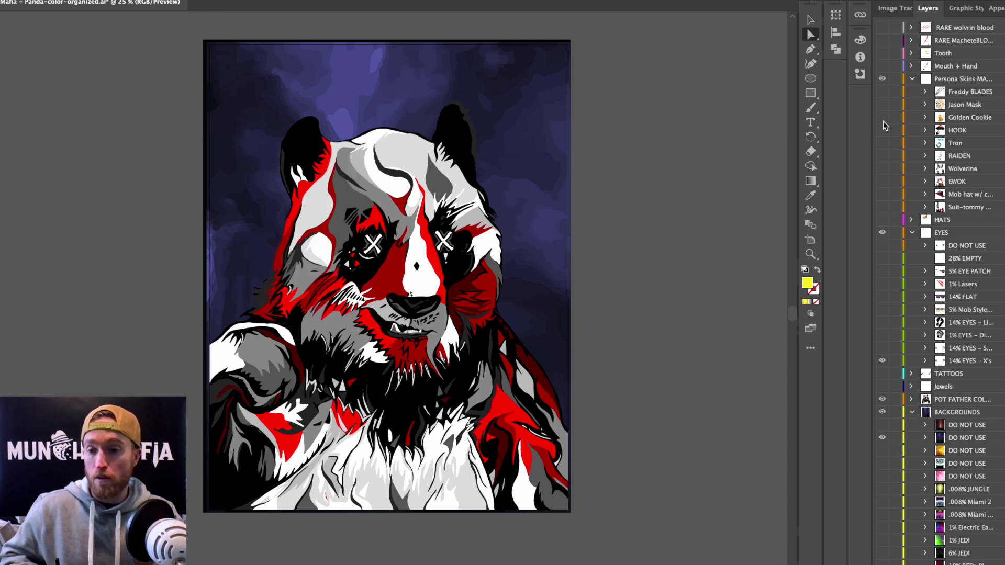
left_click(882, 438)
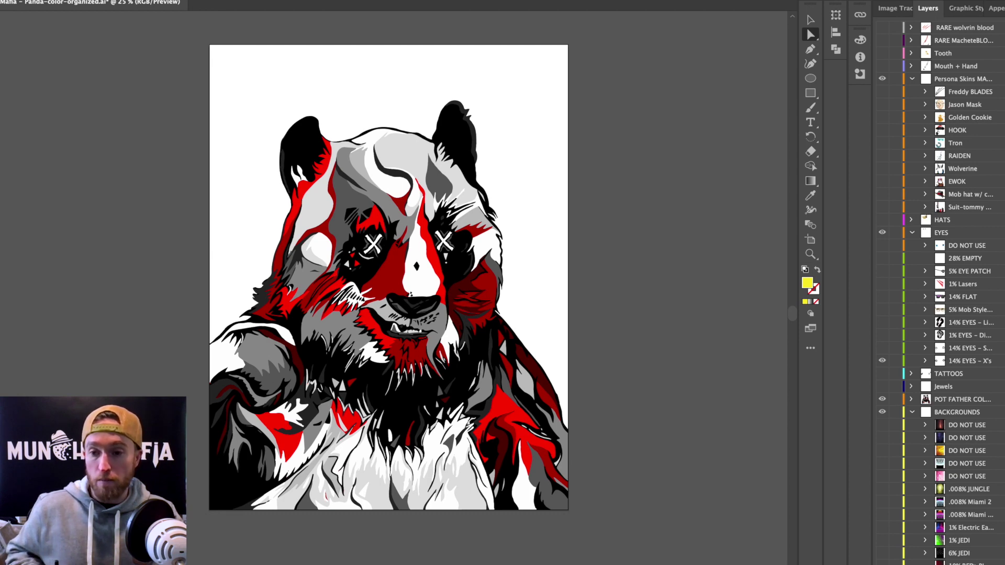
scroll(937, 293, "down", 5)
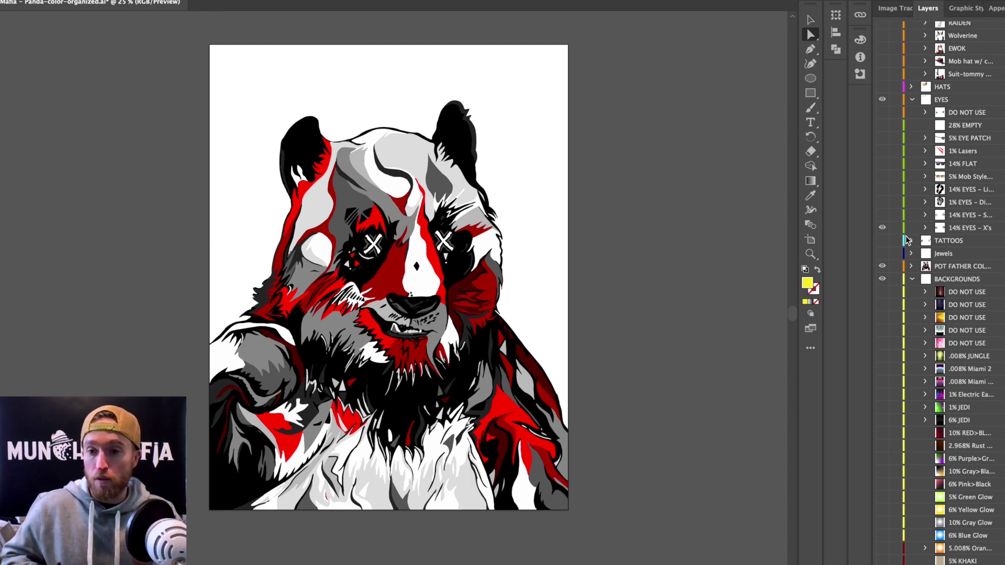
left_click(882, 229)
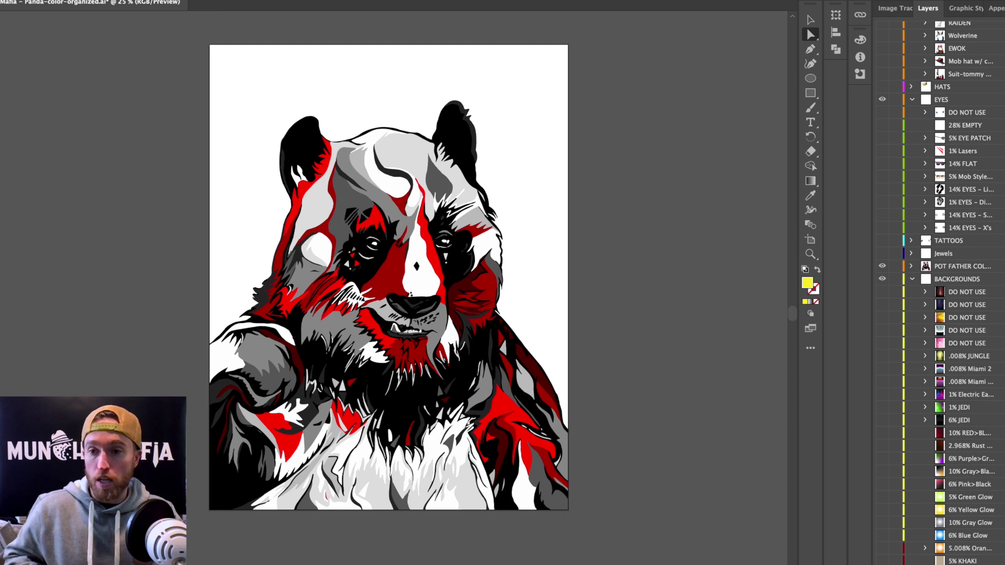
Step: Show the Golden Cookie skin from the Persona Skins group on the panda
scroll(937, 293, "up", 5)
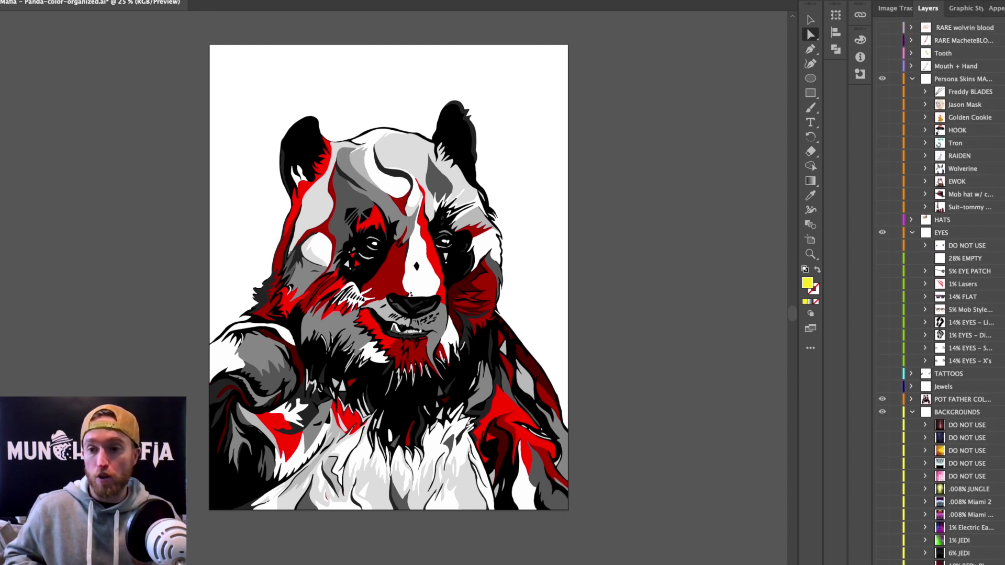
scroll(942, 293, "down", 5)
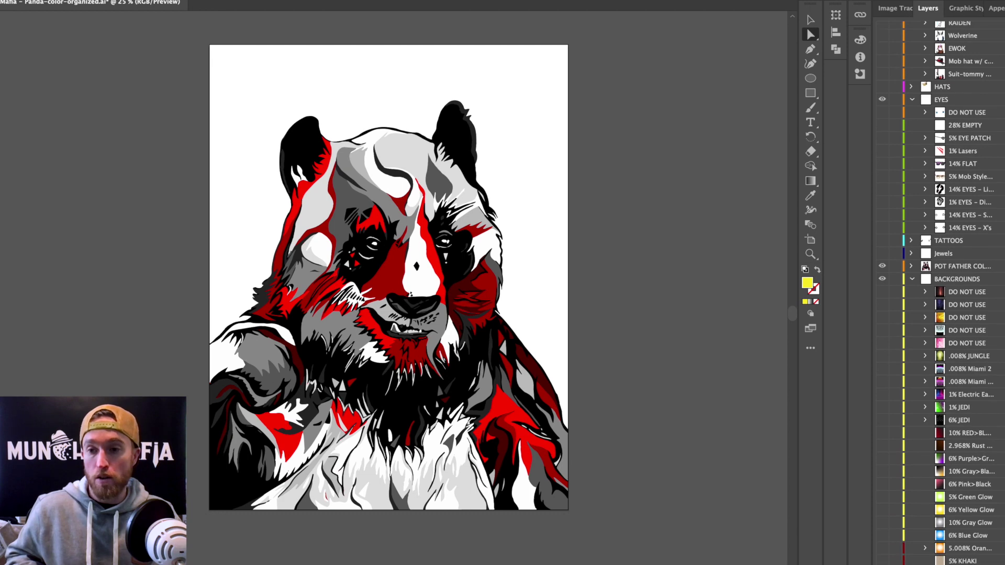
scroll(942, 293, "up", 5)
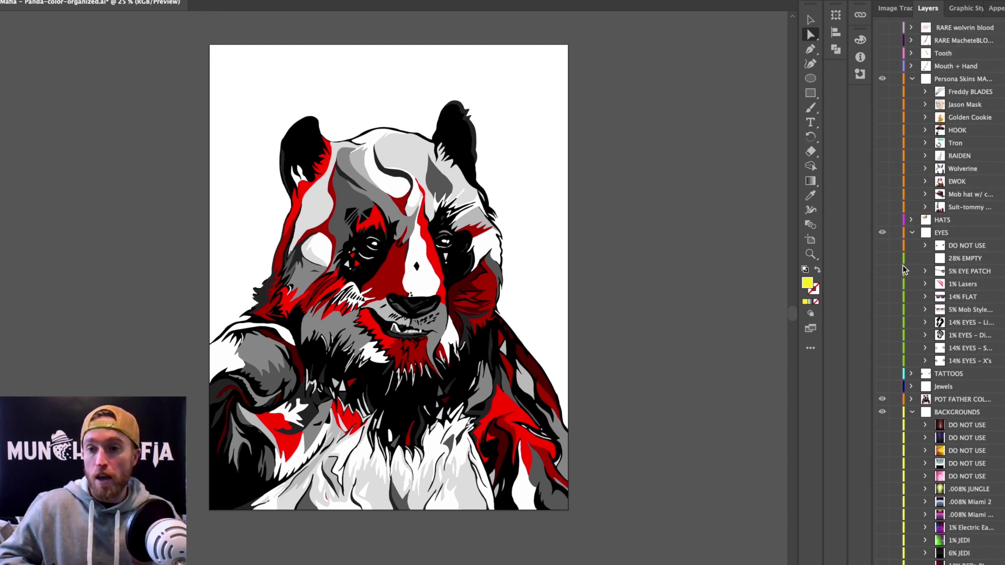
left_click(883, 119)
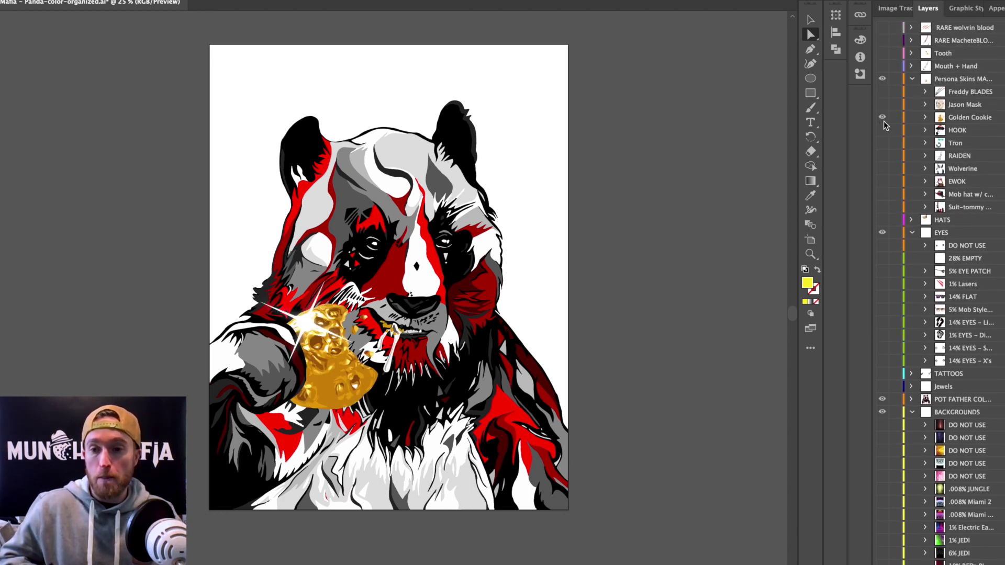
Step: Switch the panda from the 15% RED colour variant to the 20% GRAY one in the POT FATHER colour group
scroll(963, 314, "down", 5)
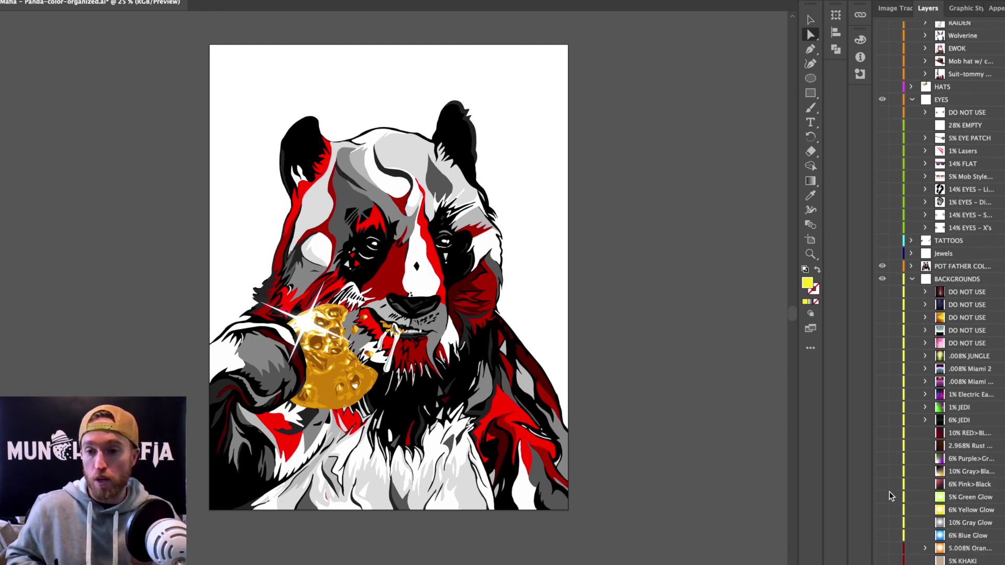
left_click(911, 266)
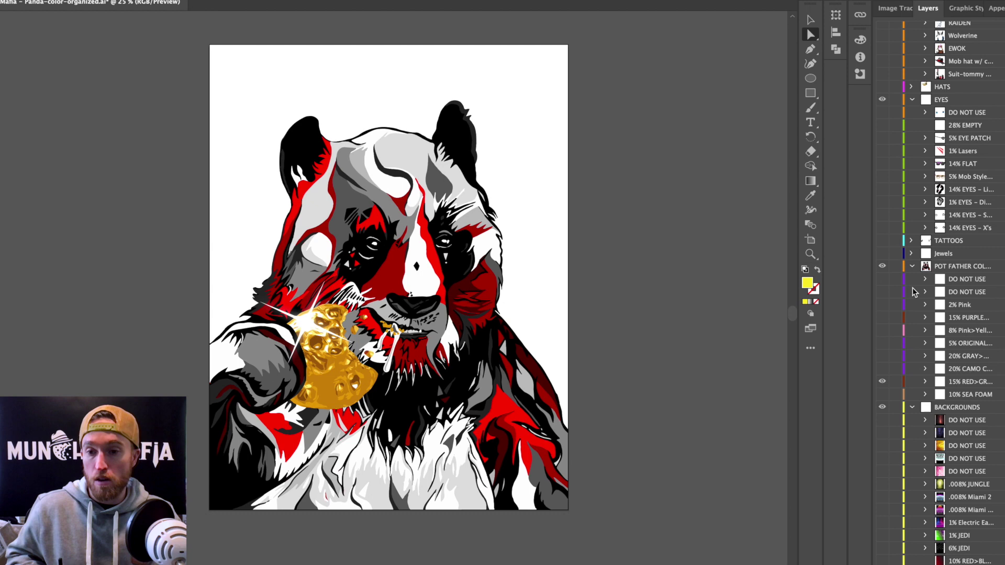
left_click(882, 383)
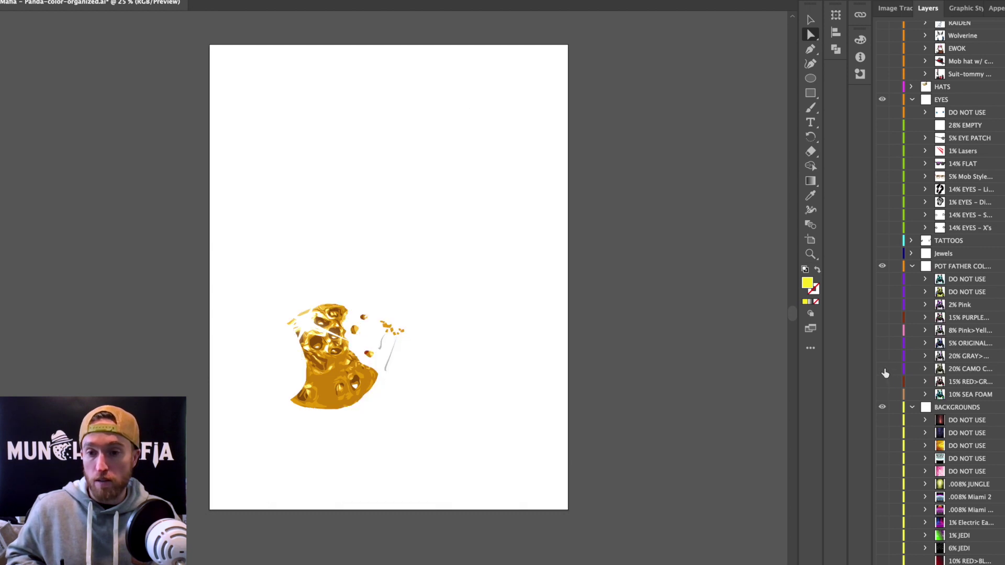
left_click(883, 360)
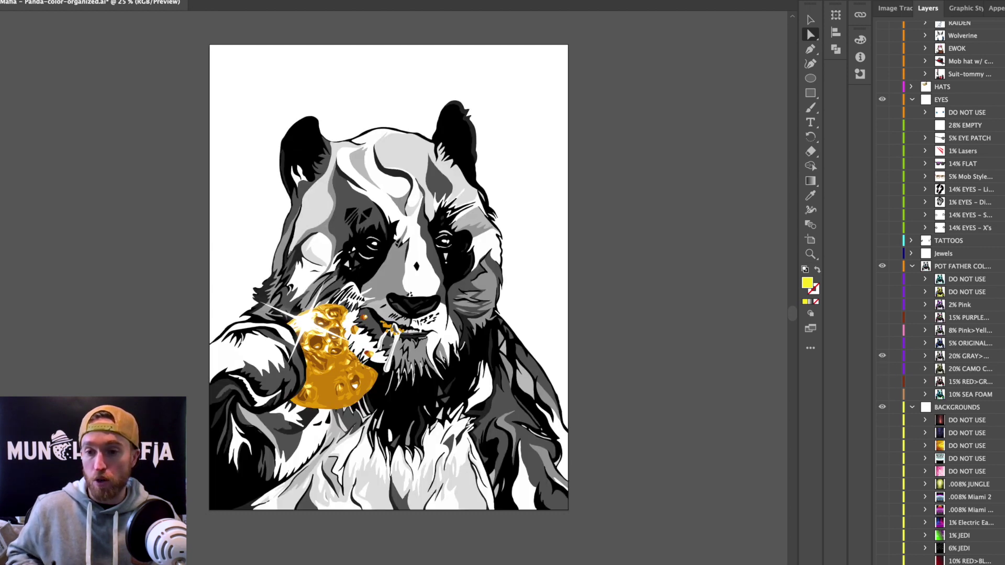
Step: Add the 10% Gray>Bla... gradient background behind the cookie panda and collapse the Persona Skins group
scroll(1000, 473, "down", 5)
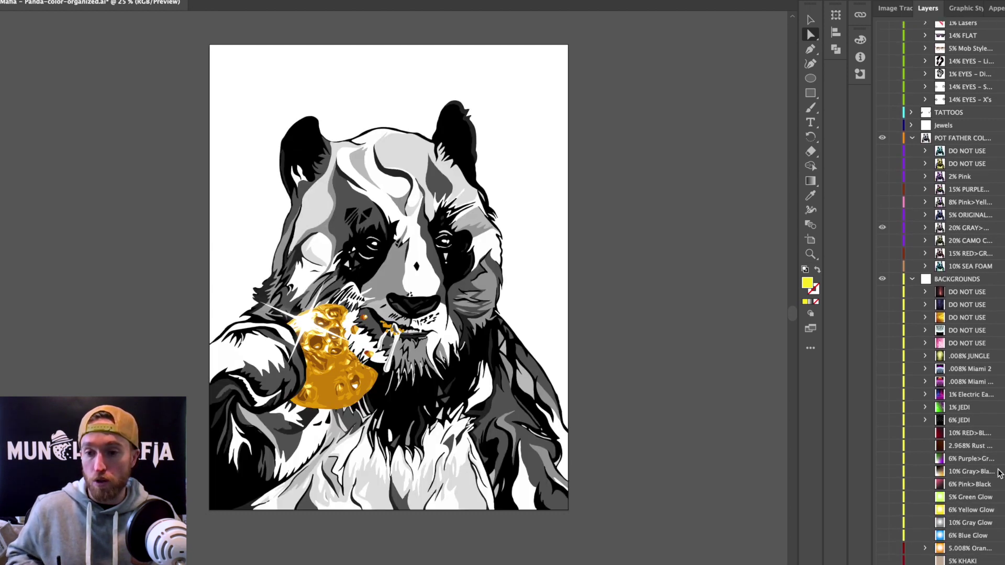
left_click(883, 472)
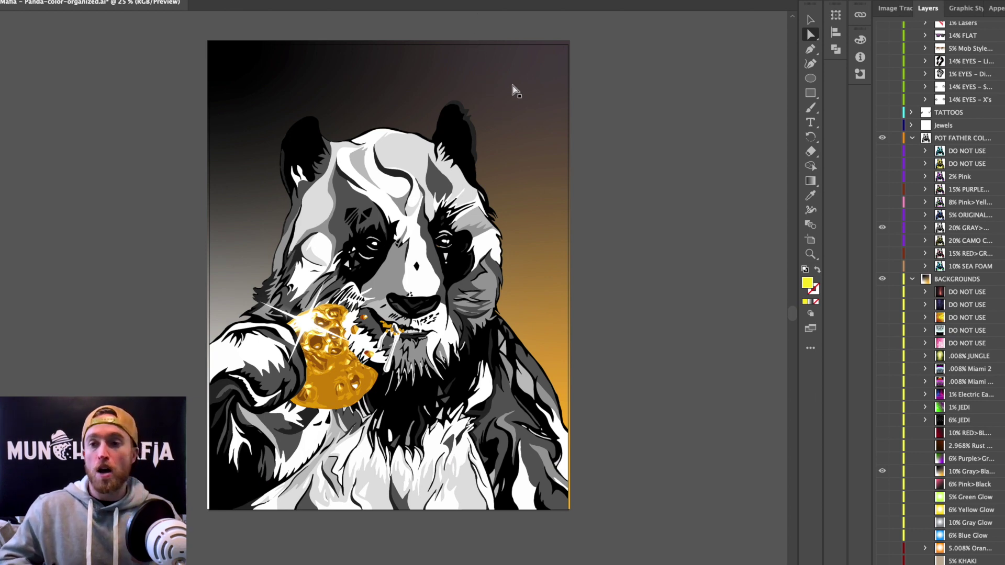
scroll(937, 293, "up", 7)
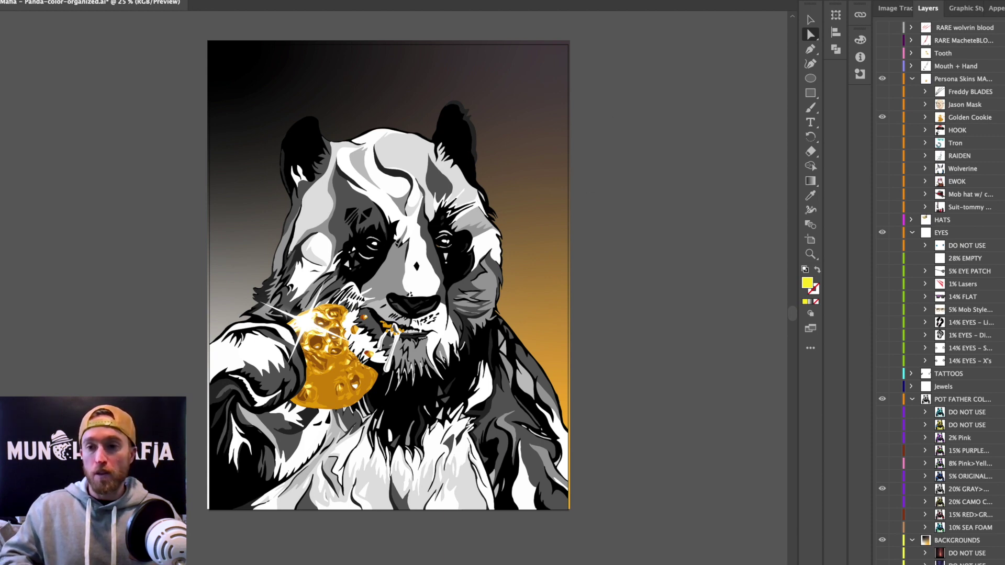
left_click(912, 78)
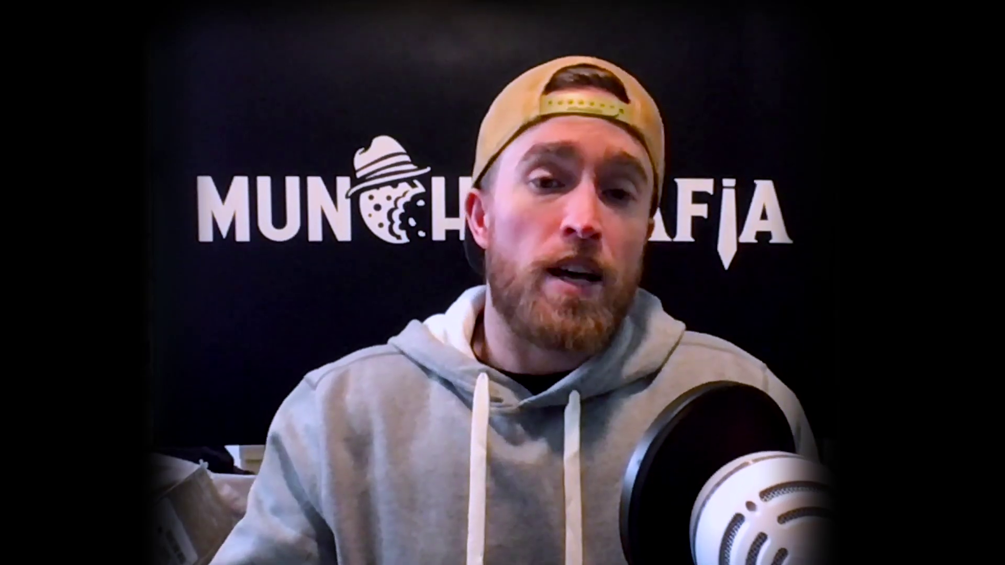